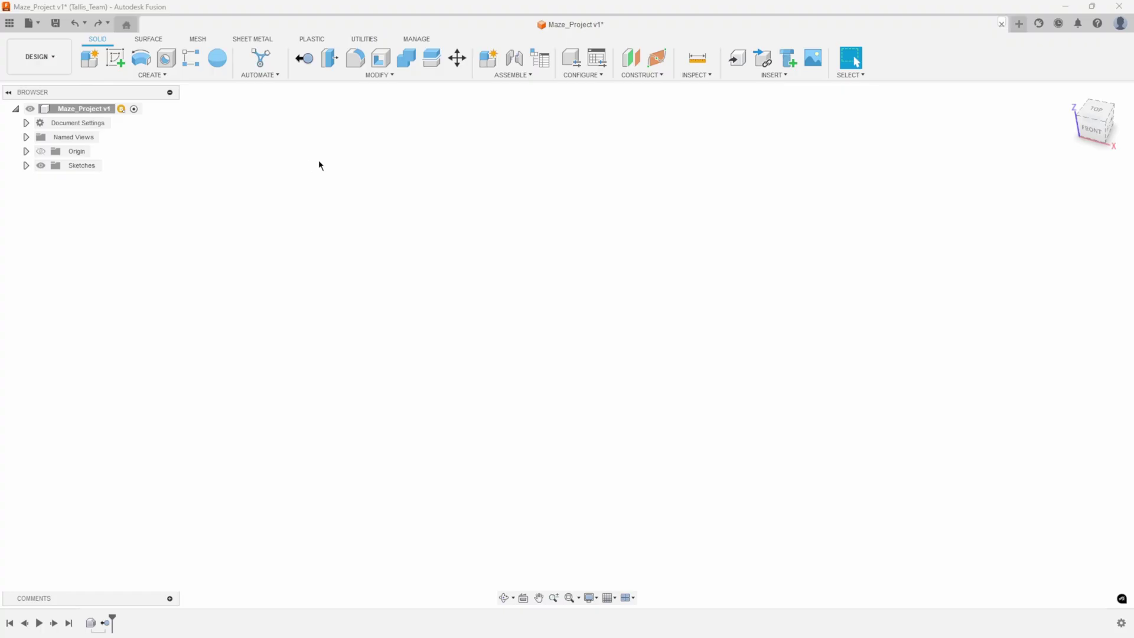
- Create a new internal component named Maze under the Maze_Project design and activate it
left_click(89, 58)
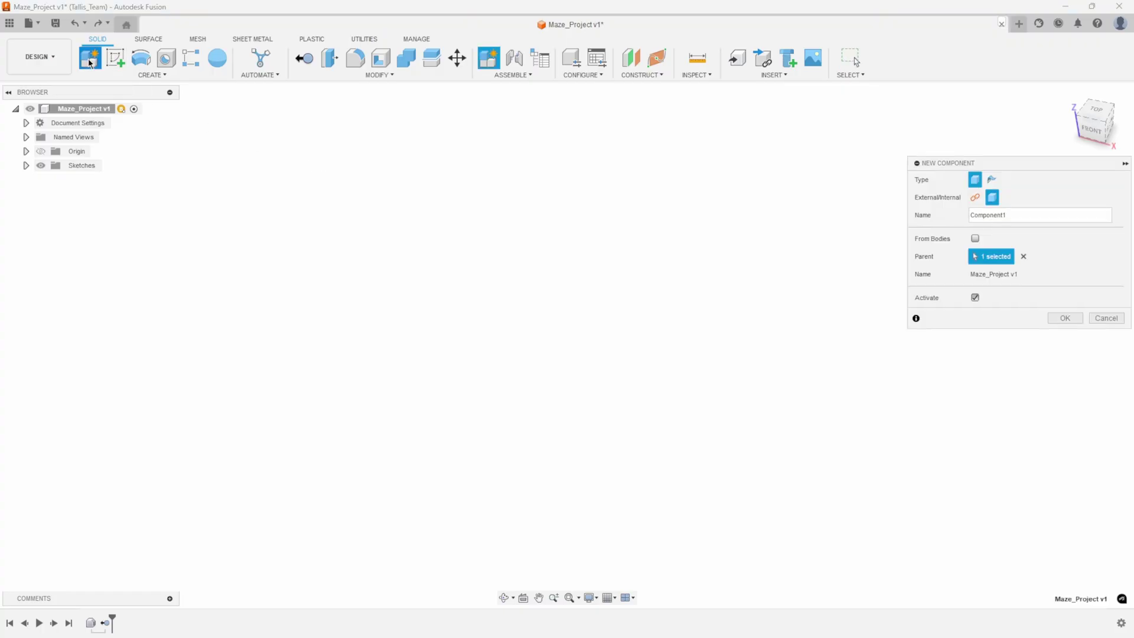
left_click_drag(1016, 215, 932, 214)
type("Maze")
key("Return")
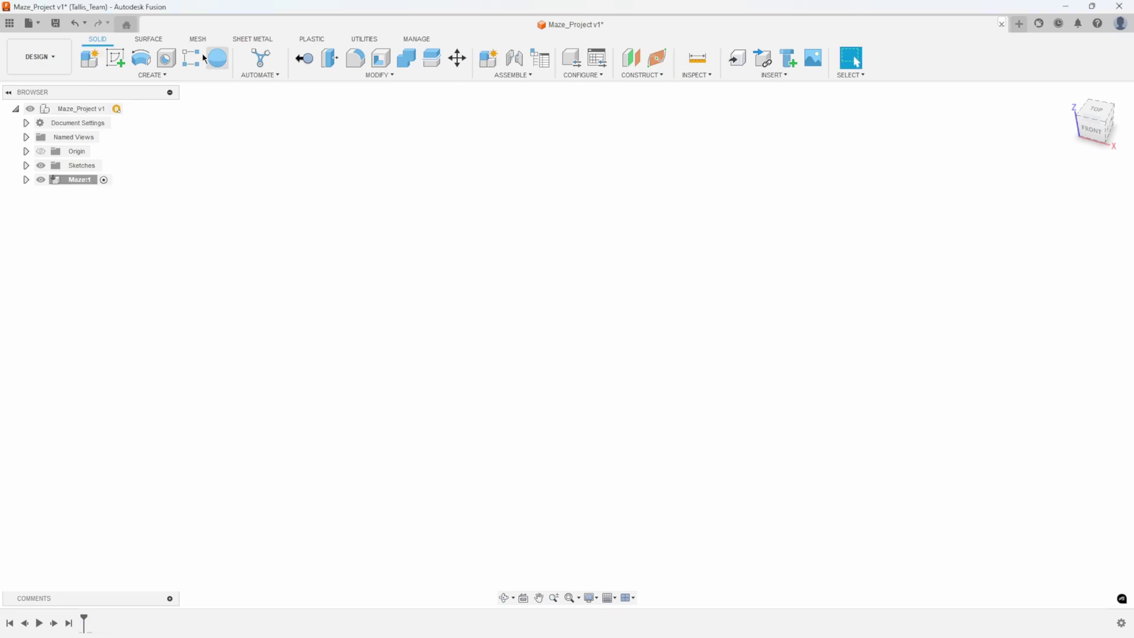
- Start a new sketch on the horizontal plane through the origin
left_click(115, 62)
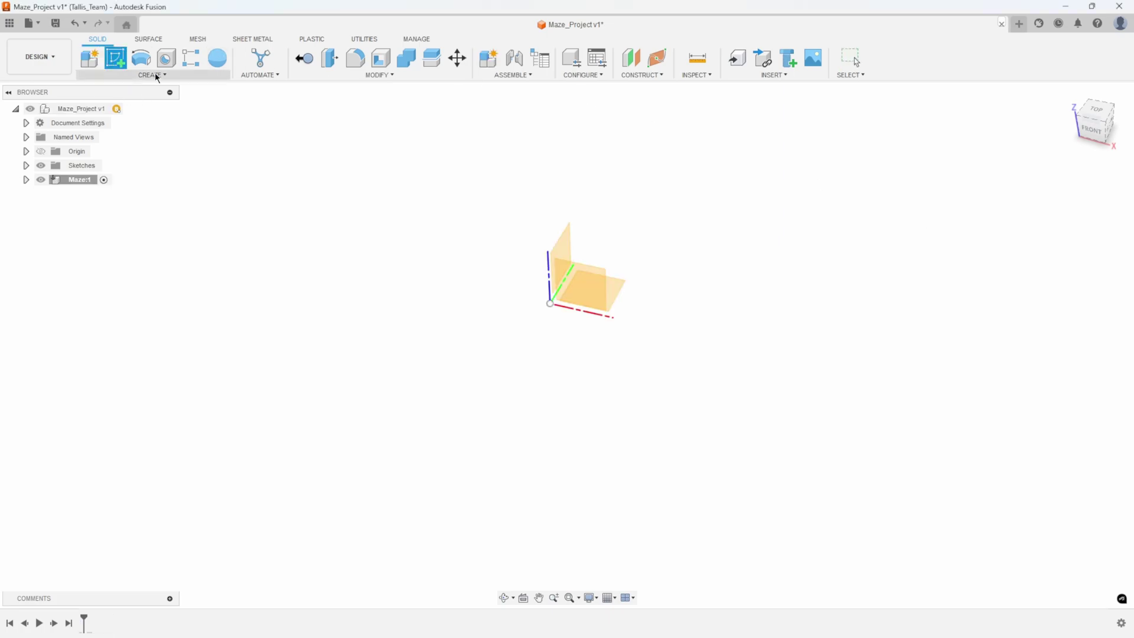
left_click(620, 283)
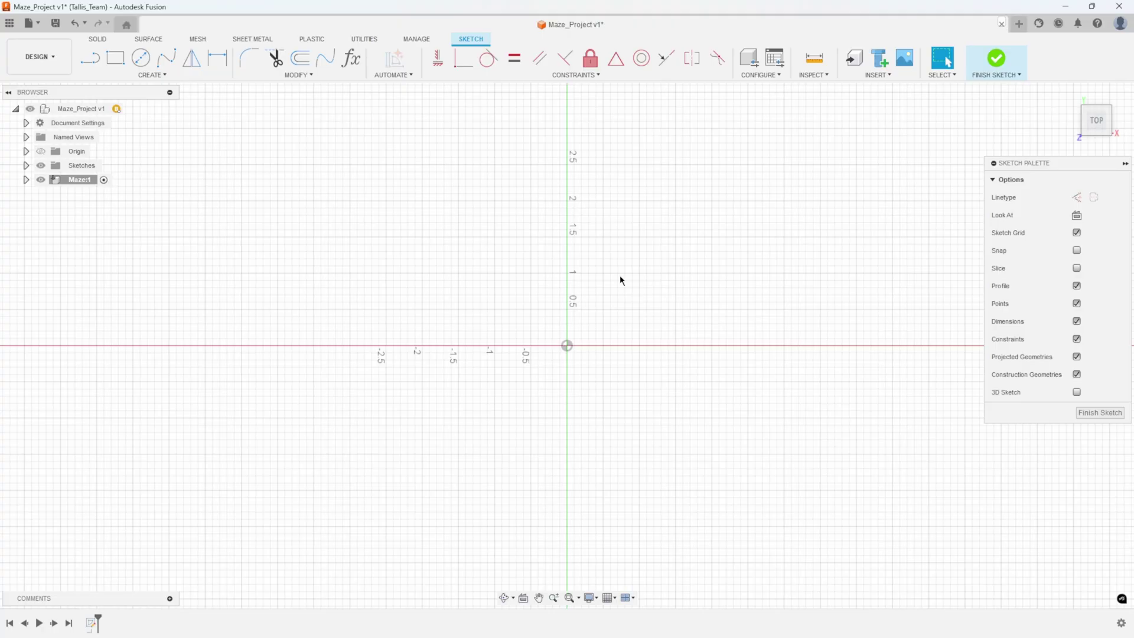
left_click(153, 76)
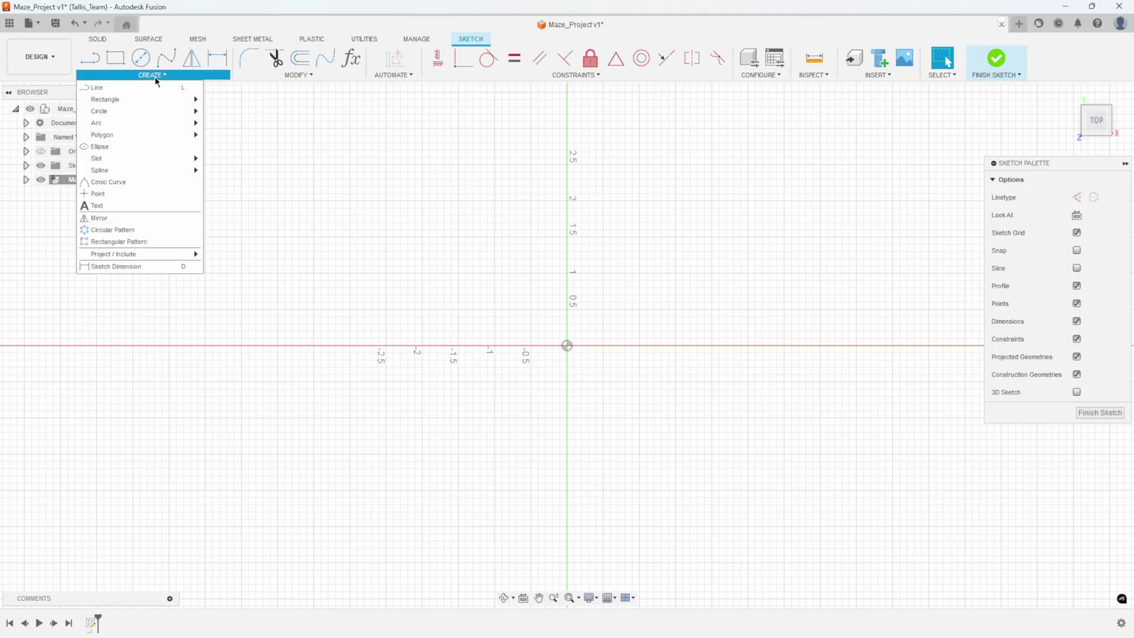
mouse_move(139, 99)
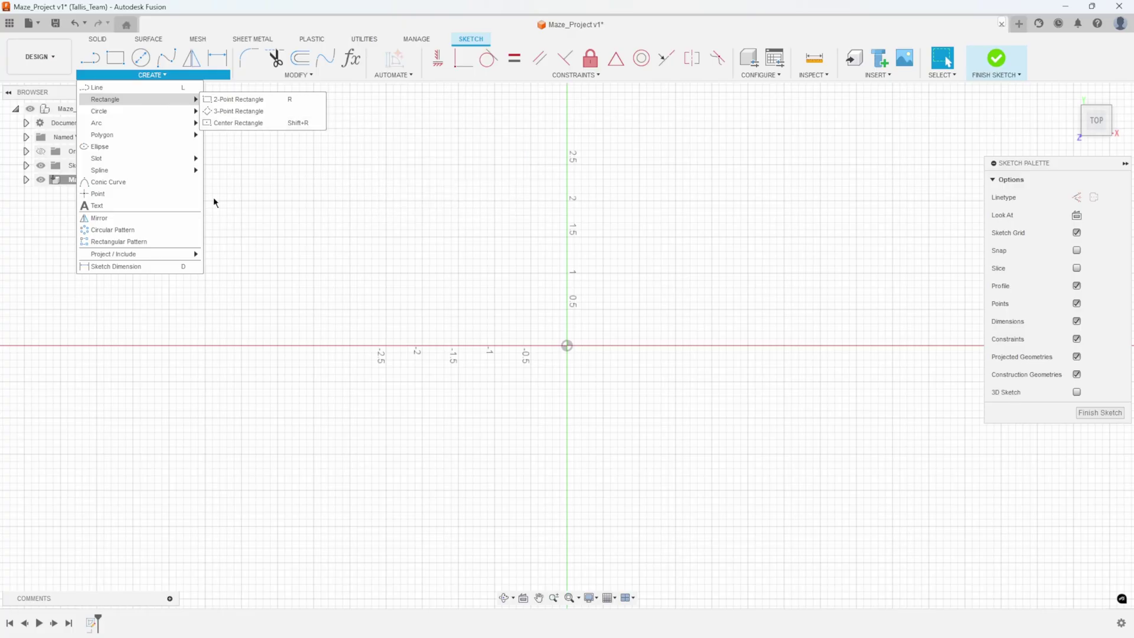
left_click(400, 269)
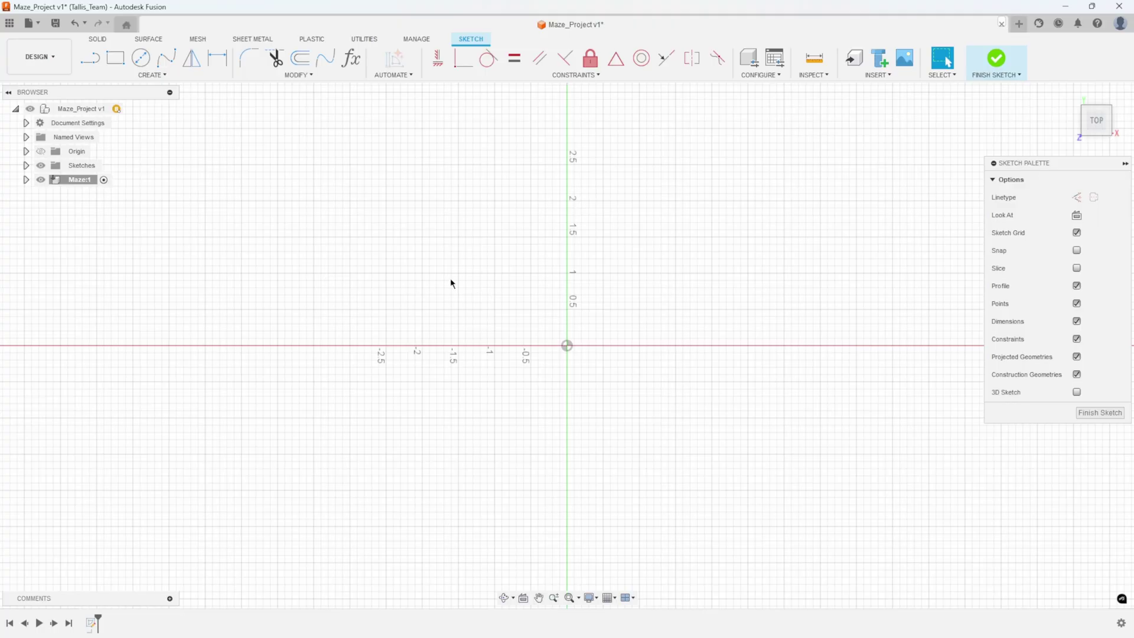
key("s")
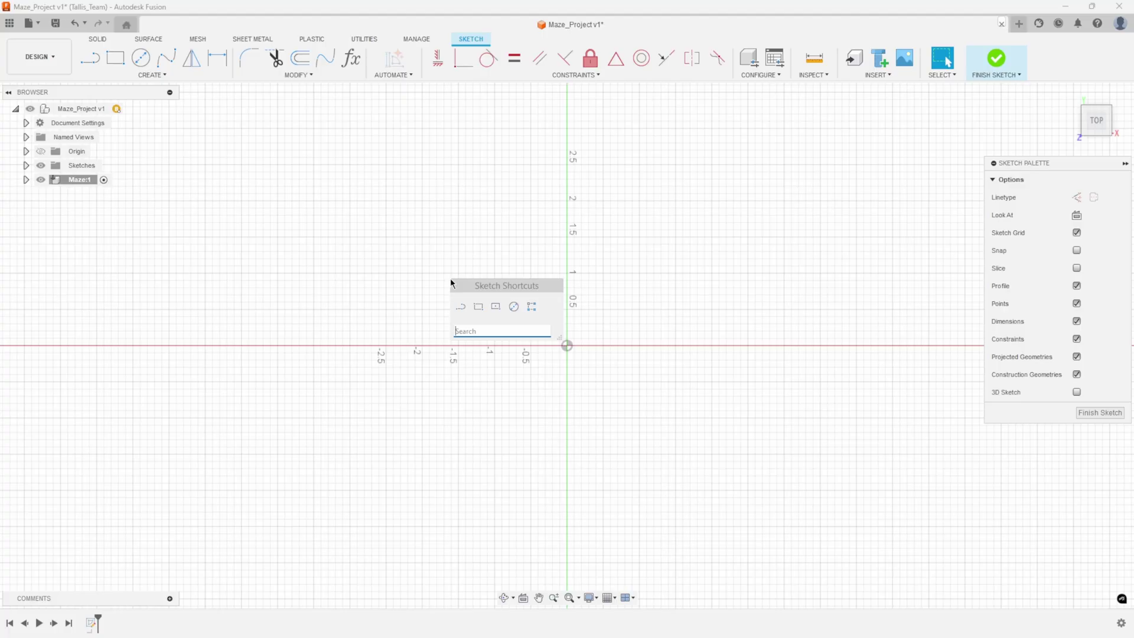
type("cen")
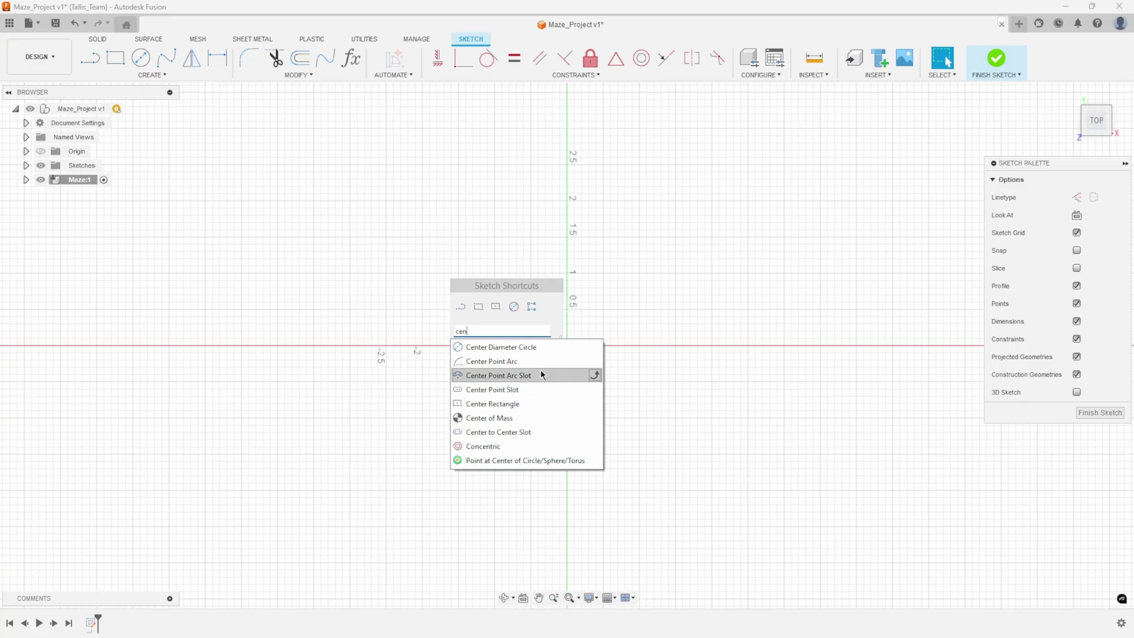
left_click(510, 405)
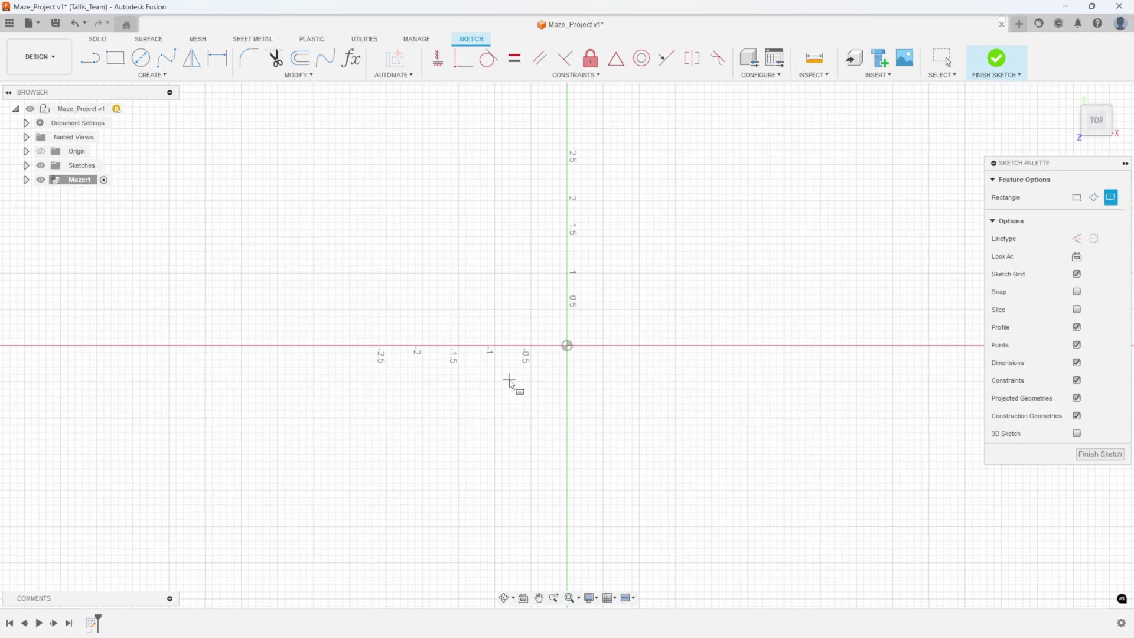
key("Escape")
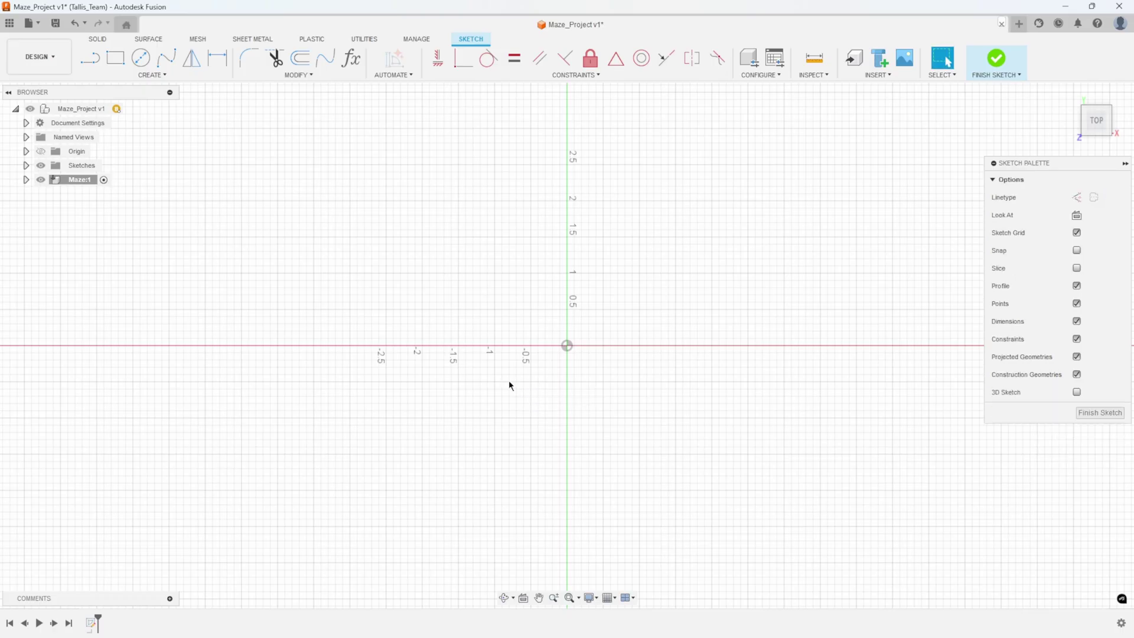
- Remove Center Rectangle from the sketch shortcuts and add it back directly after the 2-Point Rectangle shortcut
key("s")
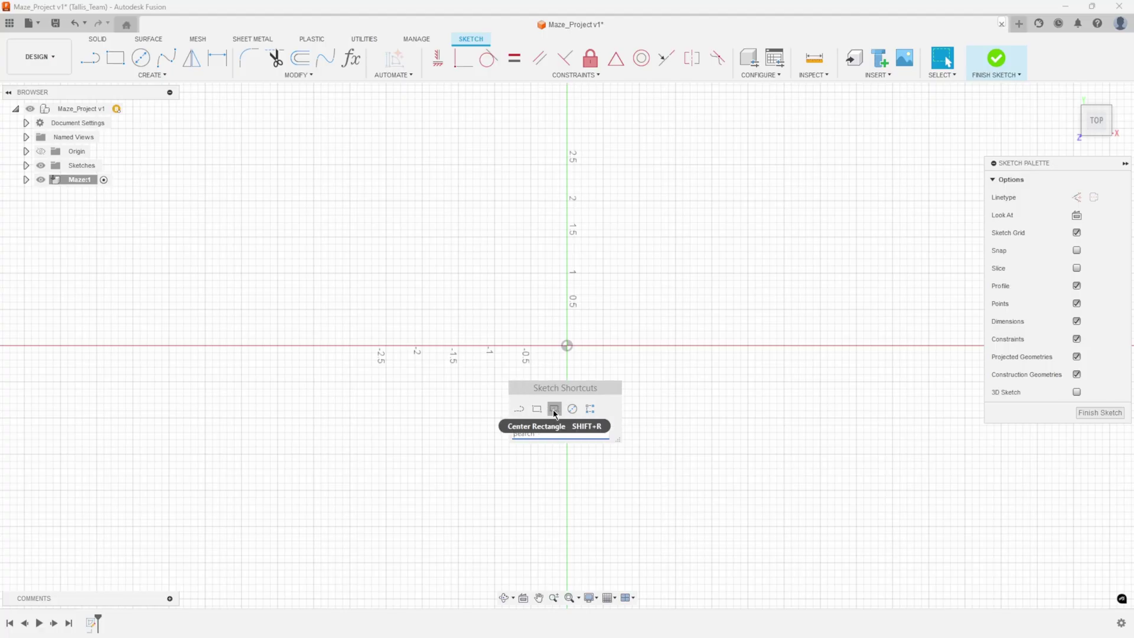
left_click_drag(553, 410, 662, 418)
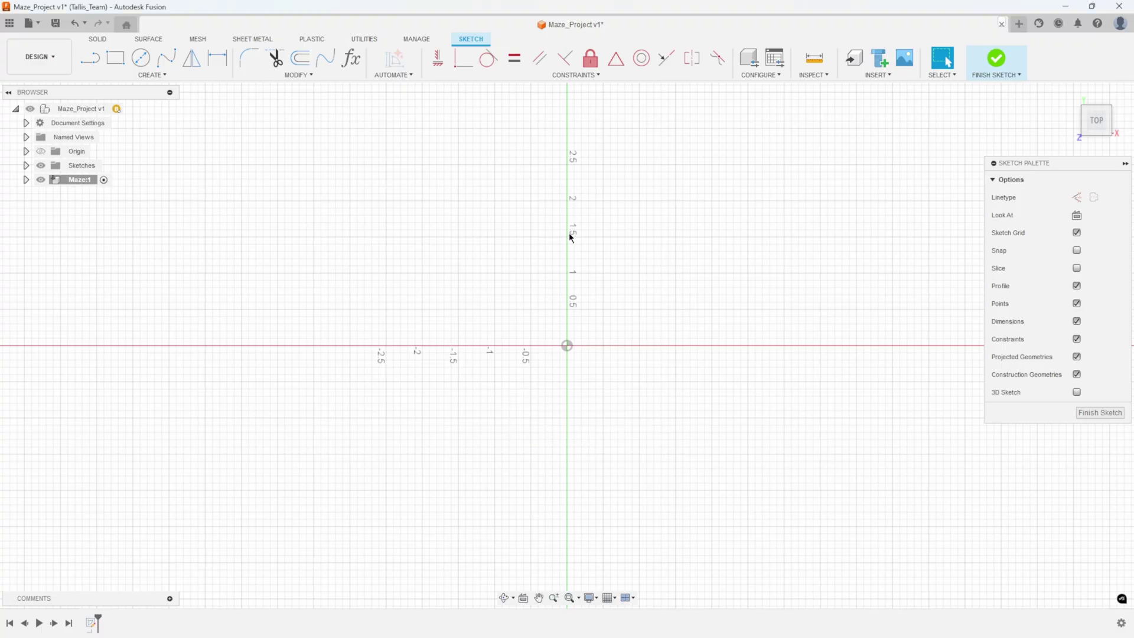
key("s")
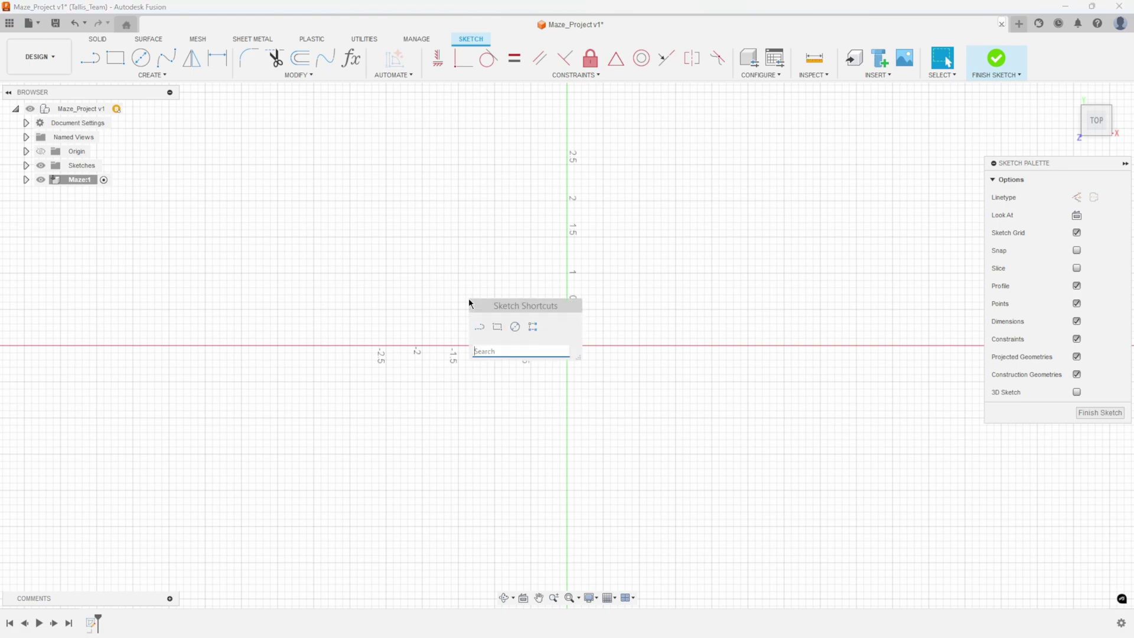
type("cen")
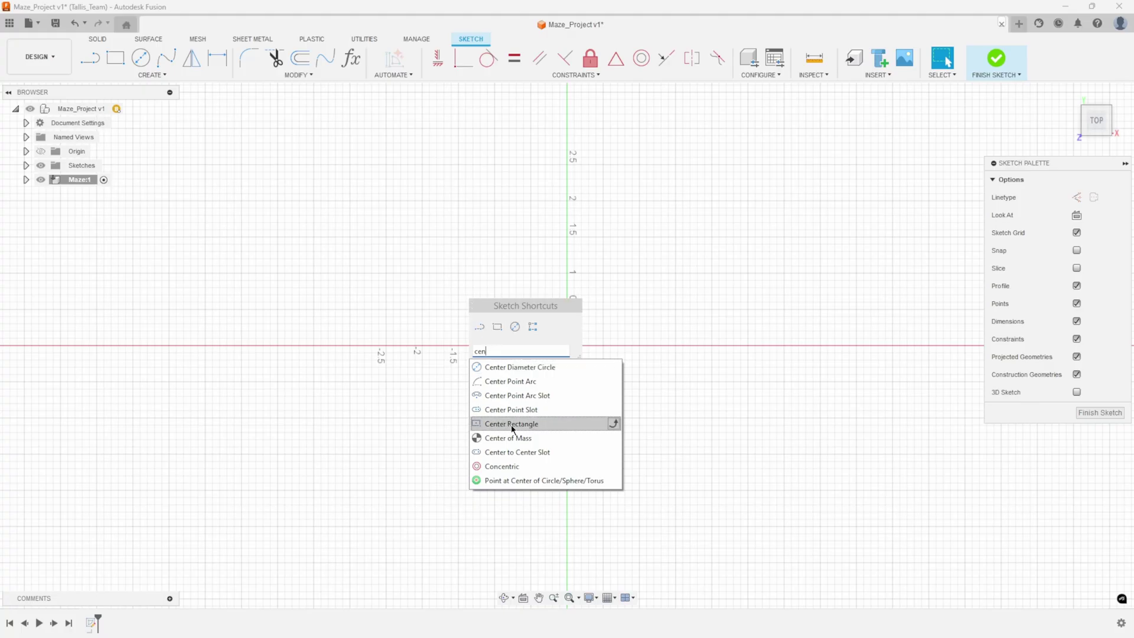
left_click(614, 425)
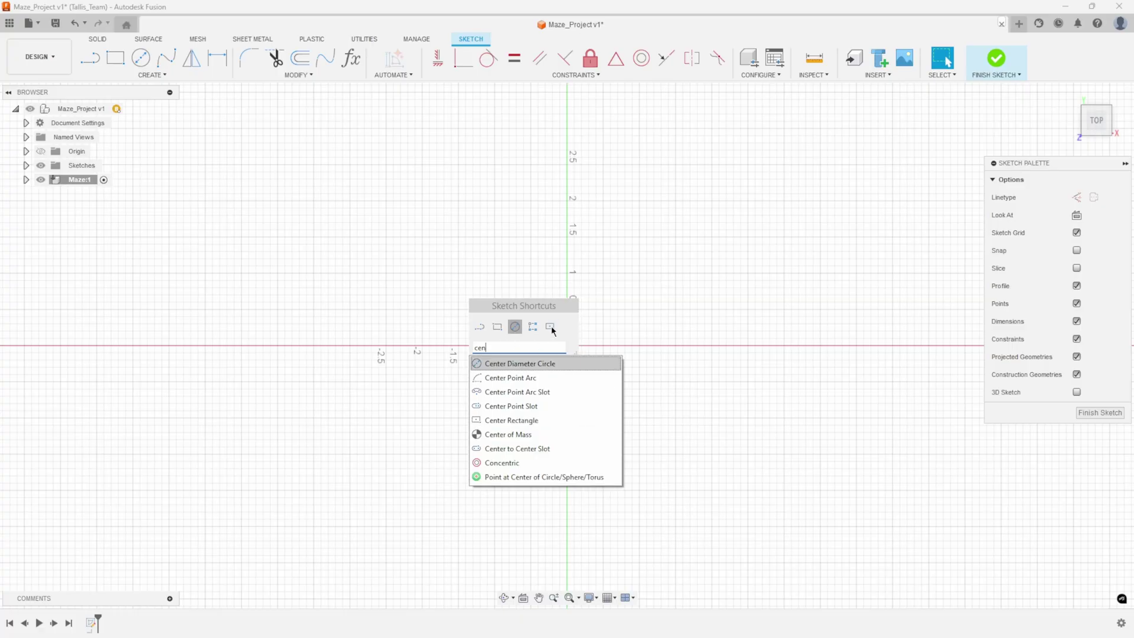
mouse_move(552, 329)
left_mouse_down()
mouse_move(496, 332)
mouse_move(537, 332)
mouse_move(512, 332)
left_mouse_up()
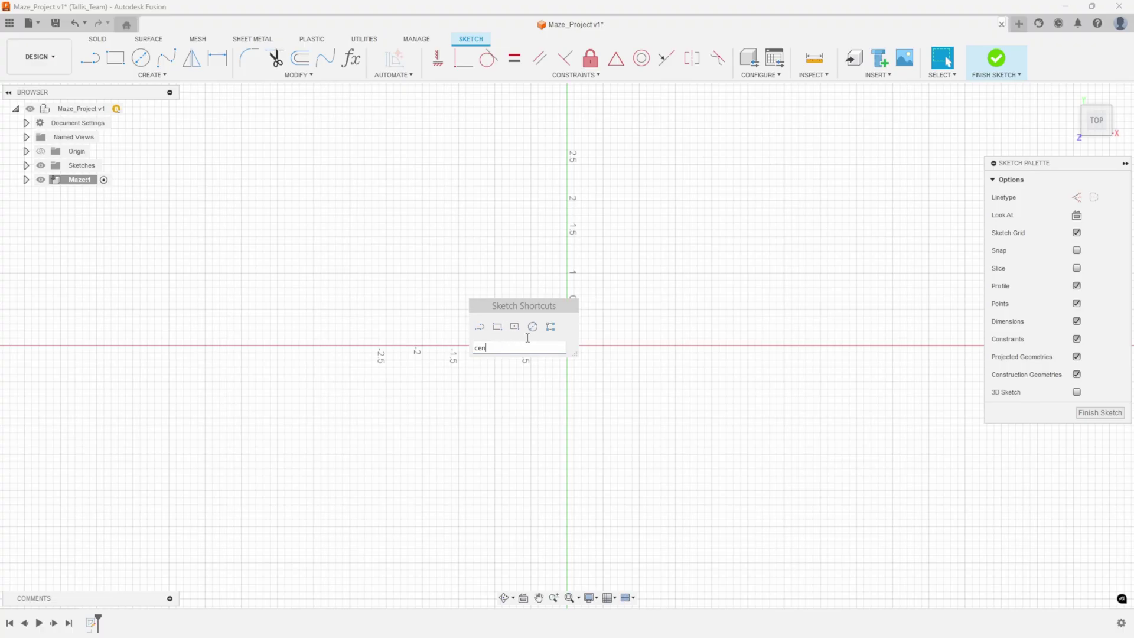
left_click(387, 270)
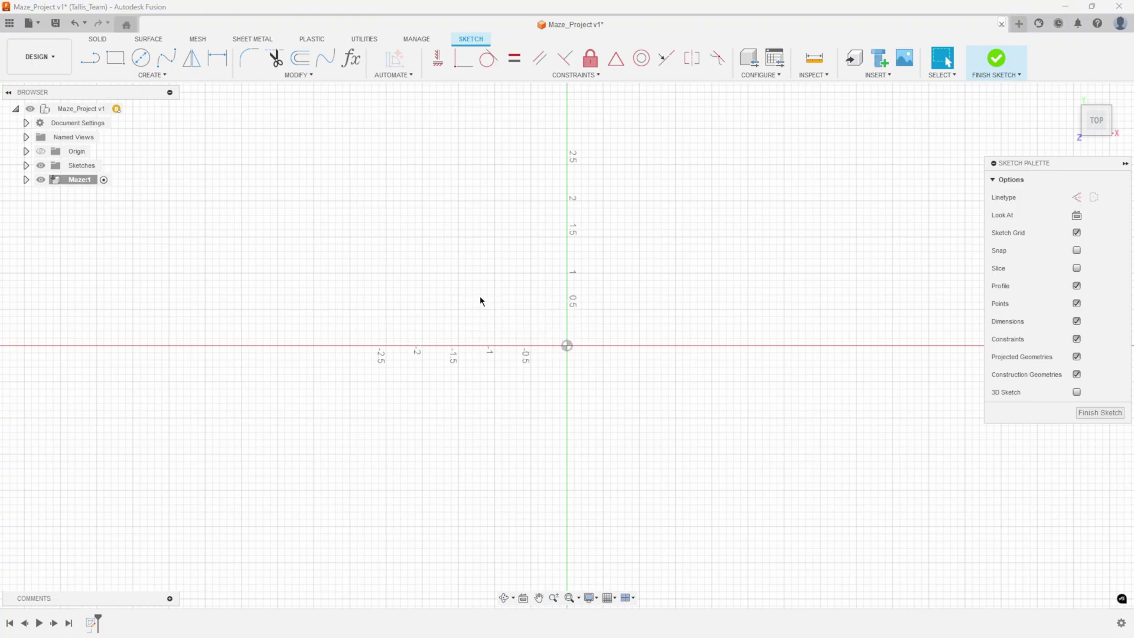
- Draw a center rectangle on the origin, 9 in wide and 6.5 in high
key("s")
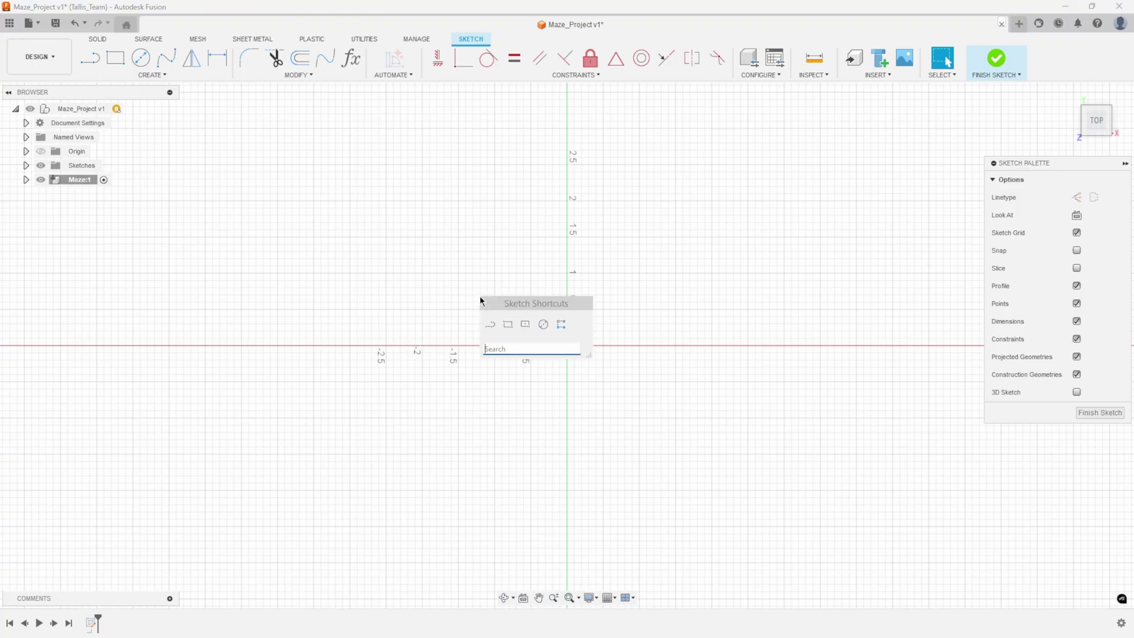
left_click(525, 324)
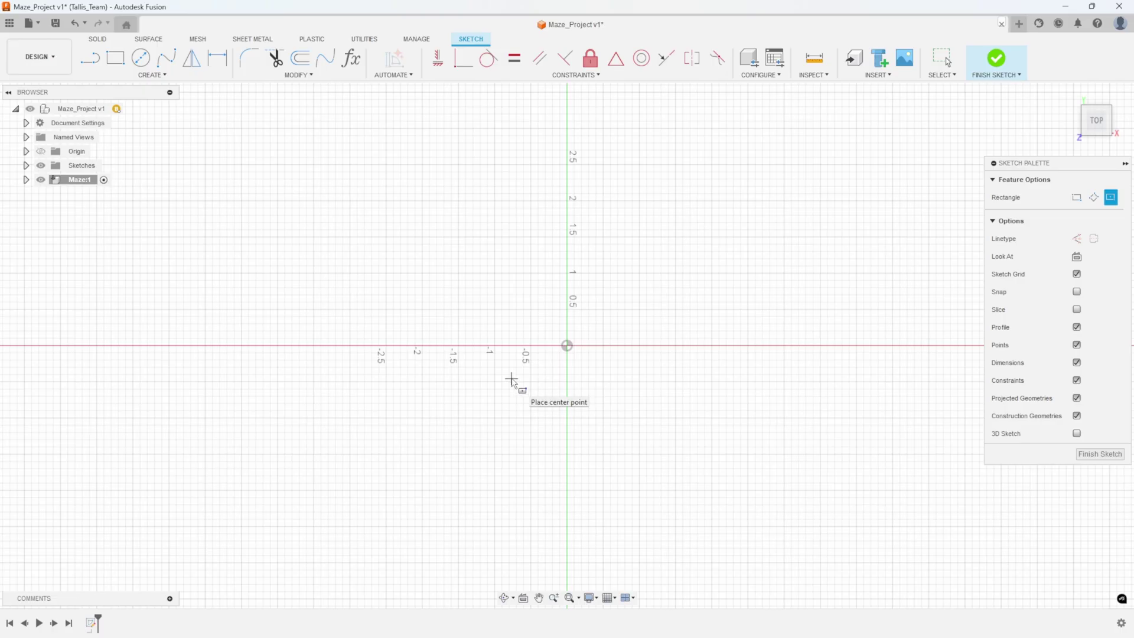
left_click(567, 345)
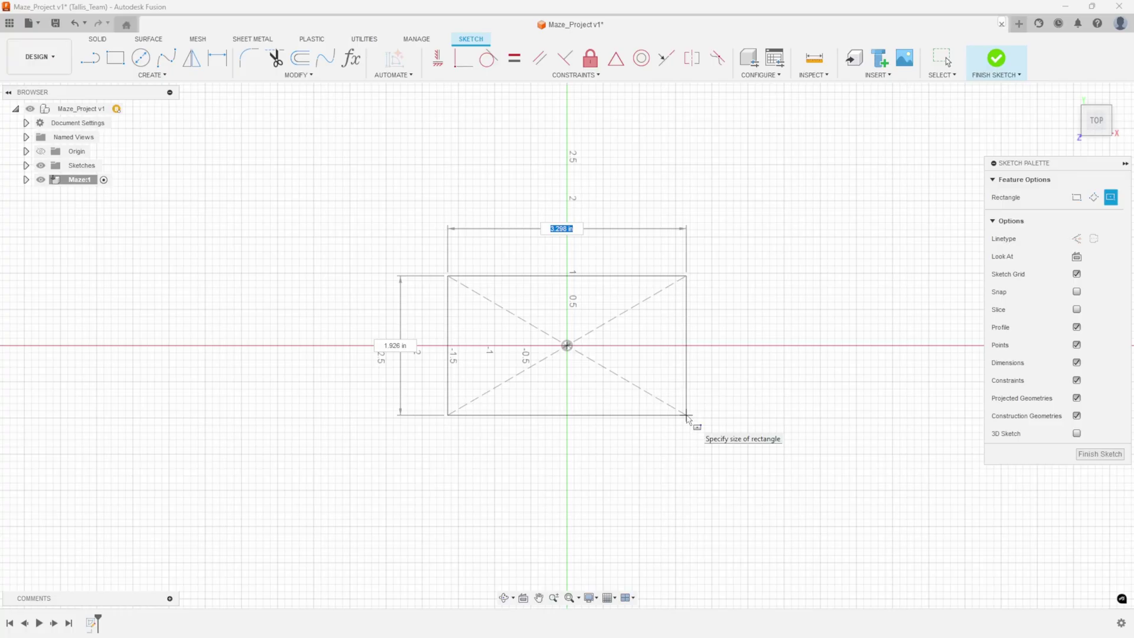
type("9")
key("Tab")
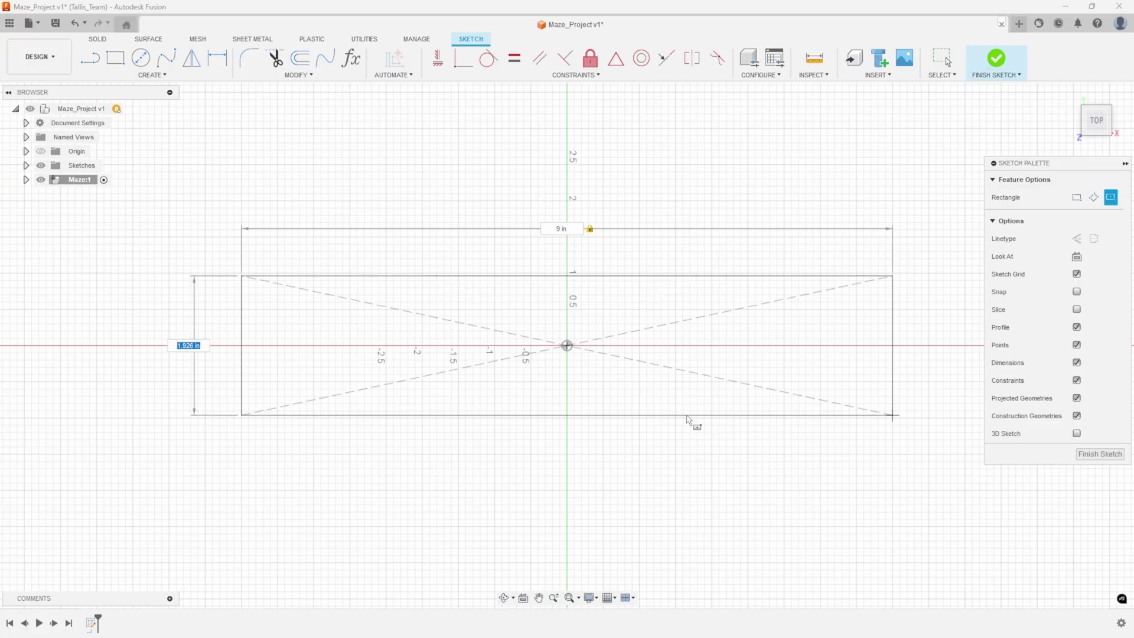
type("6.5")
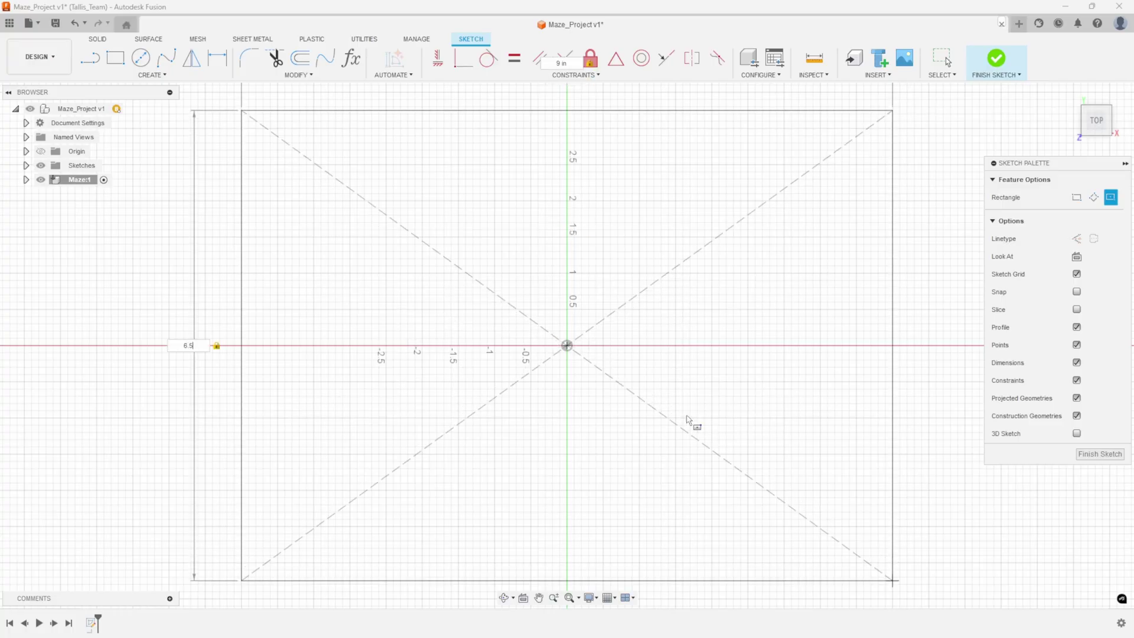
key("Return")
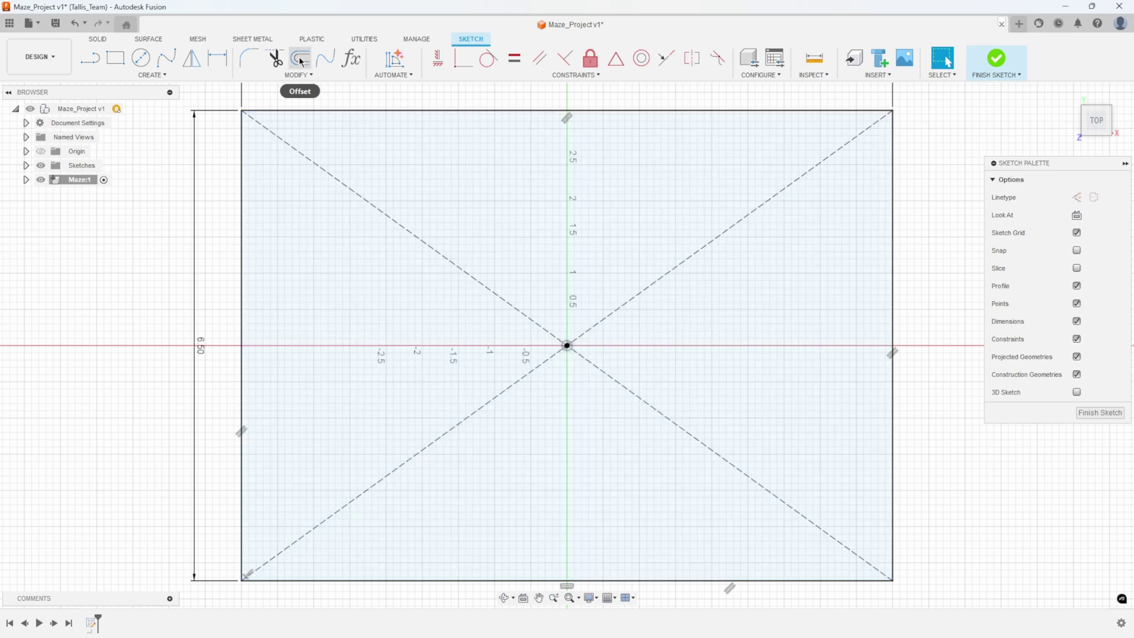
- Offset the rectangle's outline inward by 0.625 in and finish the sketch
left_click(301, 59)
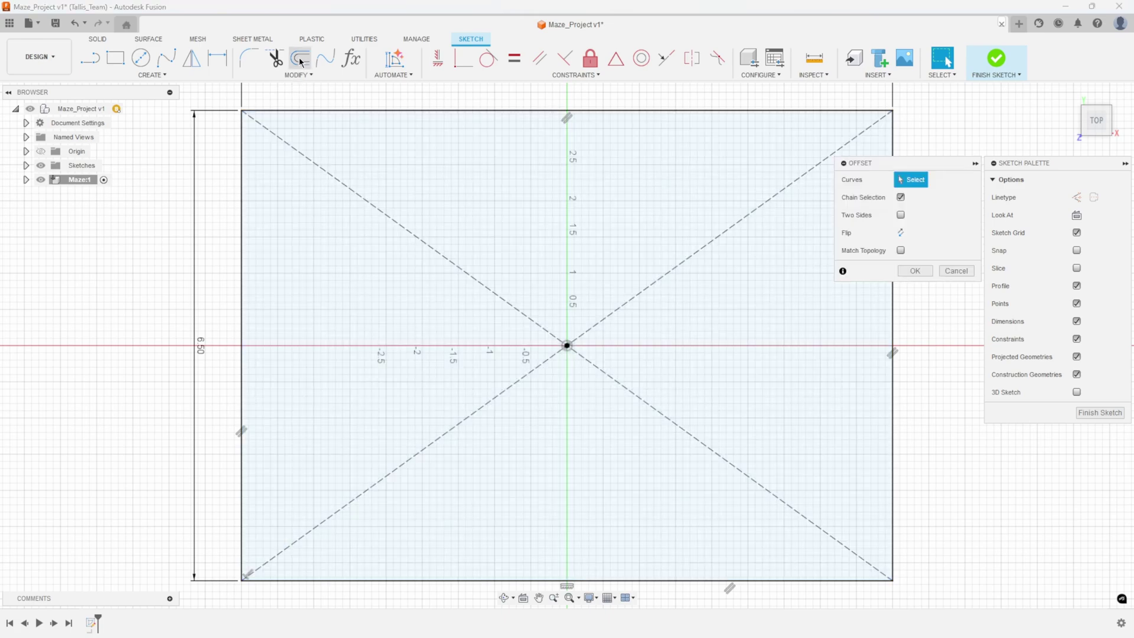
left_click(476, 111)
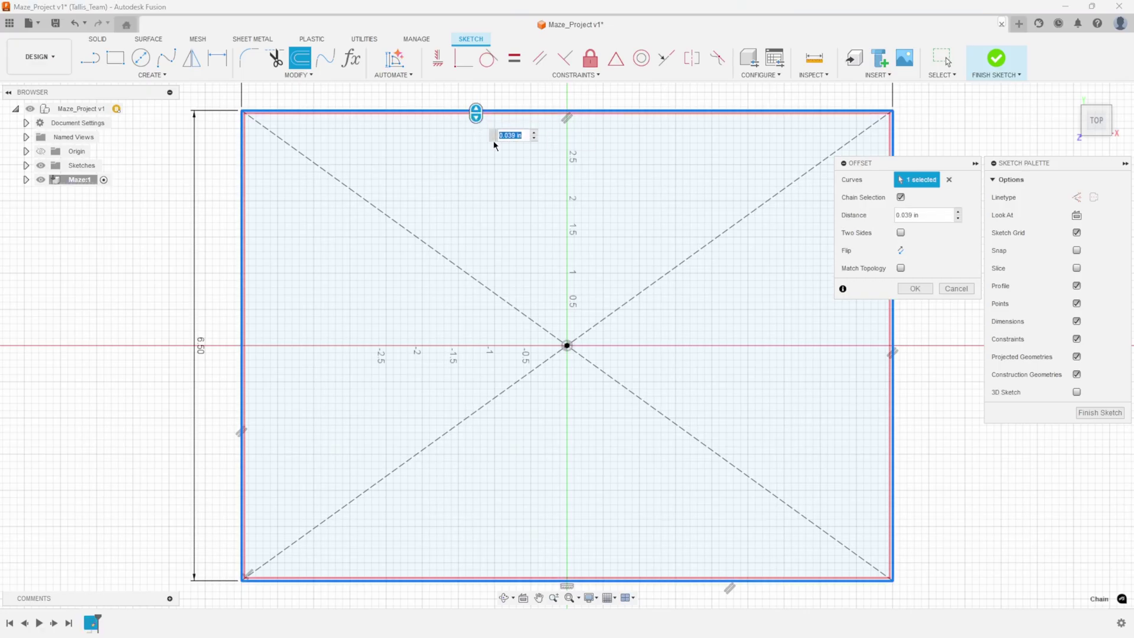
type(".62")
type("5")
key("Return")
left_click(996, 58)
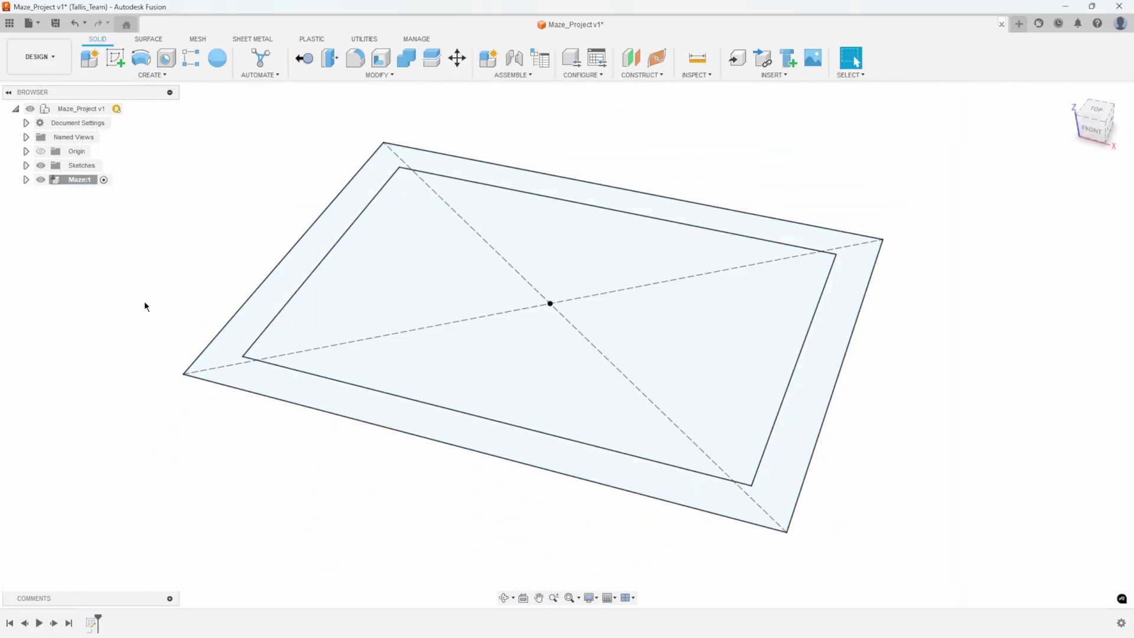
- Extrude both the inner rectangle and the surrounding border profile by -0.75 in as a new body
mouse_move(392, 229)
left_mouse_down()
mouse_move(332, 166)
mouse_move(399, 237)
mouse_move(329, 178)
mouse_move(380, 225)
mouse_move(312, 172)
mouse_move(352, 213)
mouse_move(300, 185)
left_mouse_up()
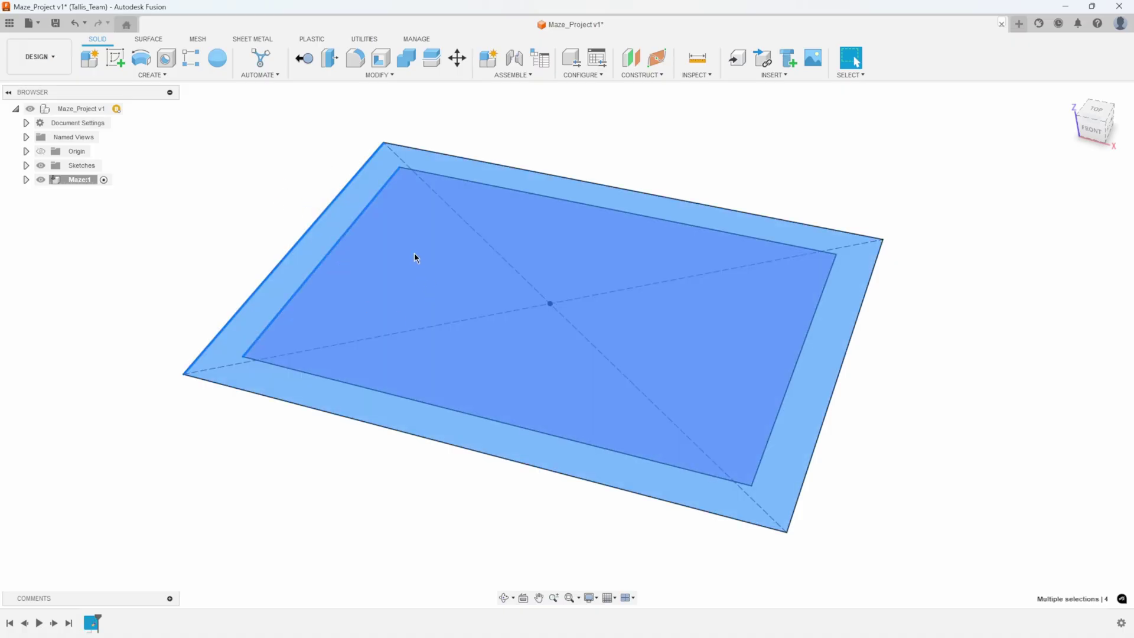
right_click(409, 235)
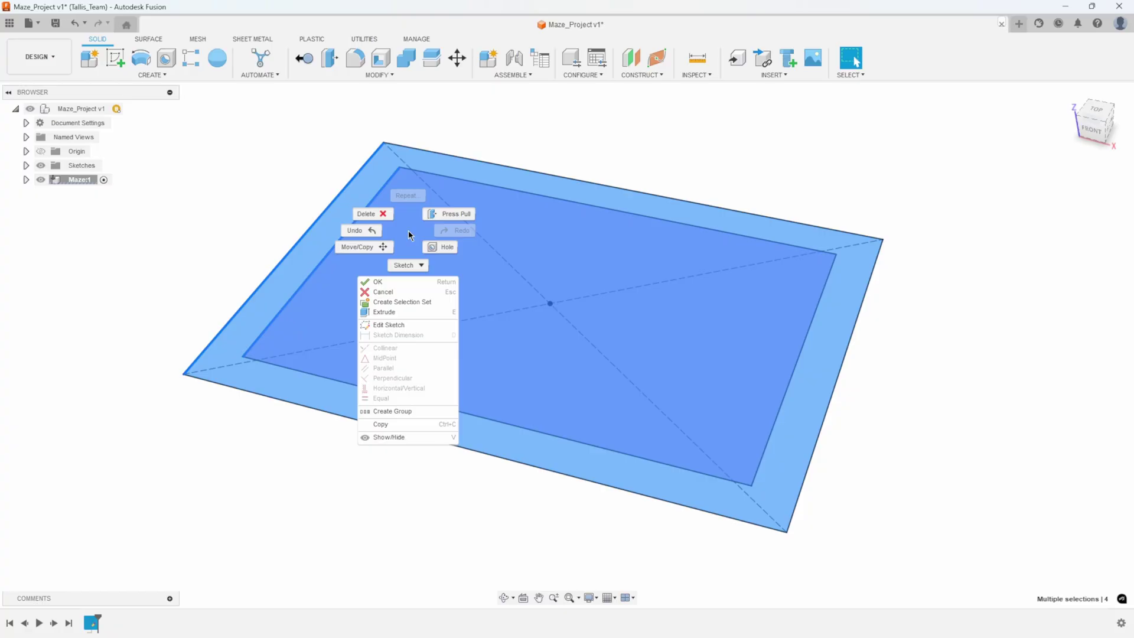
left_click(405, 313)
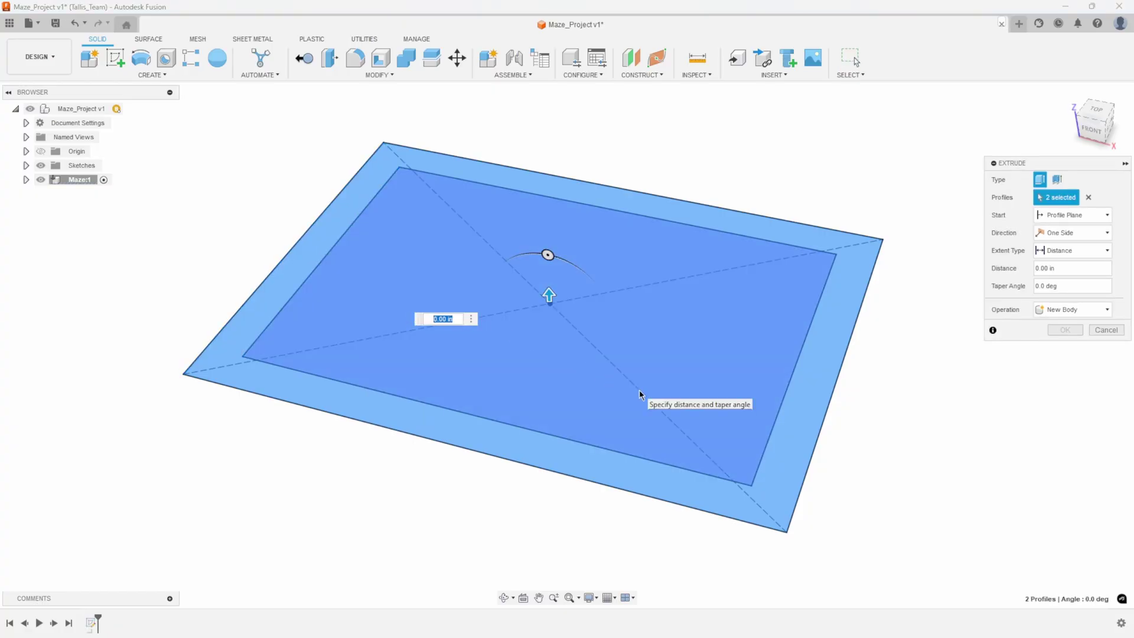
key("BackSpace")
type("-.75")
key("Return")
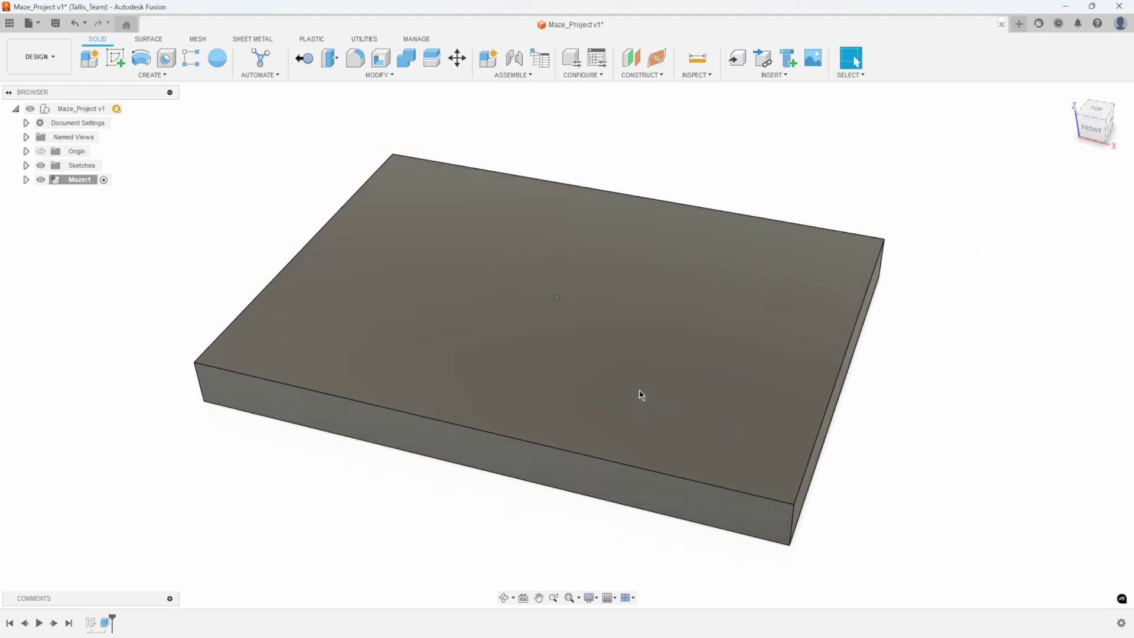
- Apply the wood appearance already stored in this design to the whole extruded board
middle_click_drag(639, 390, 337, 261, "shift")
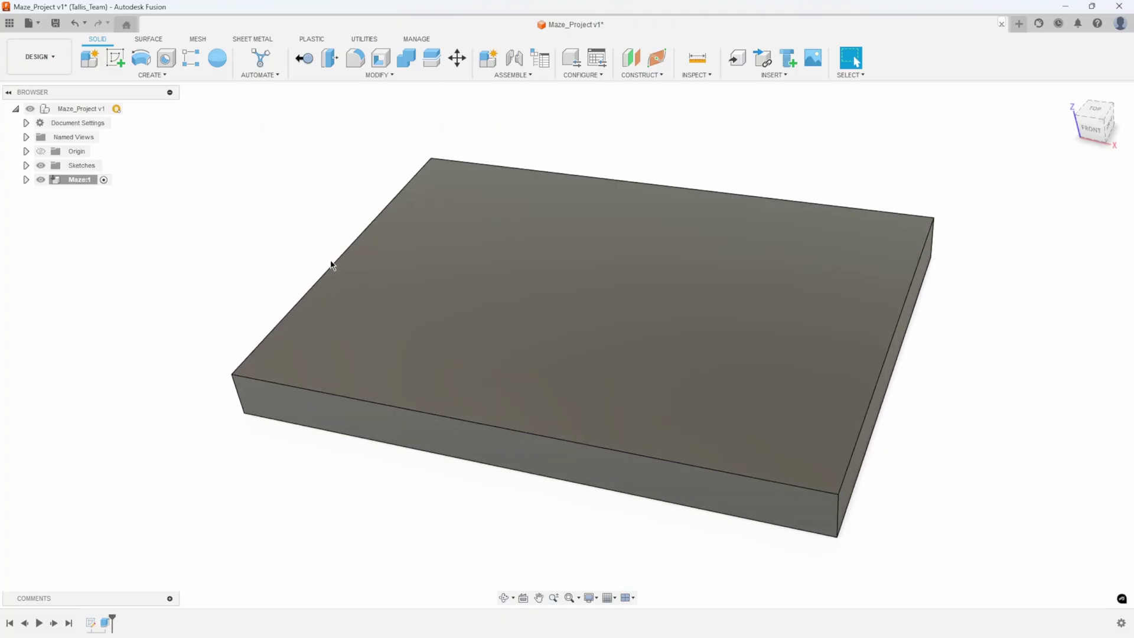
key("a")
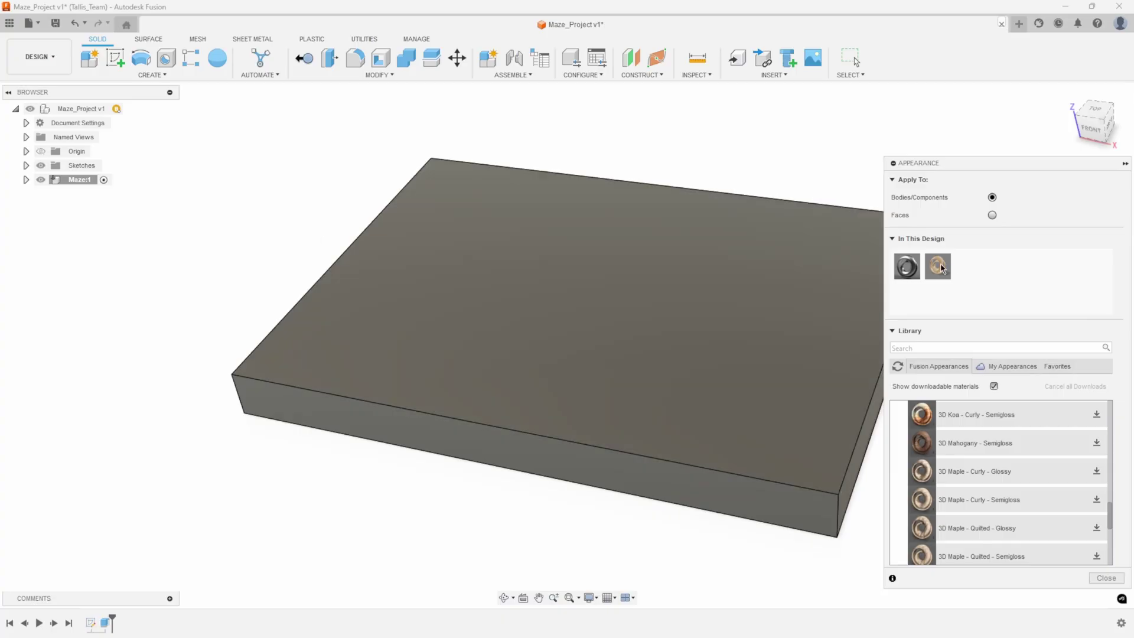
left_click_drag(939, 267, 660, 304)
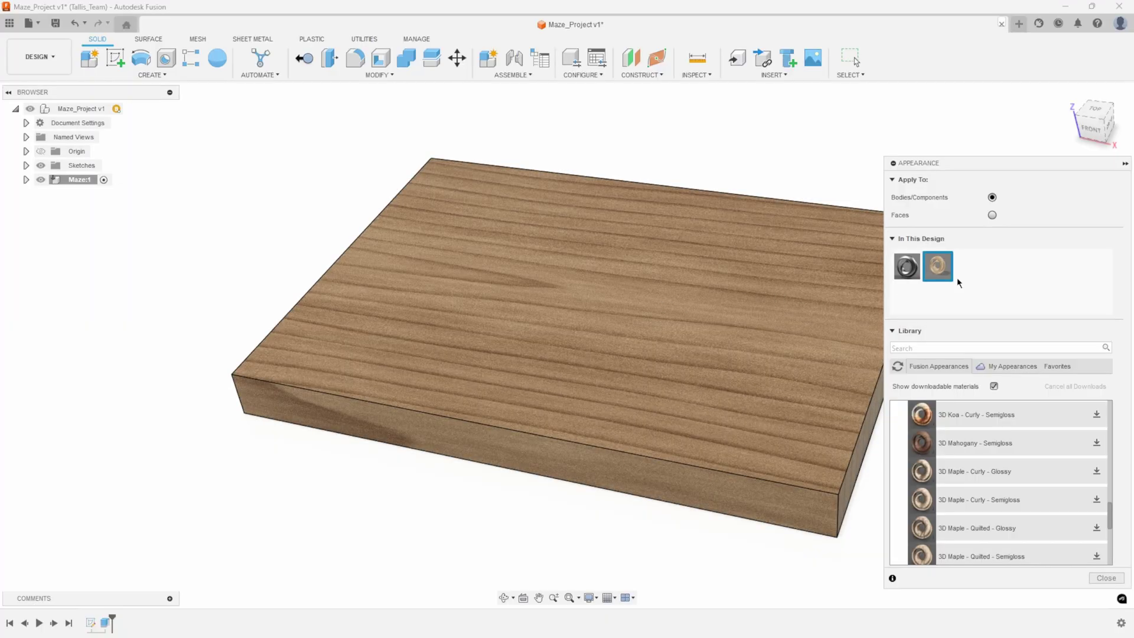
left_click(1106, 578)
middle_click_drag(363, 217, 282, 205, "shift")
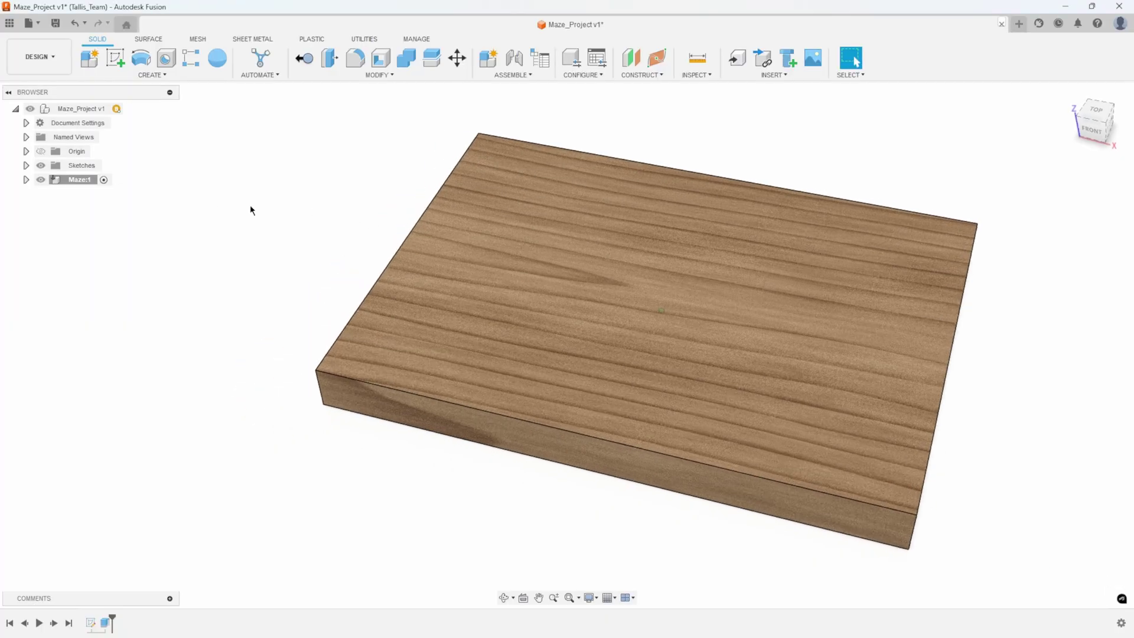
- Cut the inner rectangle of Sketch1 -0.0625 in into the board's top face with Extrude
left_click(26, 179)
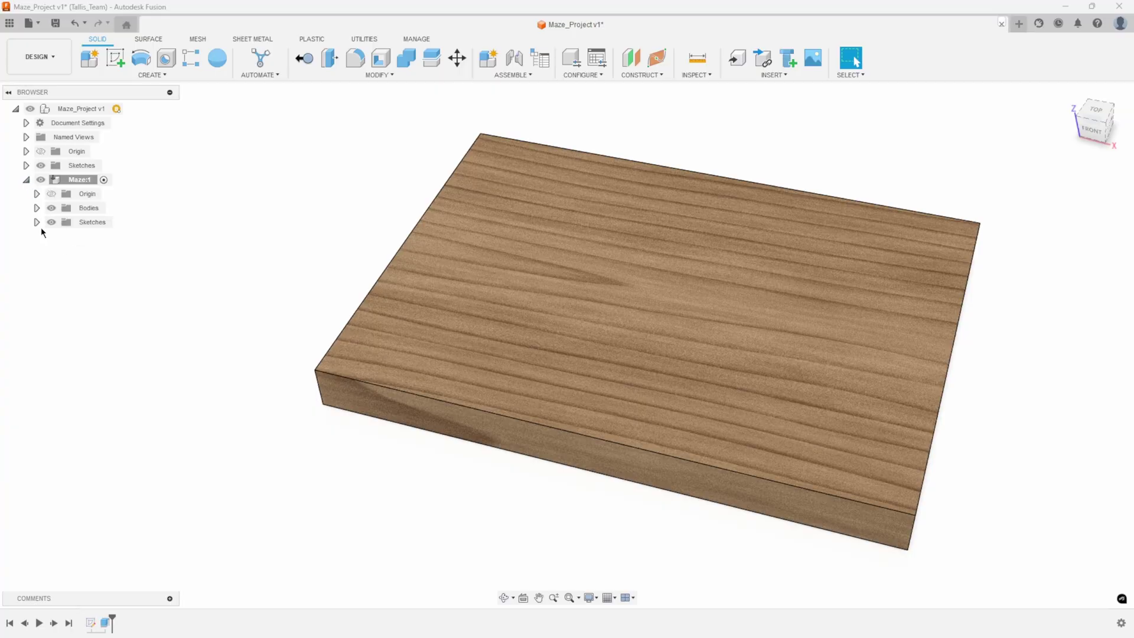
left_click(36, 222)
left_click(74, 236)
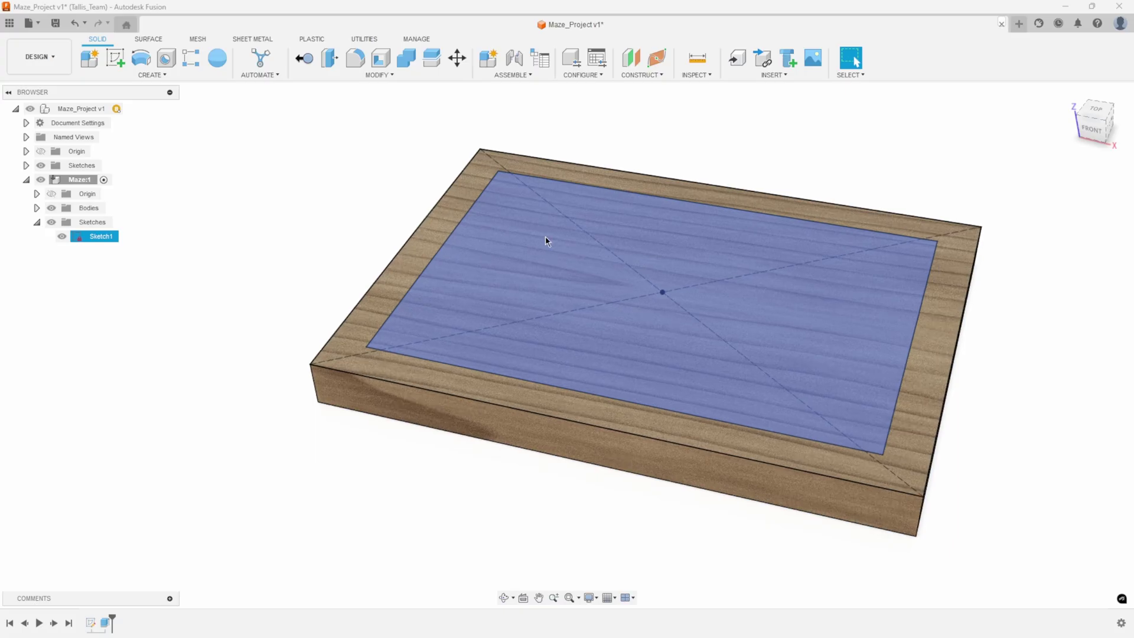
scroll(545, 236, "up", 1)
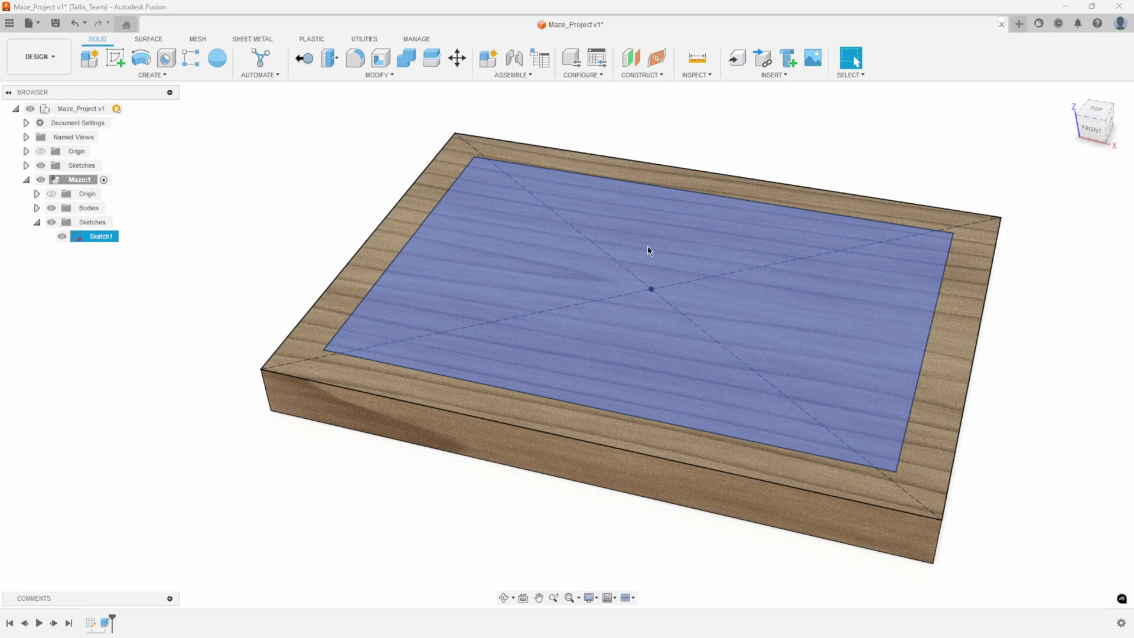
left_click(616, 227)
right_click(615, 228)
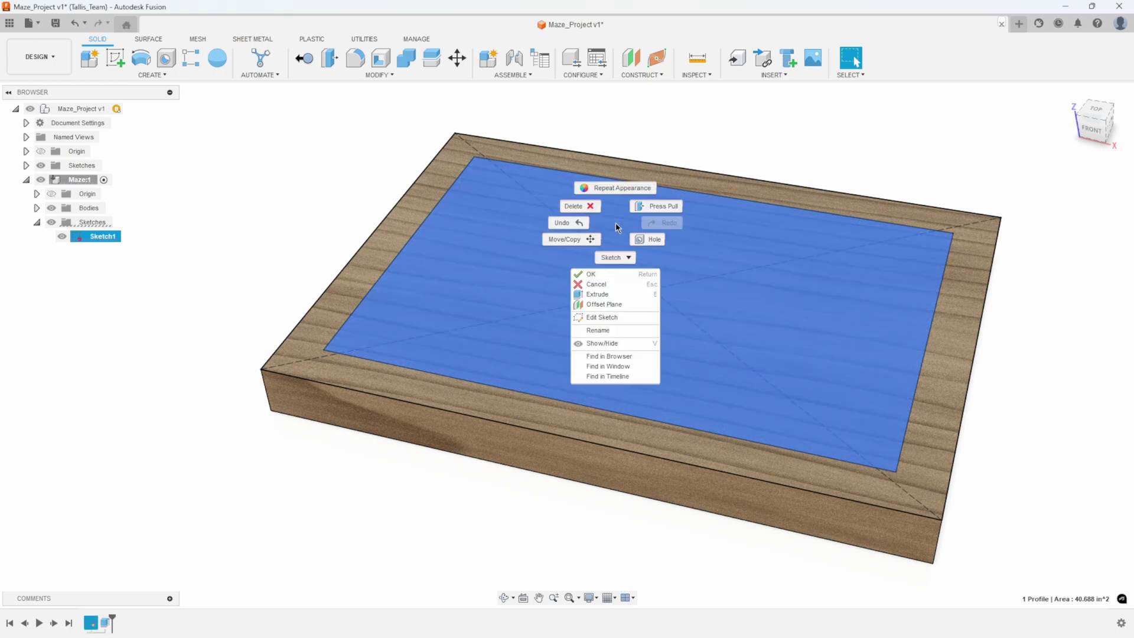
left_click(598, 294)
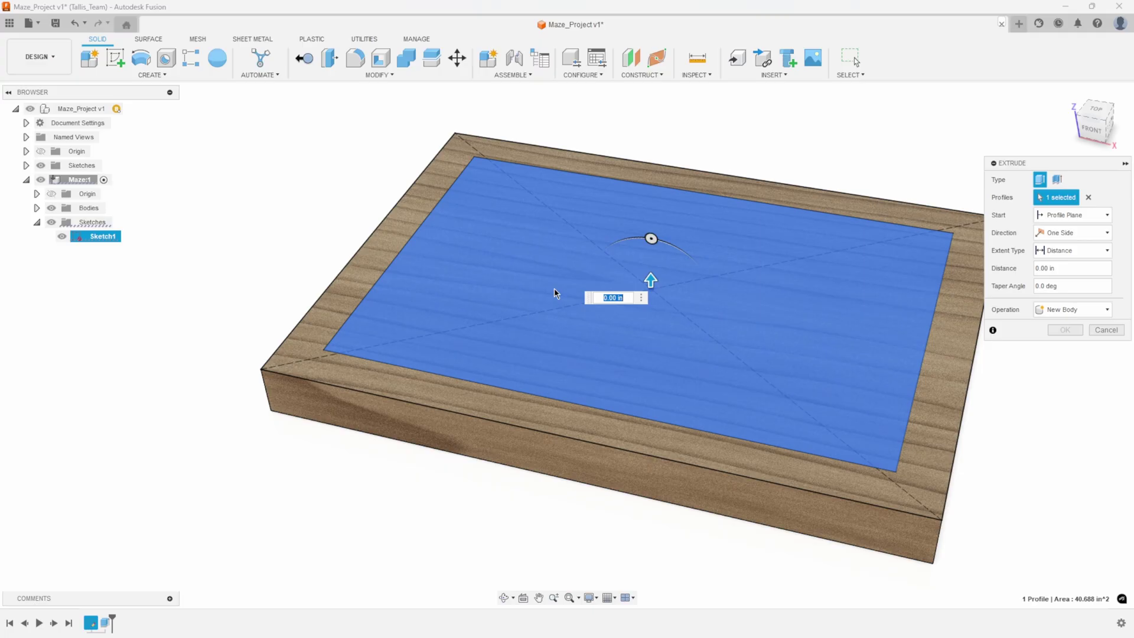
type("-.0625")
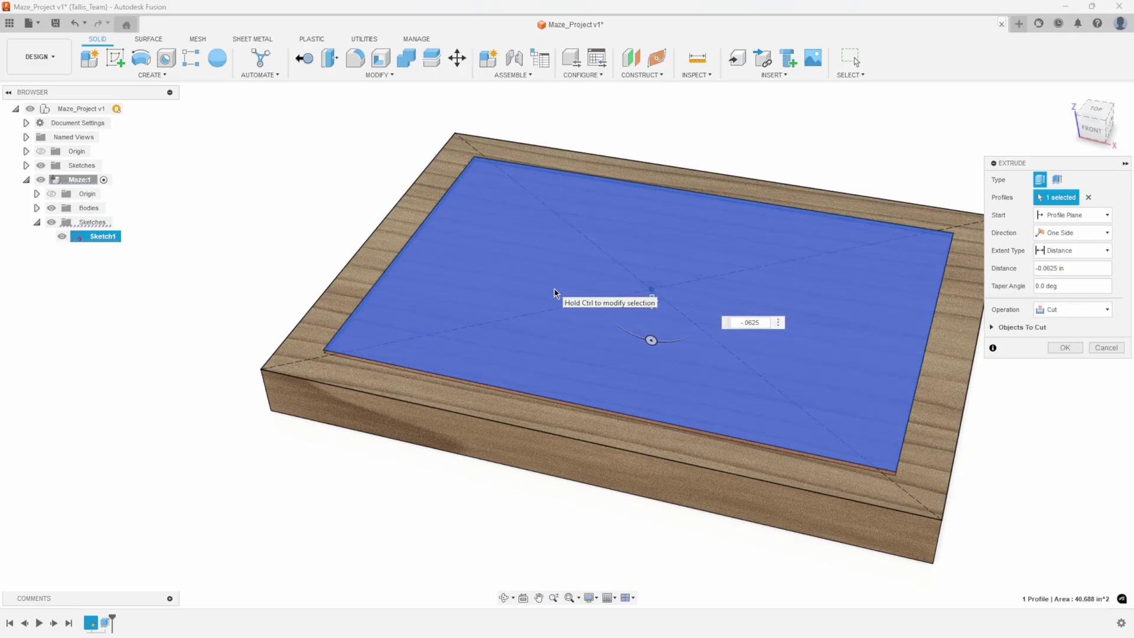
key("Return")
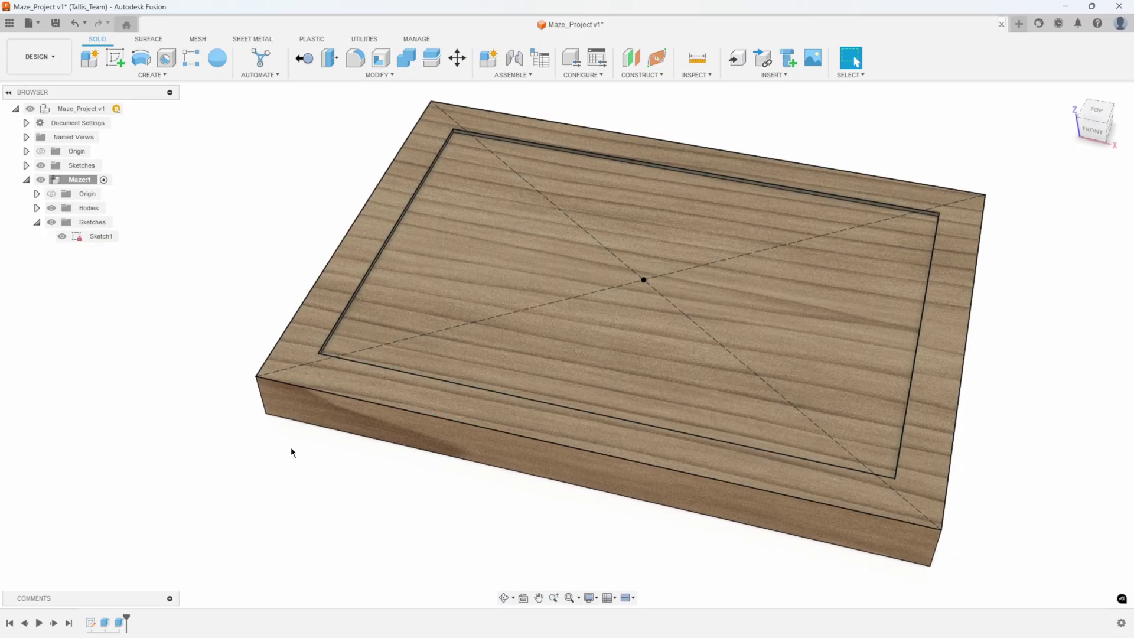
- Hide Sketch1 and the Maze component, and show only Maze_sketch
left_click(62, 236)
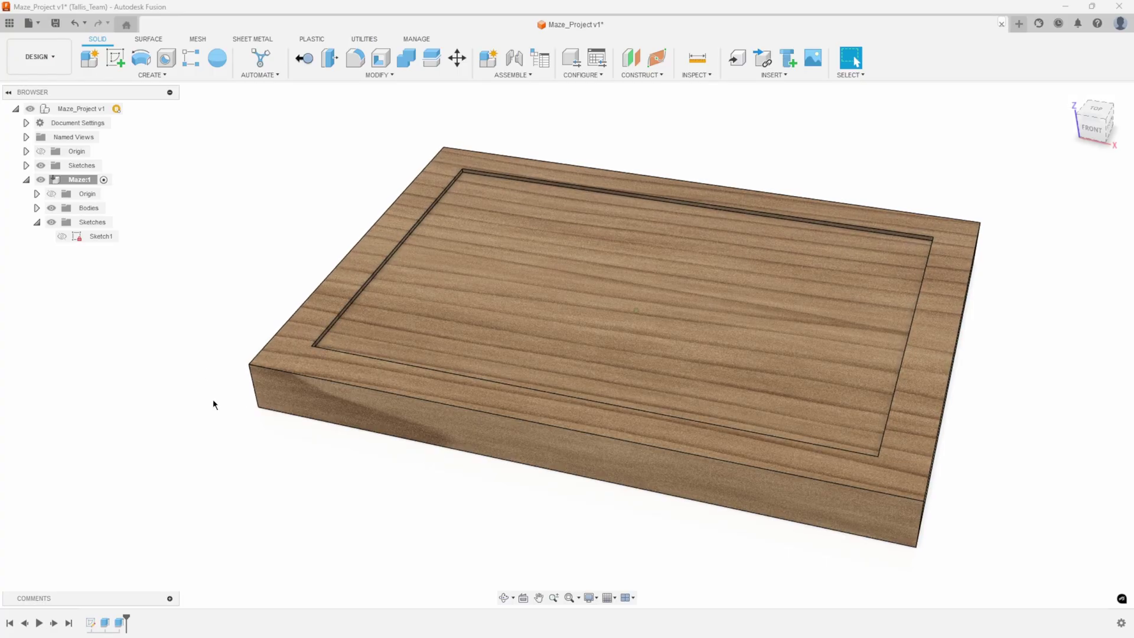
left_click(26, 165)
left_click(52, 180)
left_click(40, 194)
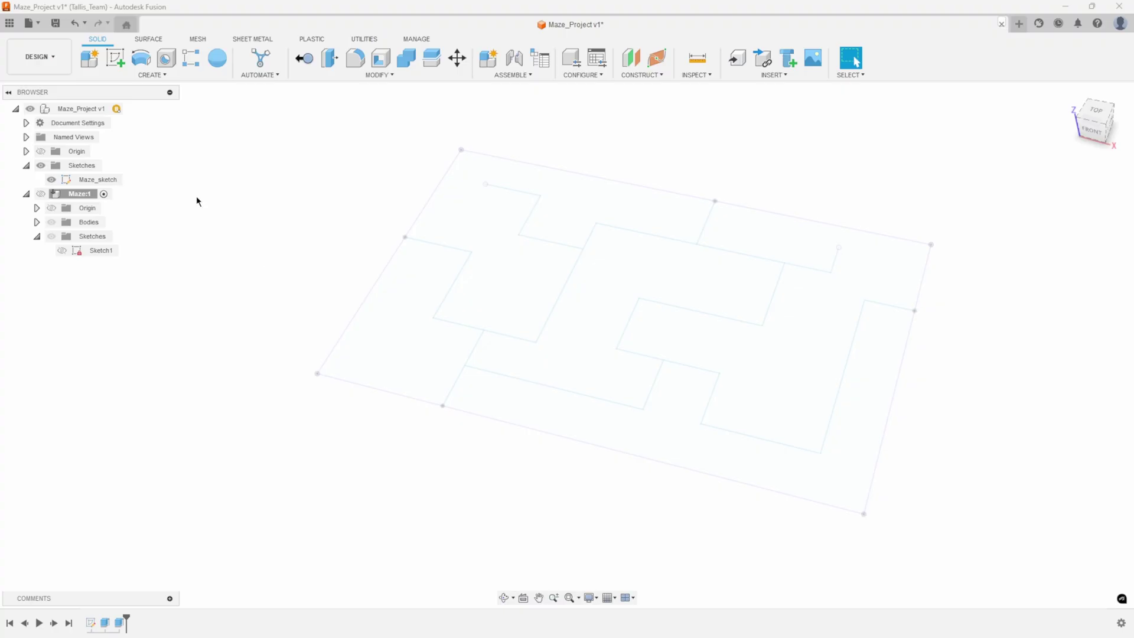
- Start a Web from the short zigzag line near the maze sketch's back-left corner, about 0.216 in thick
left_click(161, 75)
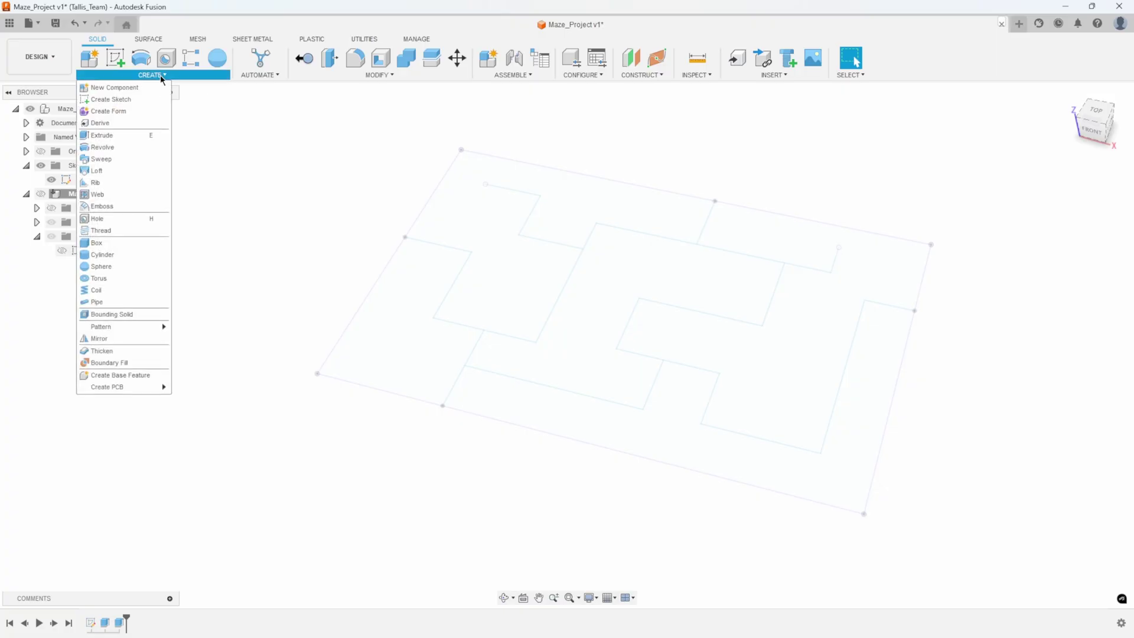
left_click(116, 194)
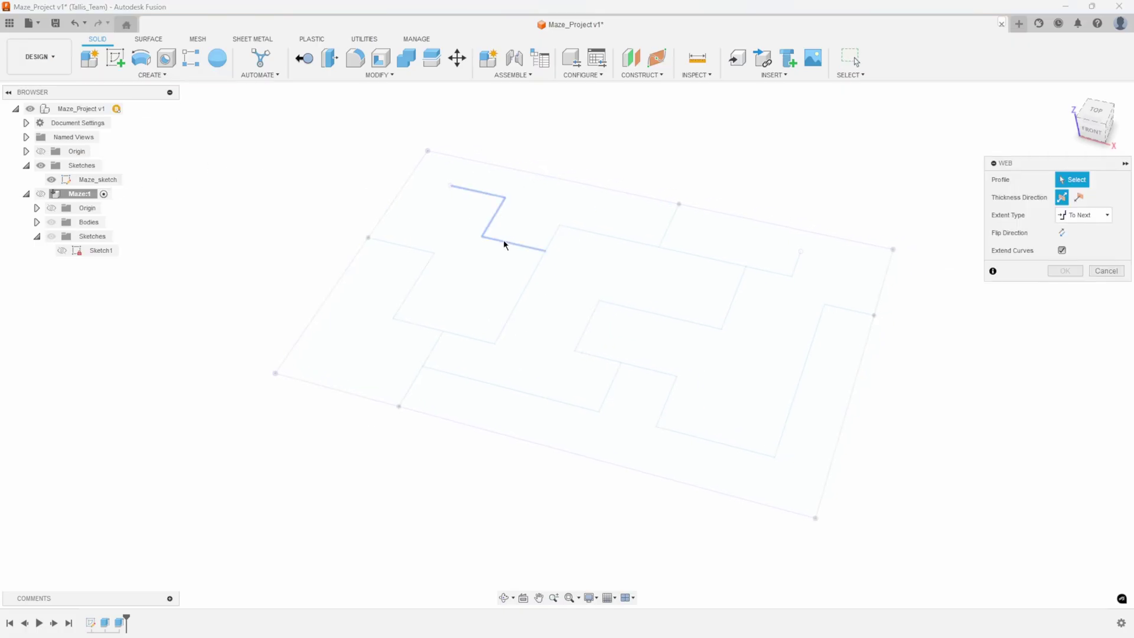
left_click(505, 240)
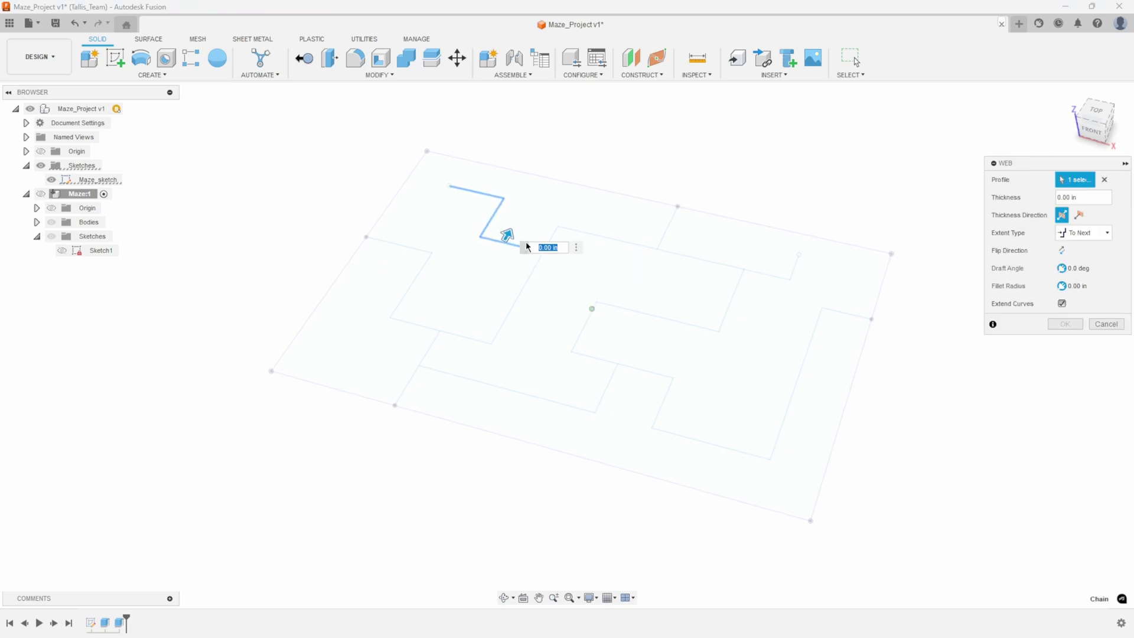
left_click_drag(451, 258, 453, 251)
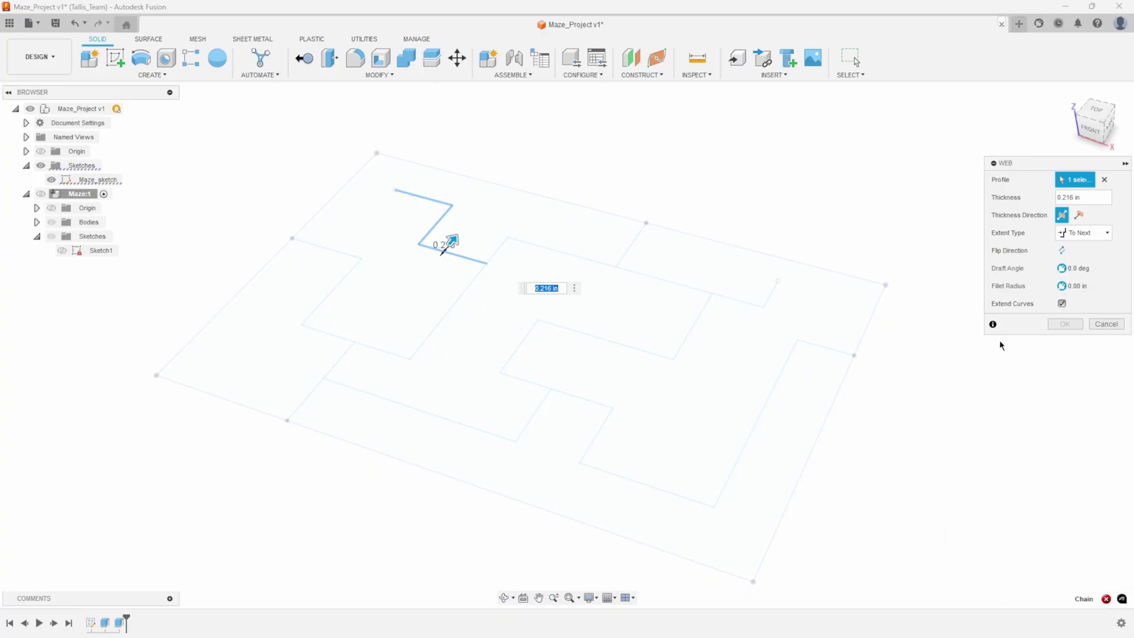
- Show the Maze component again and try the web on the board at a thickness of about 0.392 in
left_click(40, 194)
middle_click_drag(439, 250, 444, 248, "shift")
left_click_drag(458, 241, 465, 237)
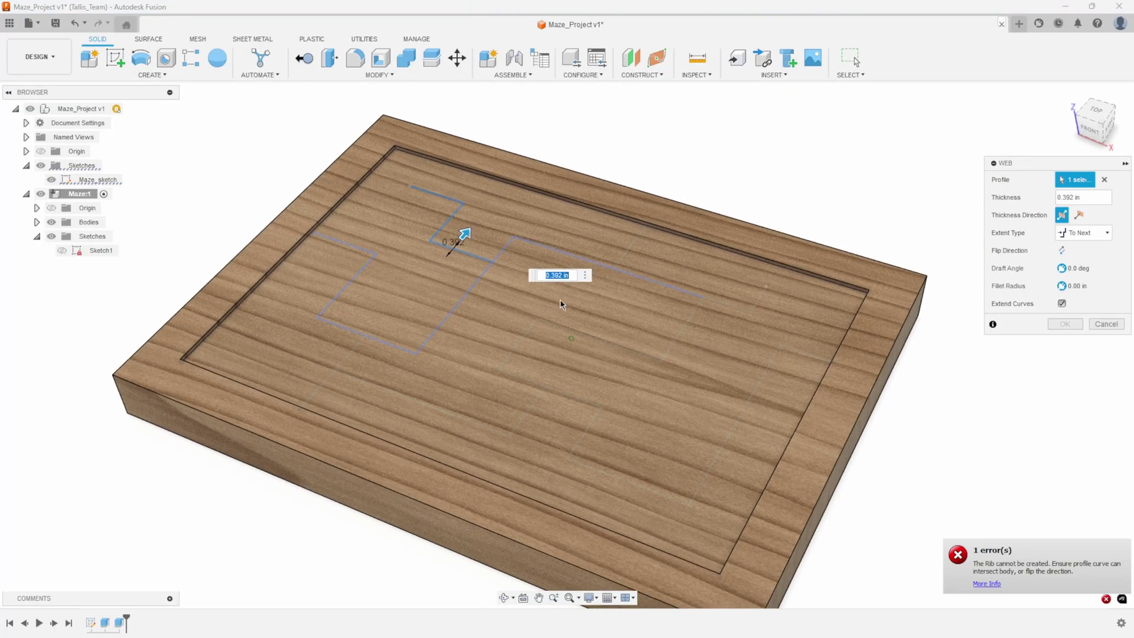
middle_click_drag(618, 295, 600, 309, "shift")
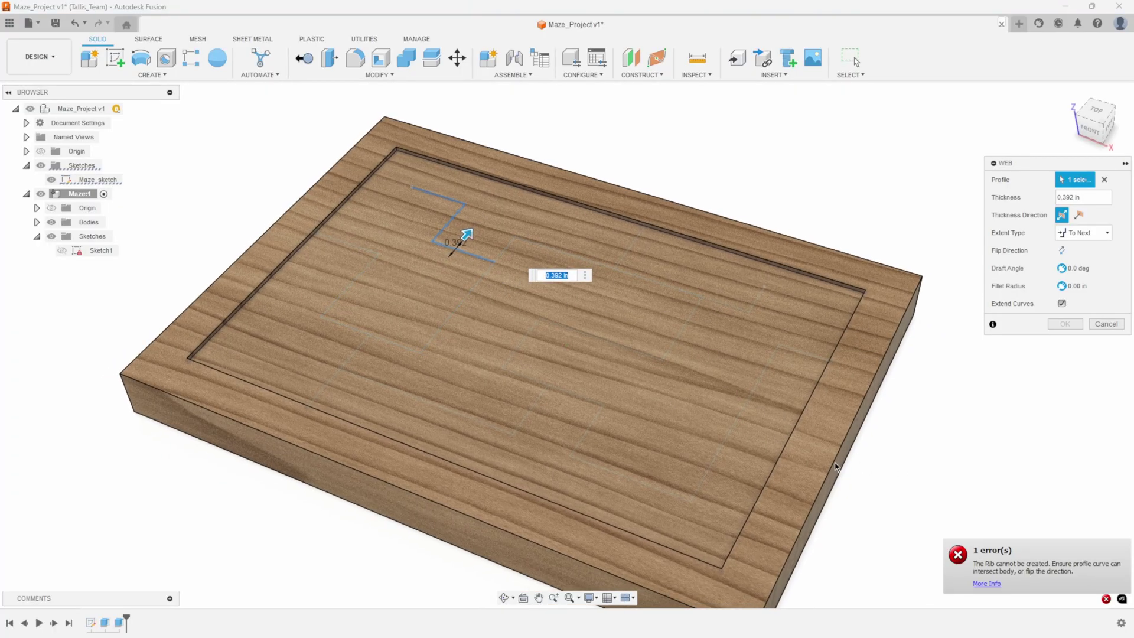
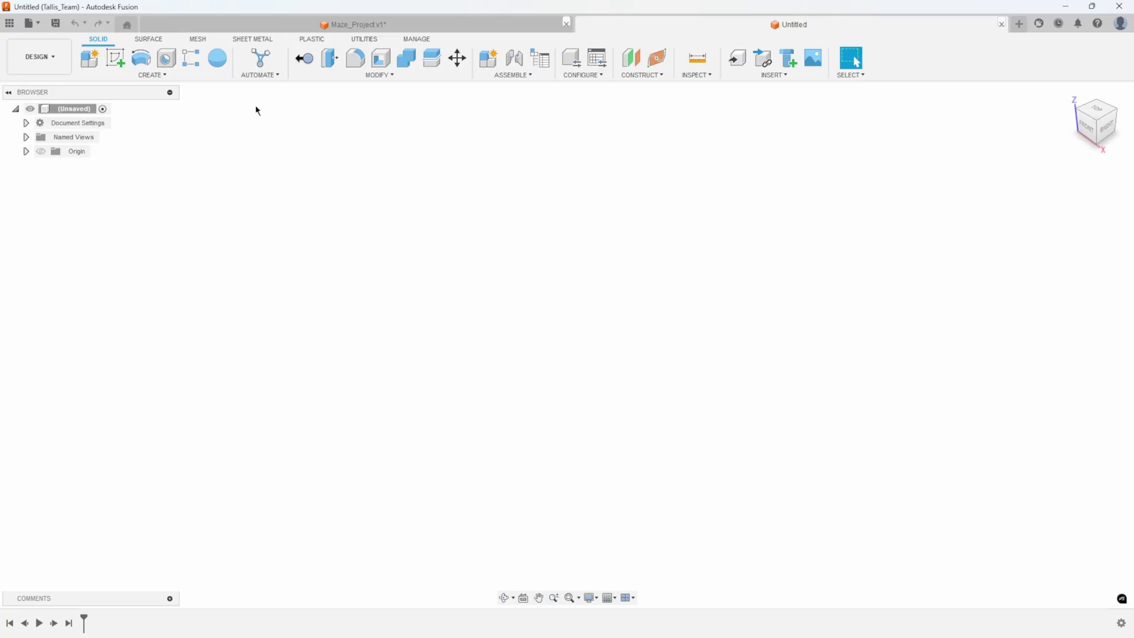
- Create a solid box about 4.79 by 3.81 in and 0.66 in high as a new body in the untitled design
left_click(149, 75)
left_click(119, 253)
left_click(617, 346)
left_click(568, 347)
left_click(1036, 379)
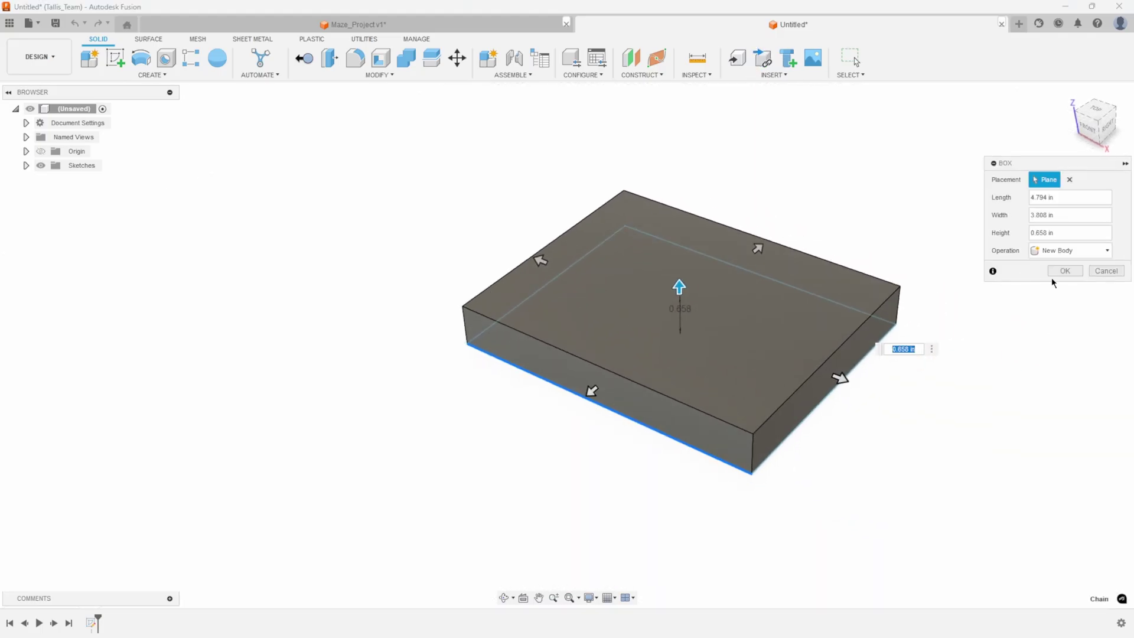
left_click(1055, 273)
- Shell the box with its top face removed, leaving an open tray
right_click(631, 312)
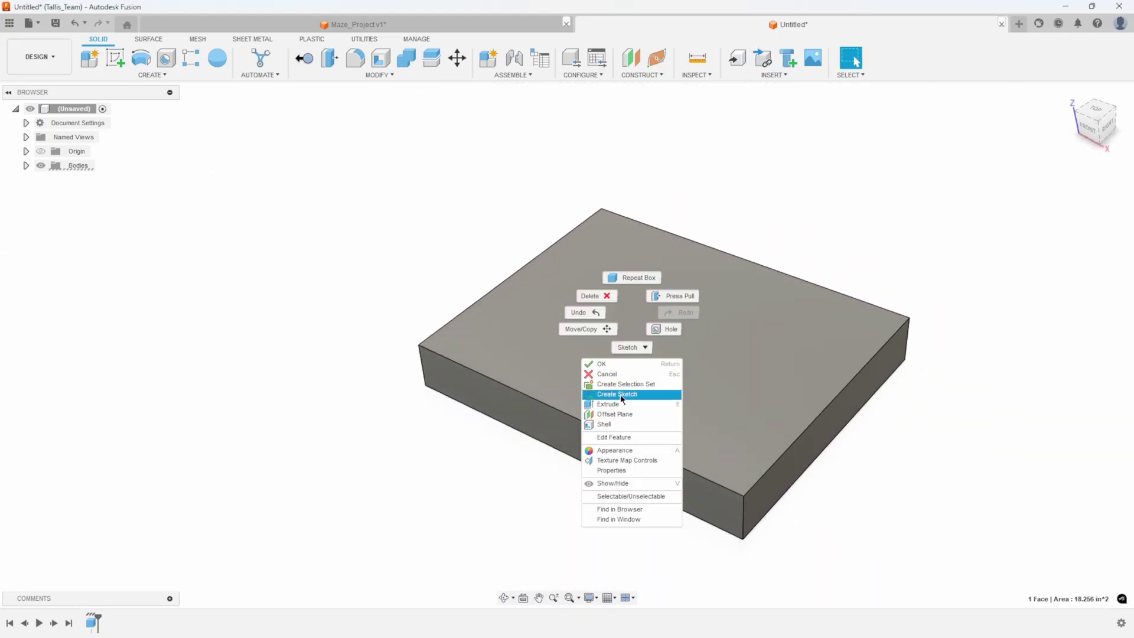
left_click(614, 424)
left_click_drag(704, 251, 694, 261)
left_click(1063, 270)
- Sketch a three-segment stepped line on the tray's rim plane, running between the two short inner walls
middle_click_drag(803, 425, 581, 204, "shift")
left_click(581, 203)
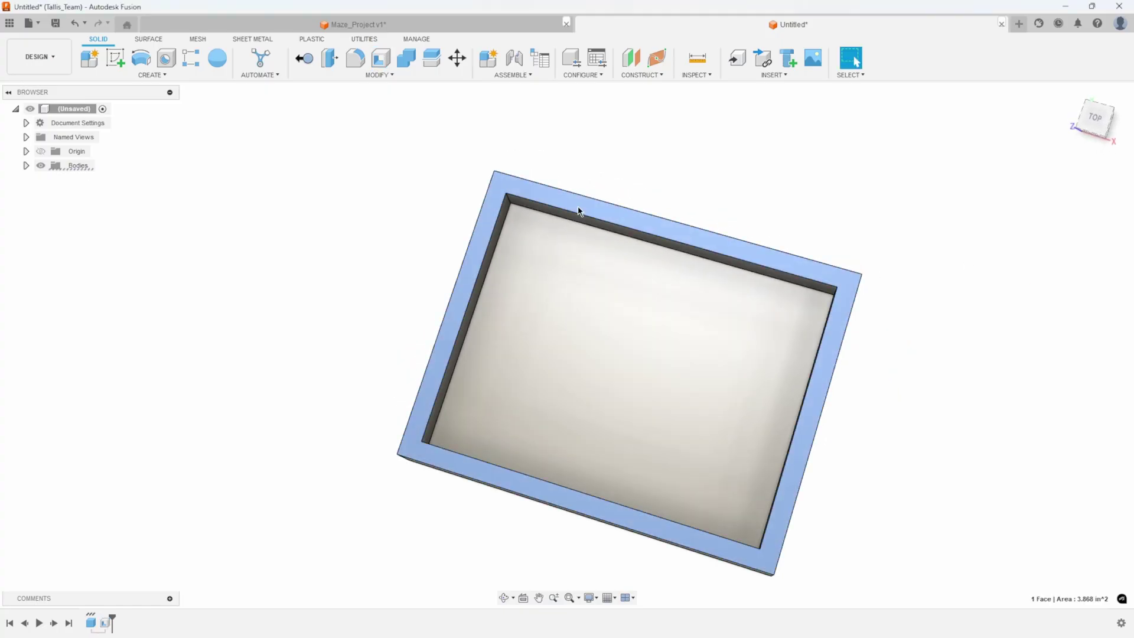
right_click(579, 211)
left_click(565, 286)
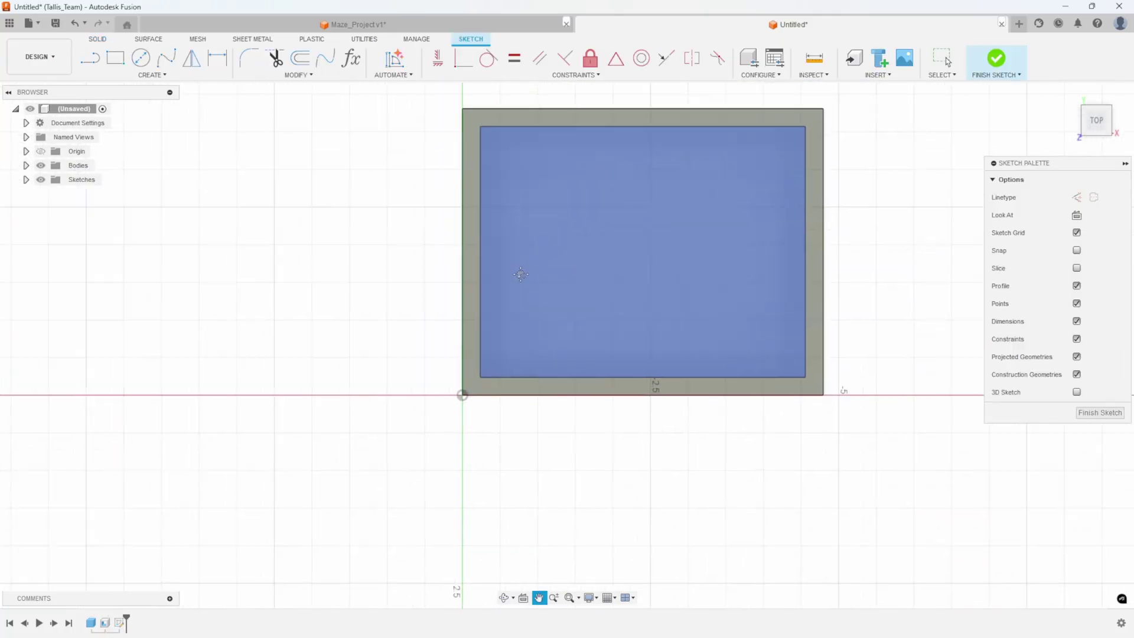
key("l")
left_click(360, 245)
left_click(485, 245)
left_click(485, 336)
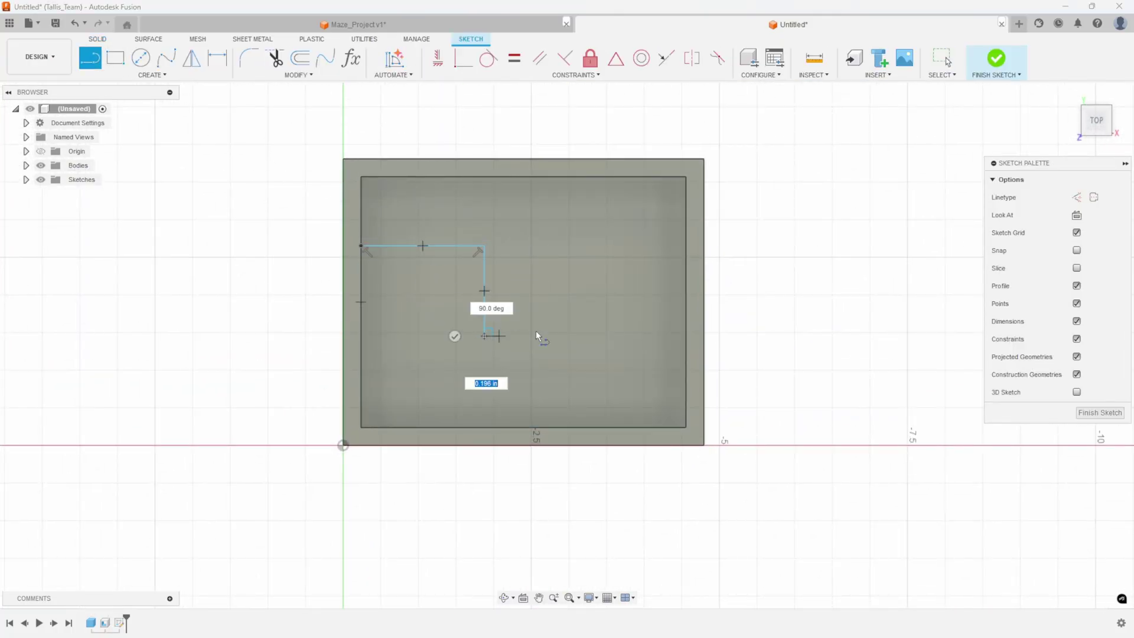
left_click(685, 336)
key("Escape")
left_click(996, 68)
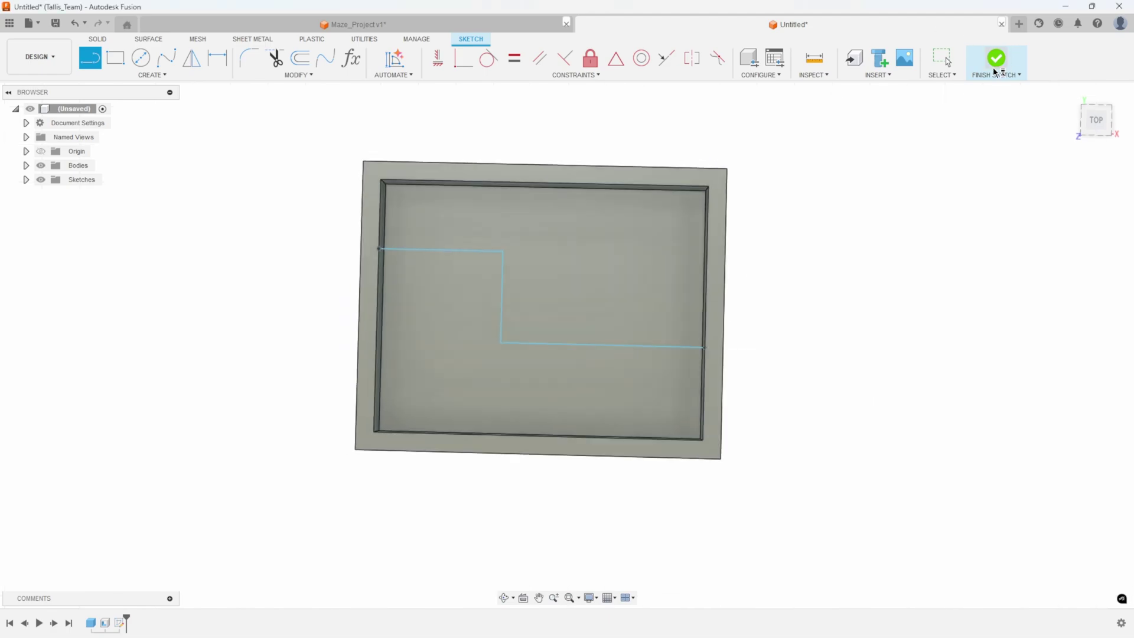
- Set up a Web from the stepped line, 0.20 in thick and extended to the tray's next faces
left_click(151, 75)
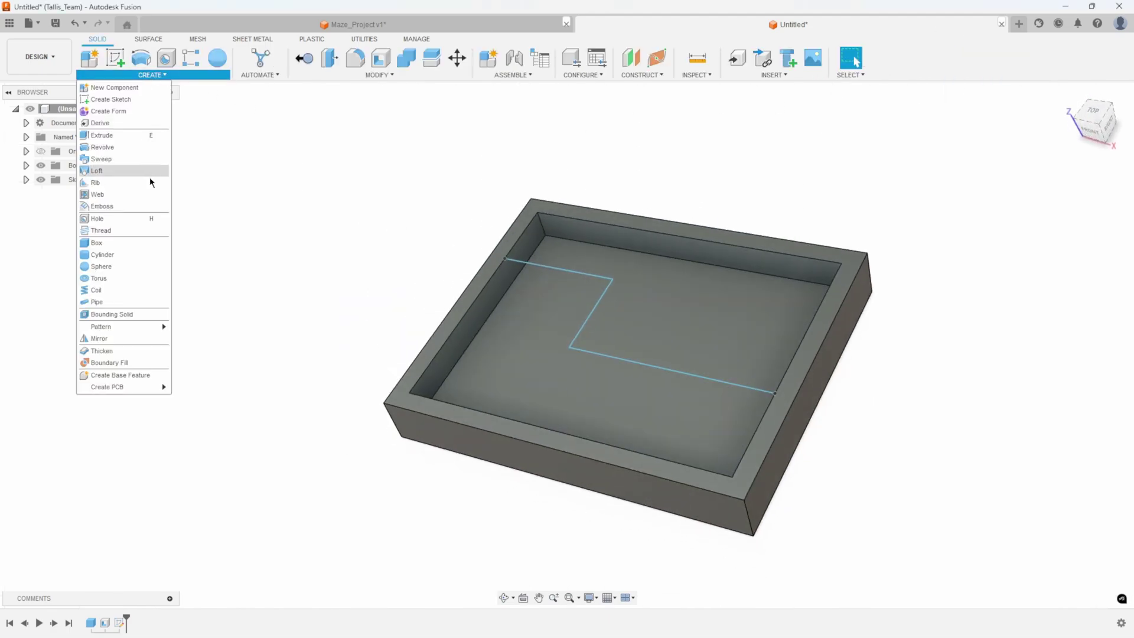
left_click(118, 195)
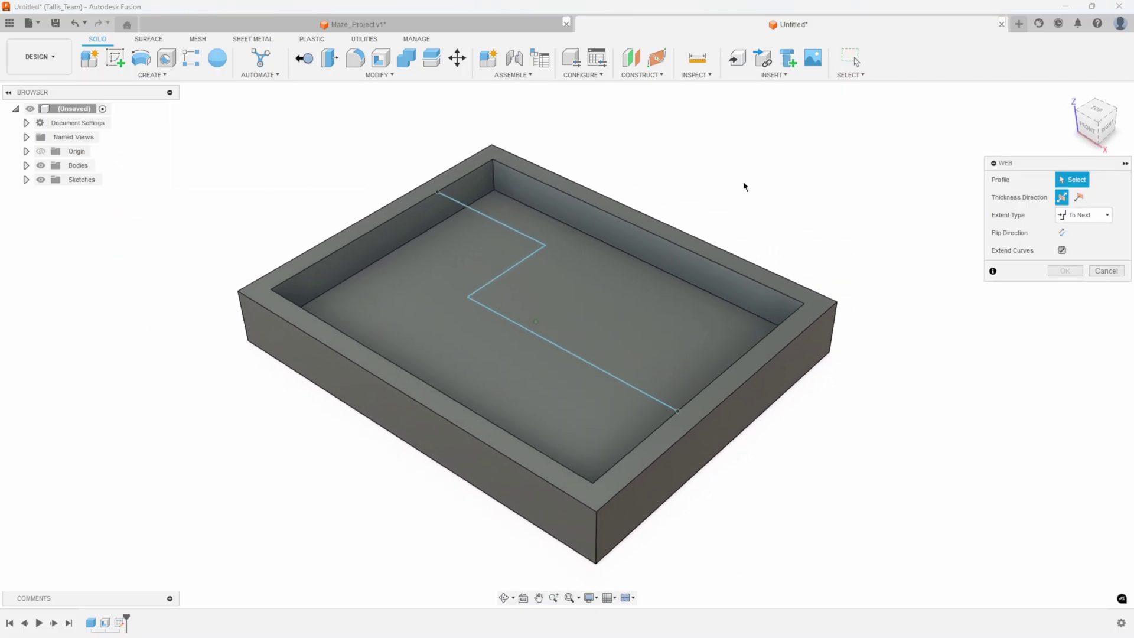
left_click(512, 281)
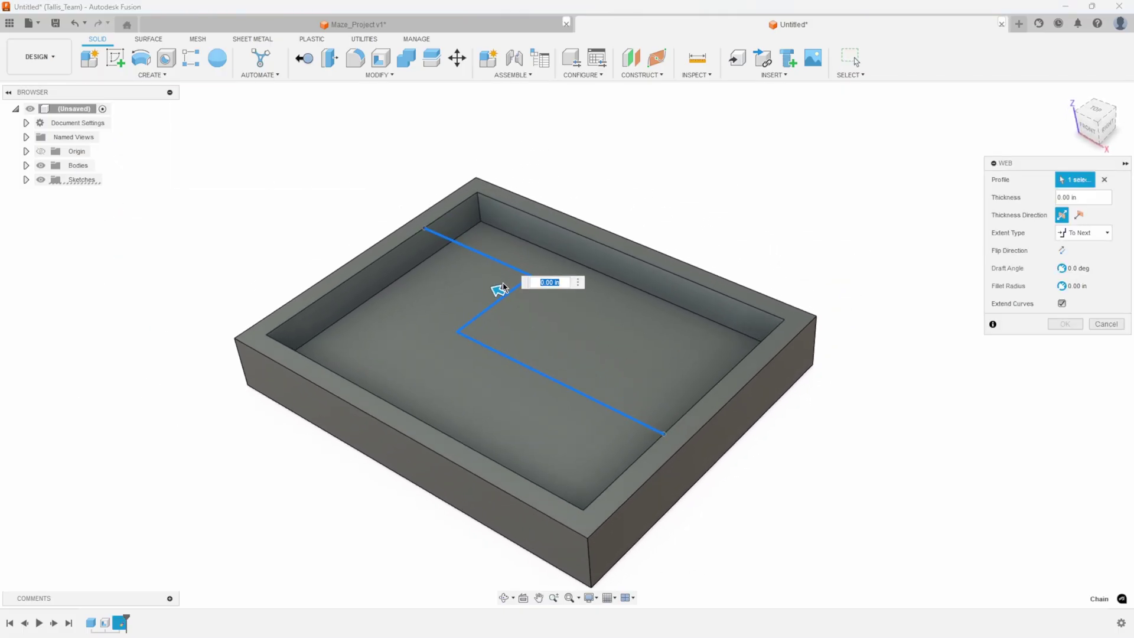
left_click_drag(496, 290, 489, 287)
scroll(466, 253, "up", 2)
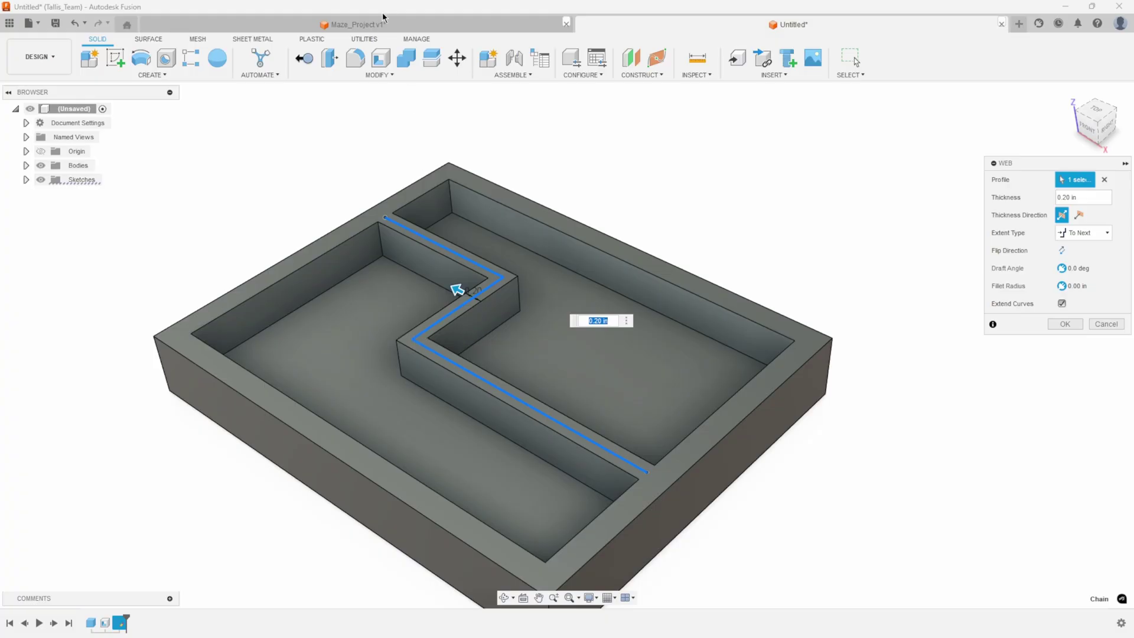
- Return to the Maze_Project design and show the Maze component
left_click(375, 26)
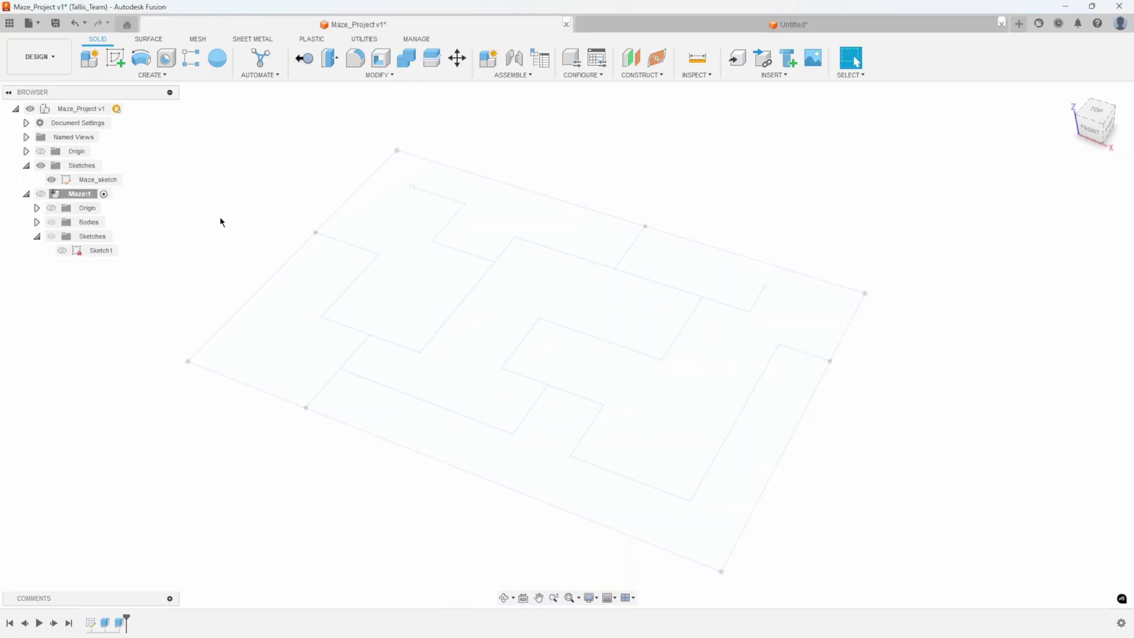
left_click(41, 194)
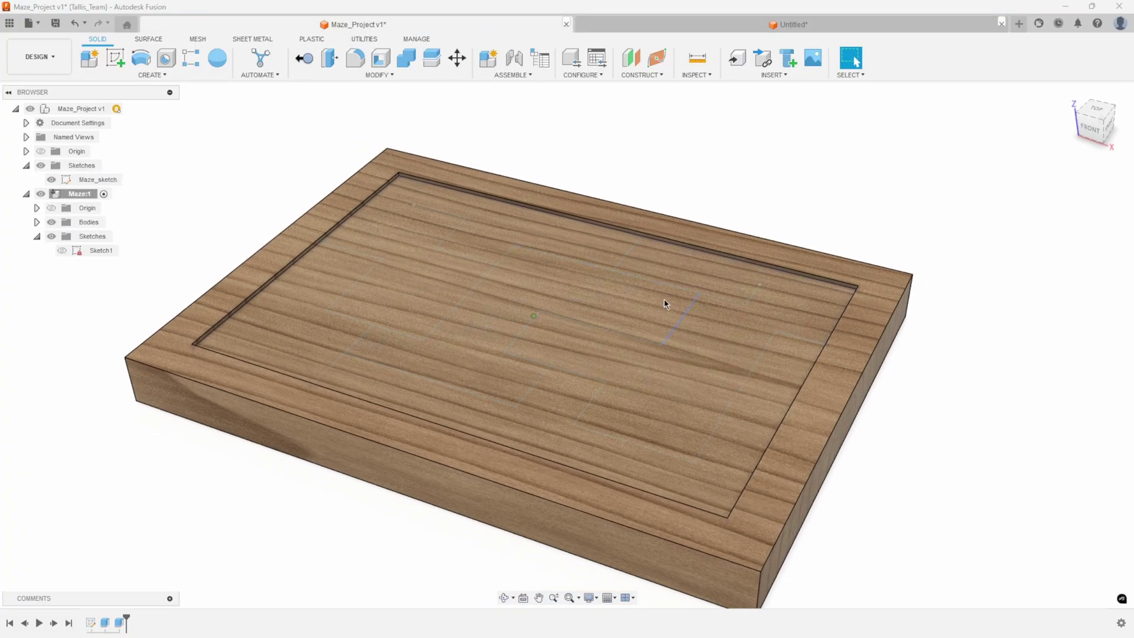
left_click(426, 363)
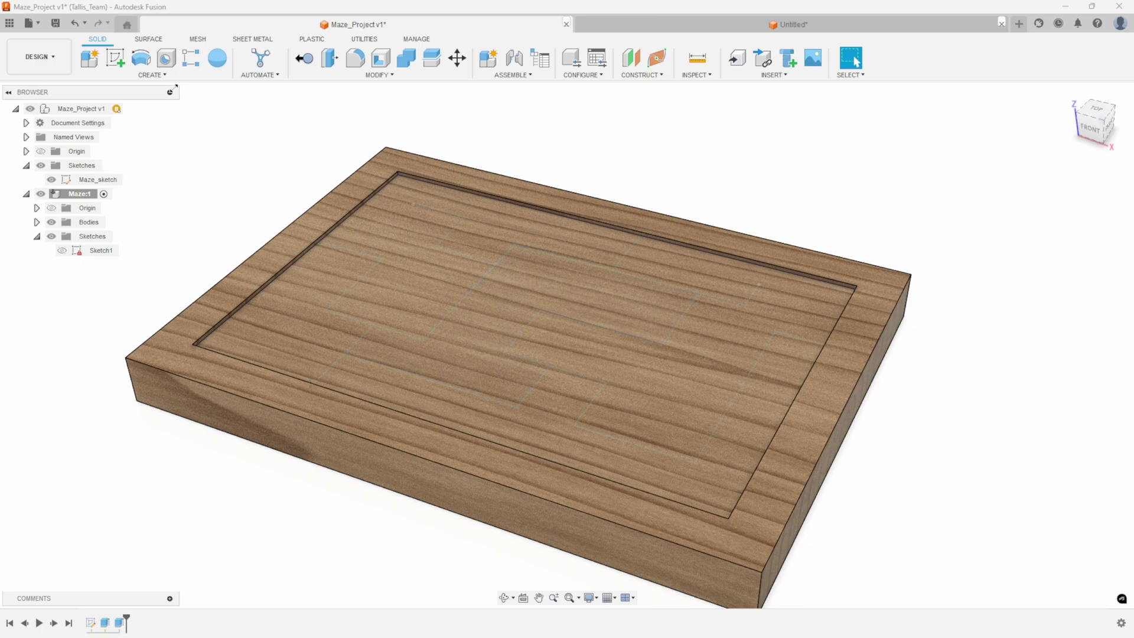
left_click(160, 75)
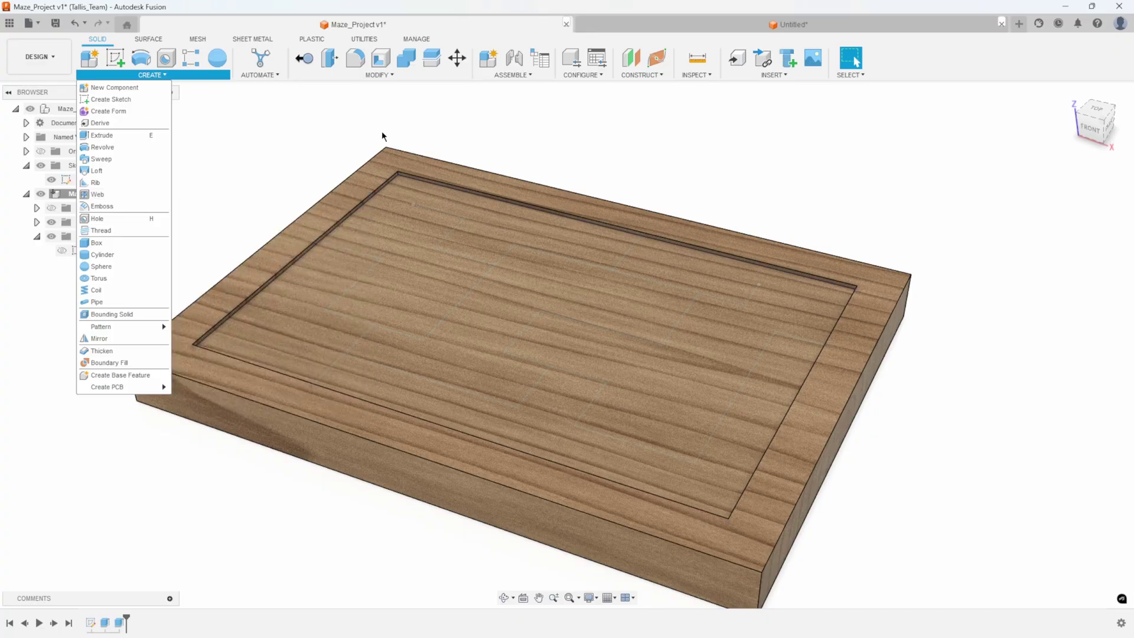
left_click(619, 145)
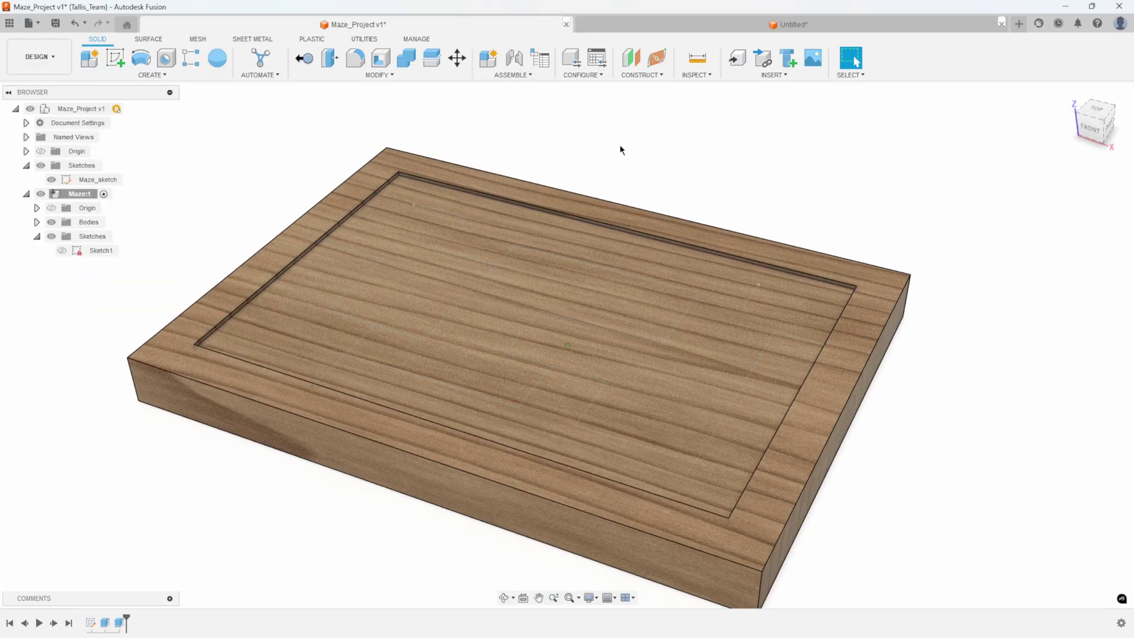
key("F6")
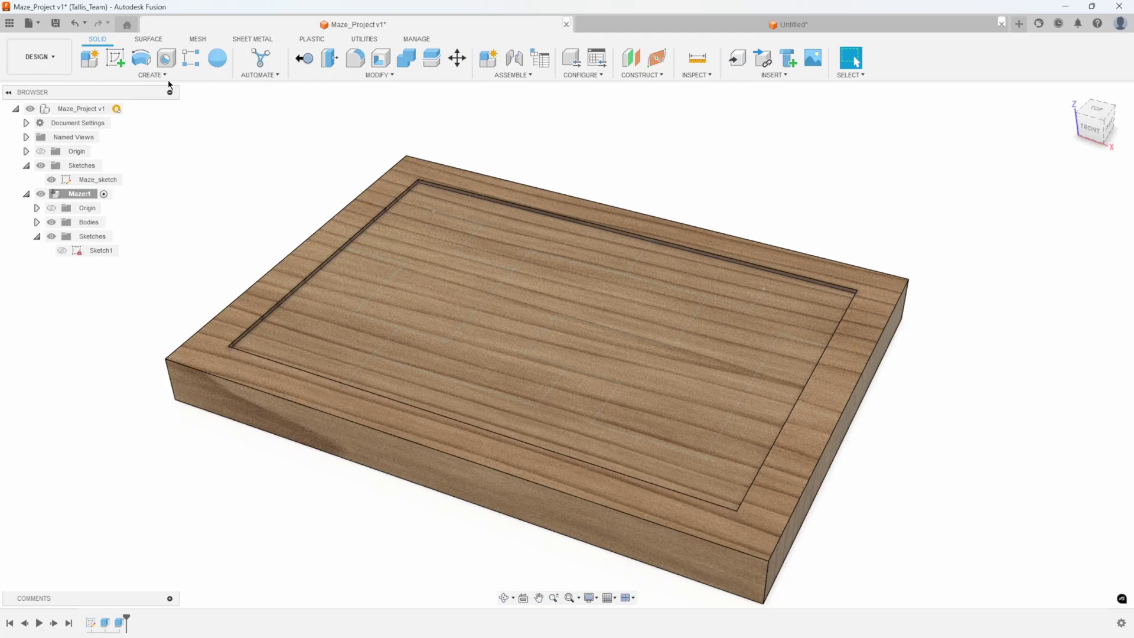
- Hide the Maze component and start a surface Extrude of the back-left zigzag line, about 0.366 in downward
left_click(149, 39)
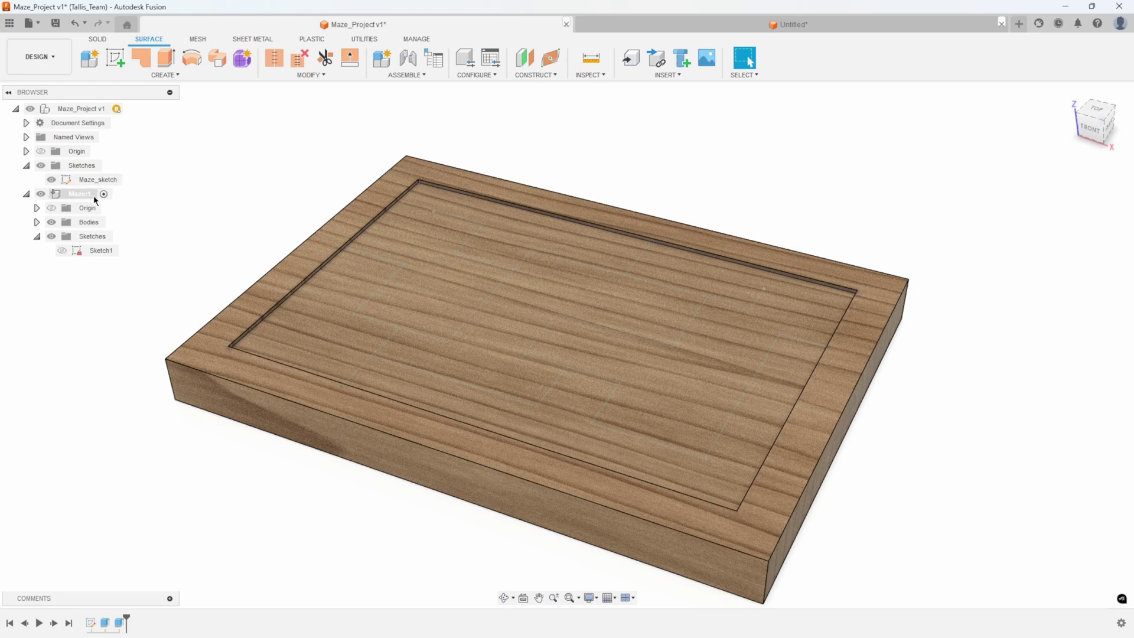
left_click(41, 199)
left_click(41, 194)
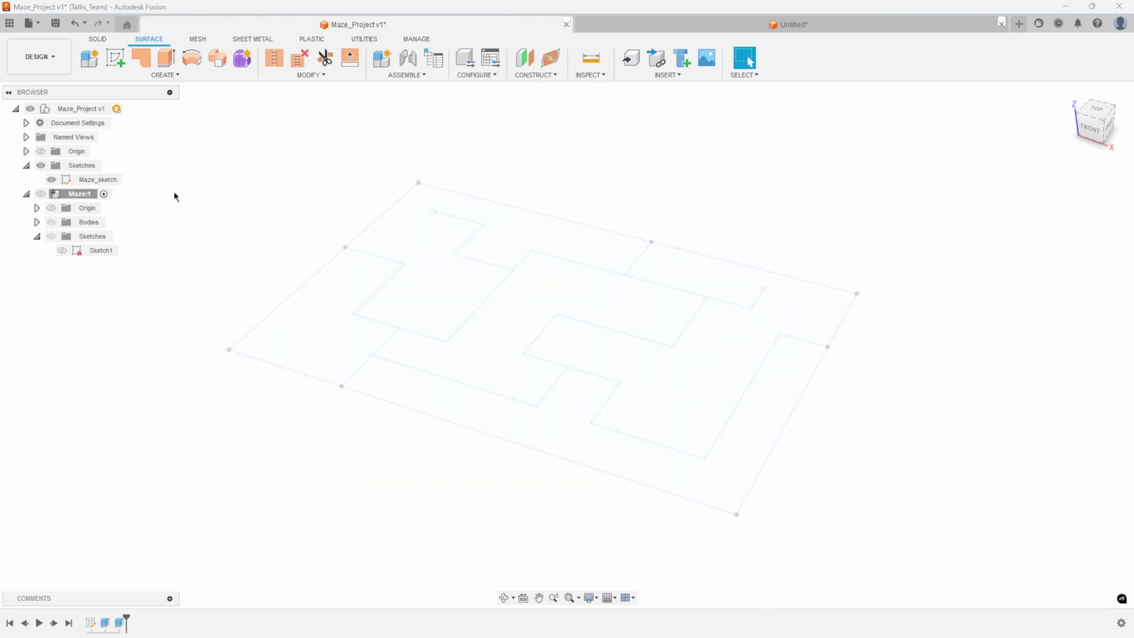
left_click(165, 74)
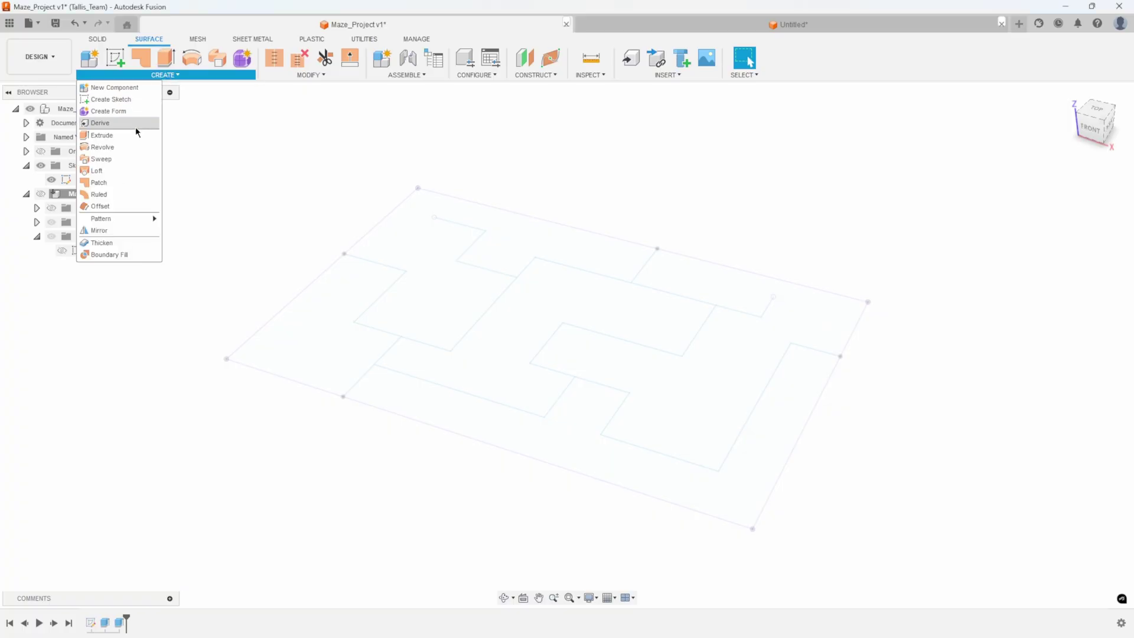
left_click(112, 136)
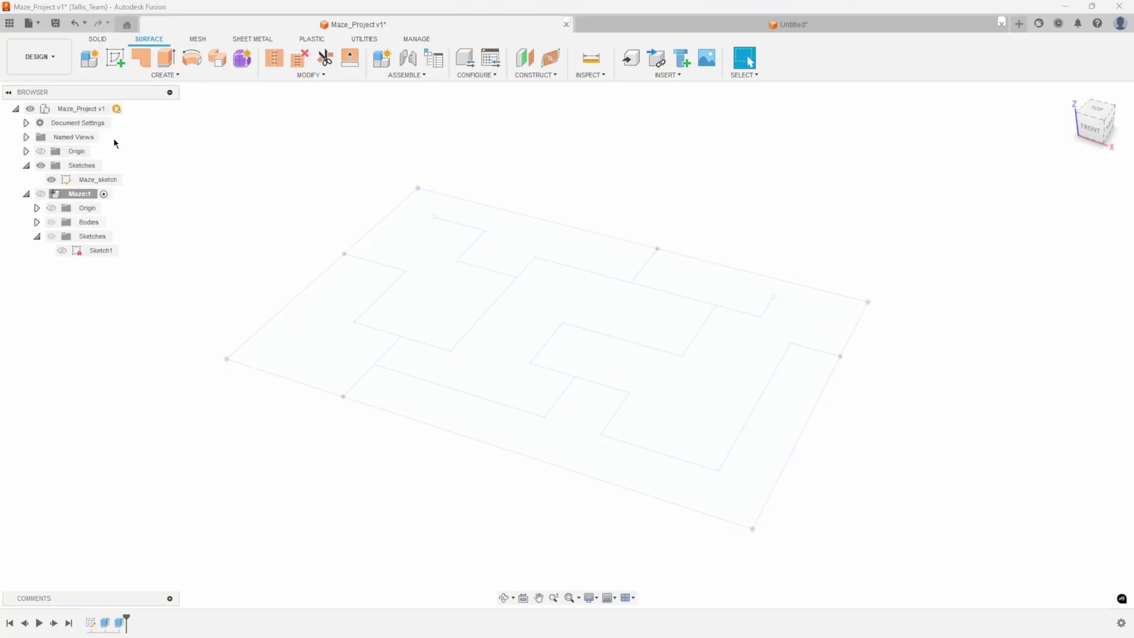
left_click(466, 226)
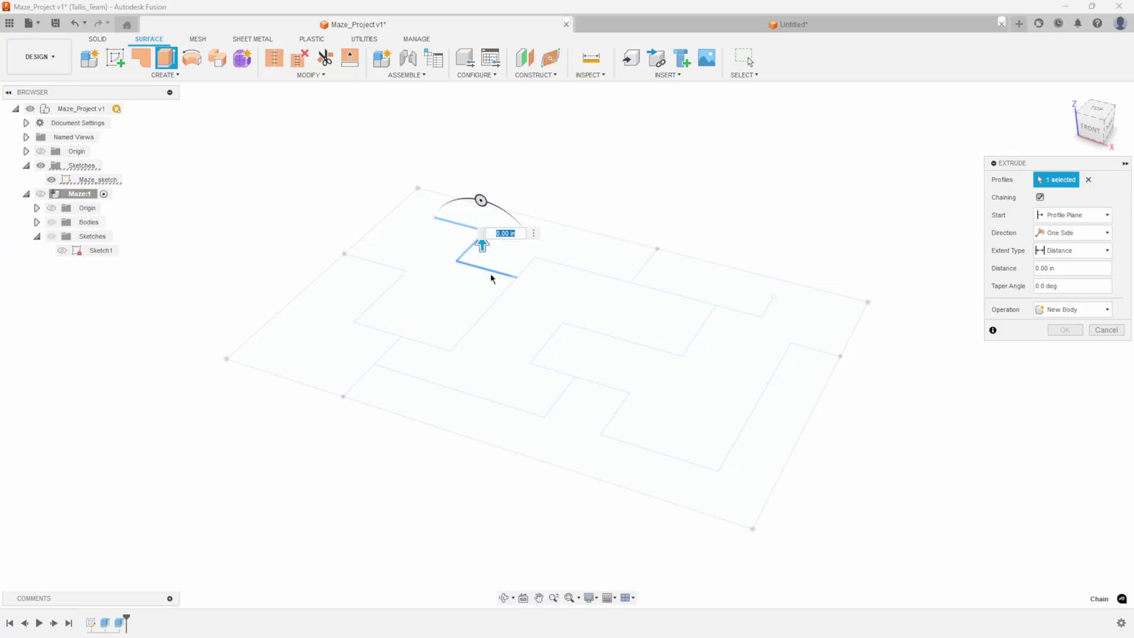
left_click_drag(426, 238, 433, 266)
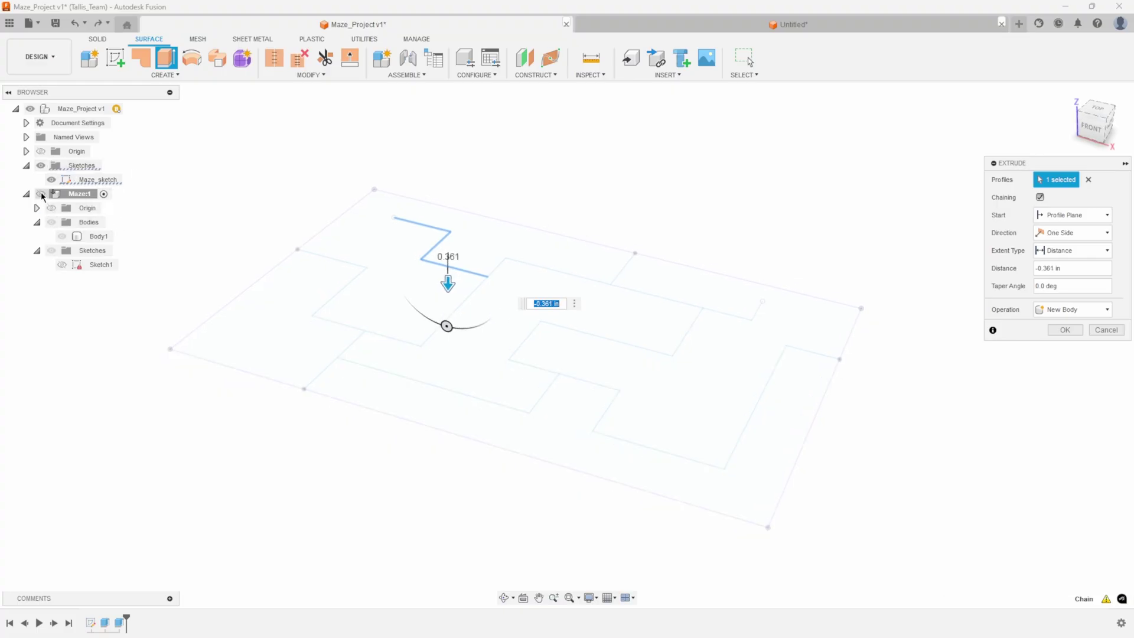
- Show the Maze component with its Body1 hidden, and set the surface extrusion distance to -0.375 in
left_click(40, 193)
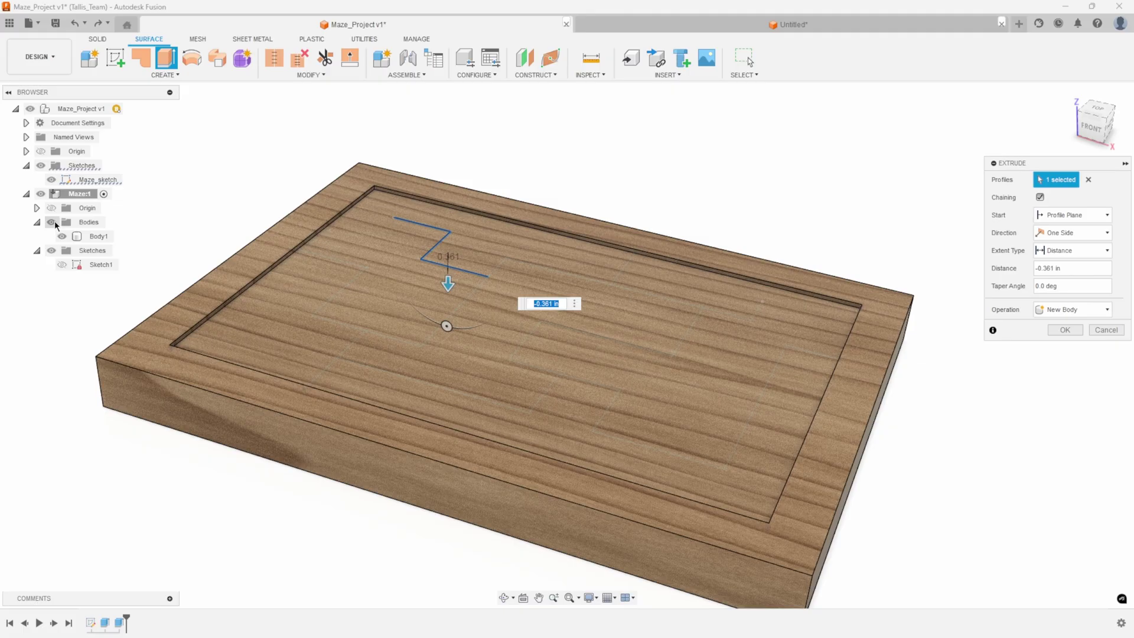
left_click(61, 235)
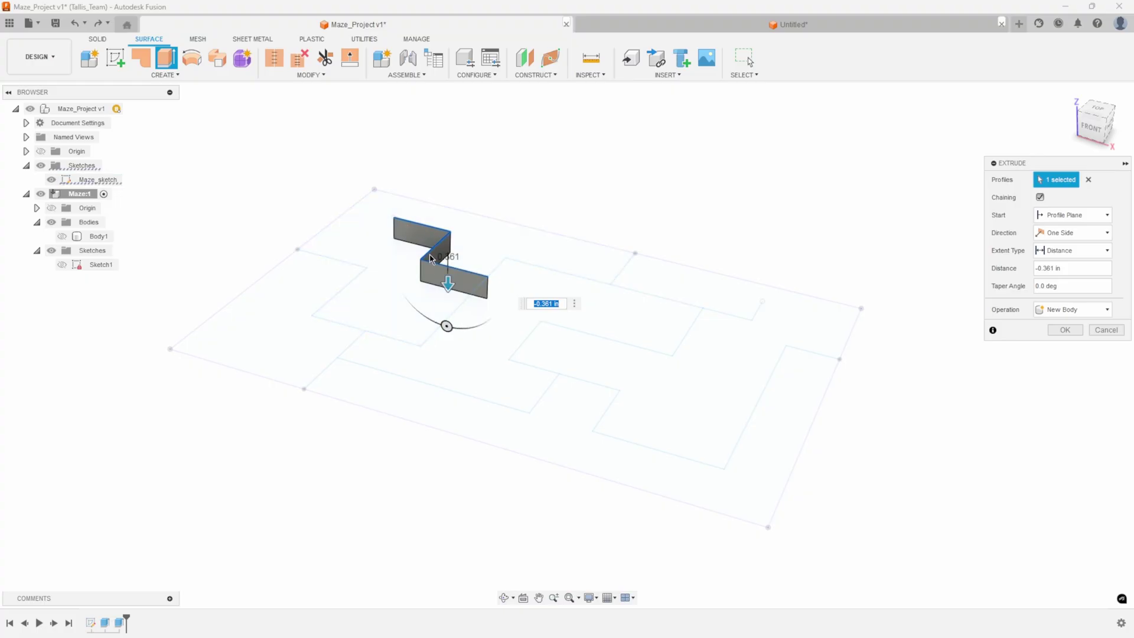
left_click_drag(1078, 273, 1028, 271)
type("-.375")
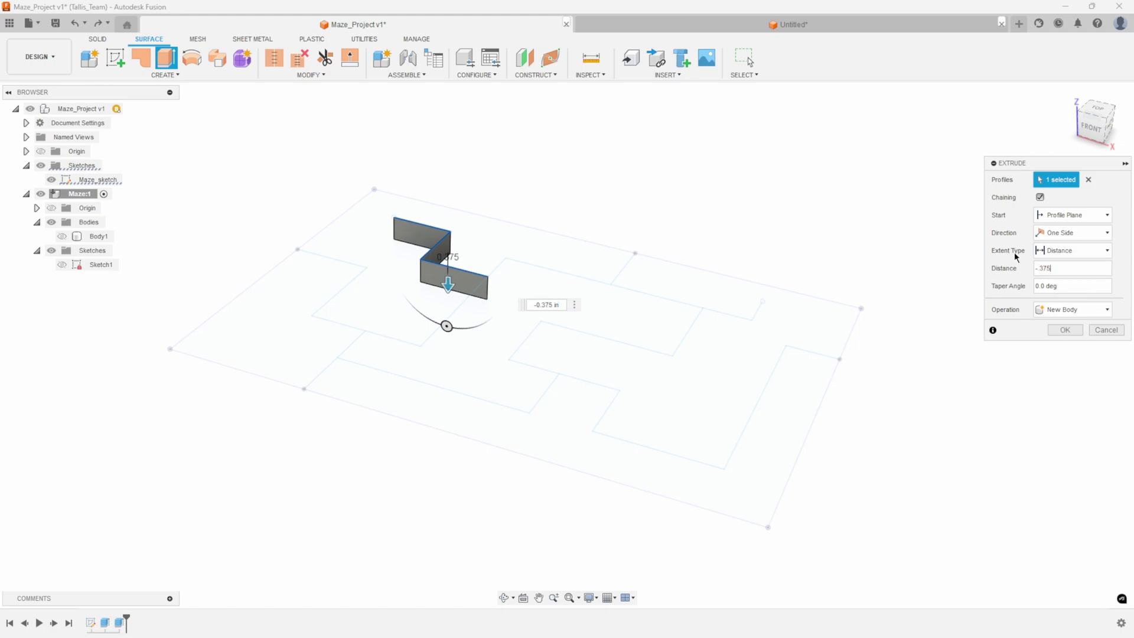
- Add the other five inner wall lines of Maze_sketch to the surface extrusion and create them as new bodies
left_click(618, 257)
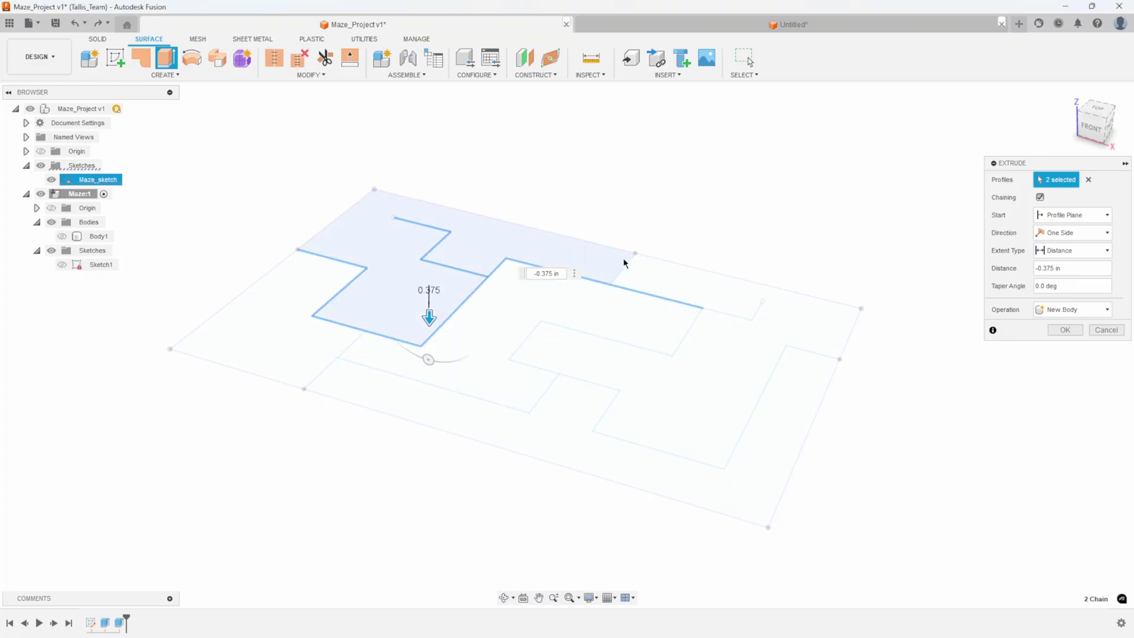
left_click(628, 267)
left_click(689, 333)
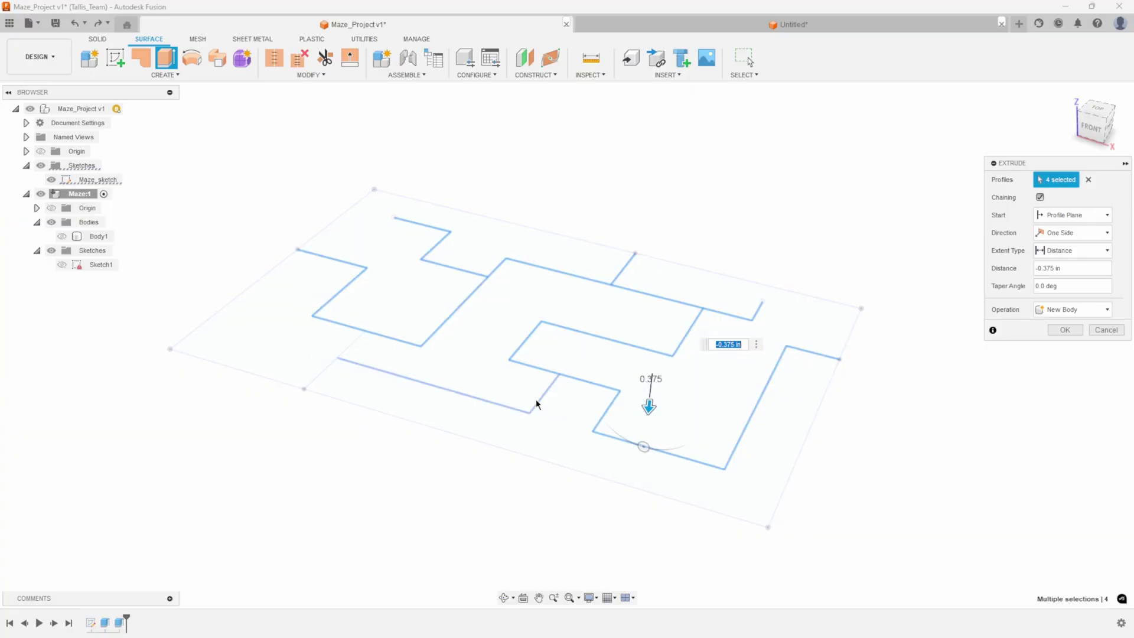
left_click(536, 400)
left_click(326, 373)
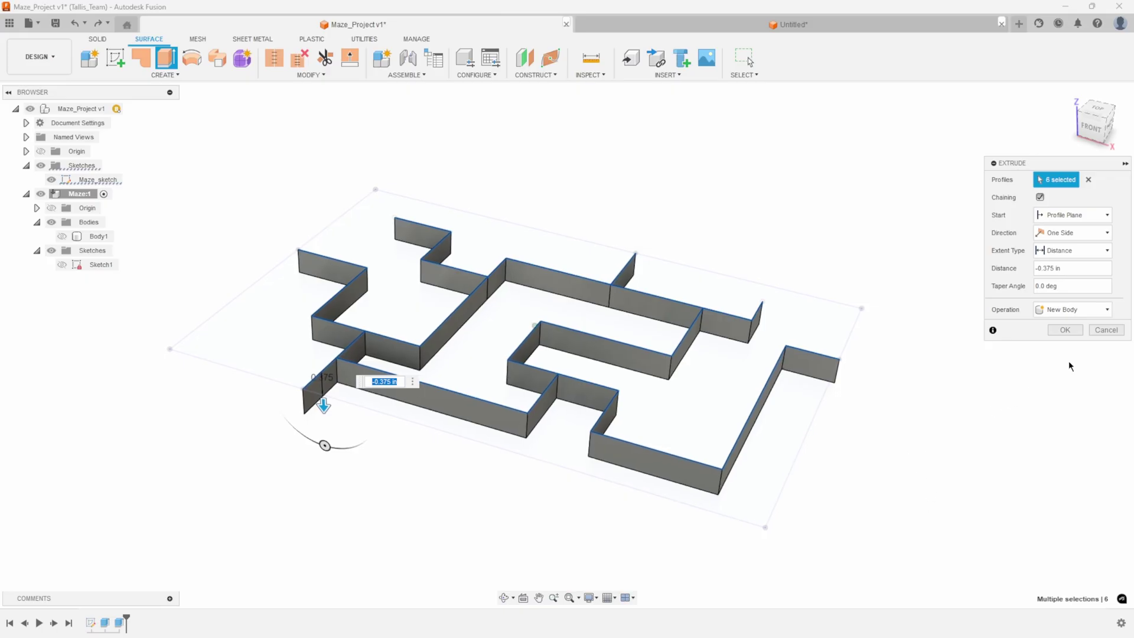
left_click(1060, 333)
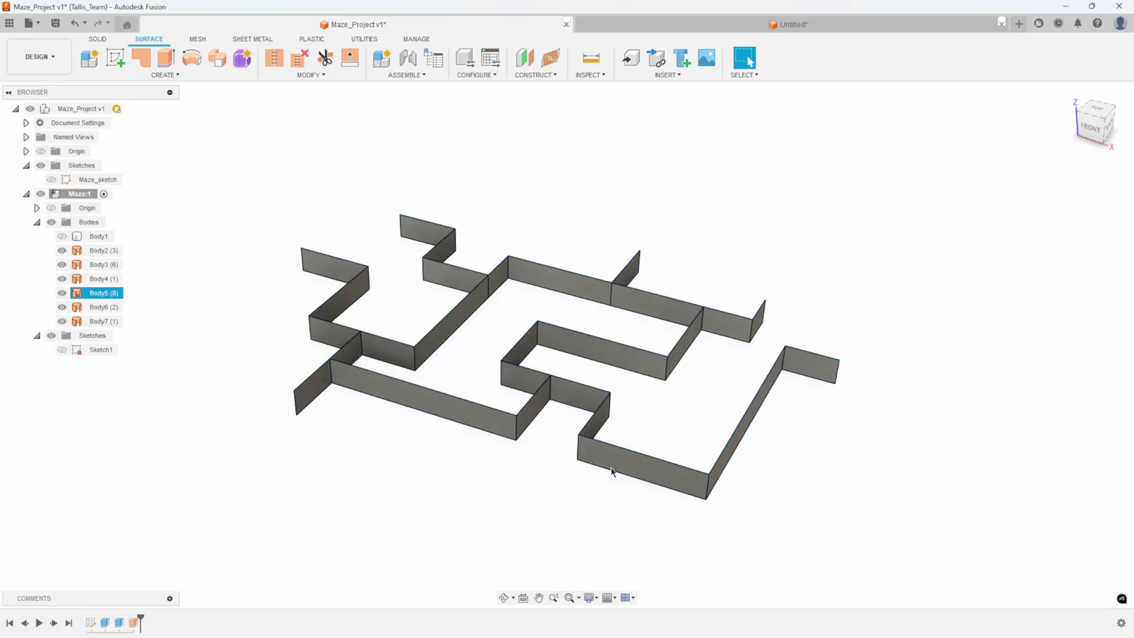
- Start a one-sided Thicken of the back-left zigzag wall surface with a thickness of 0.25 in
middle_click_drag(506, 264, 453, 184, "shift")
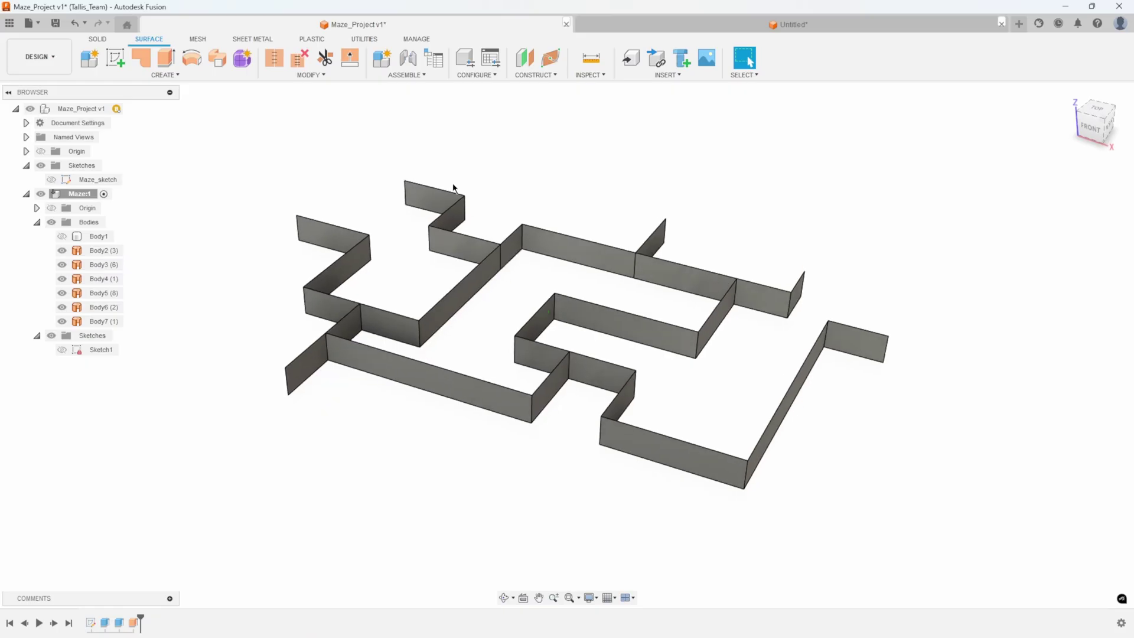
middle_click_drag(744, 392, 606, 303, "shift")
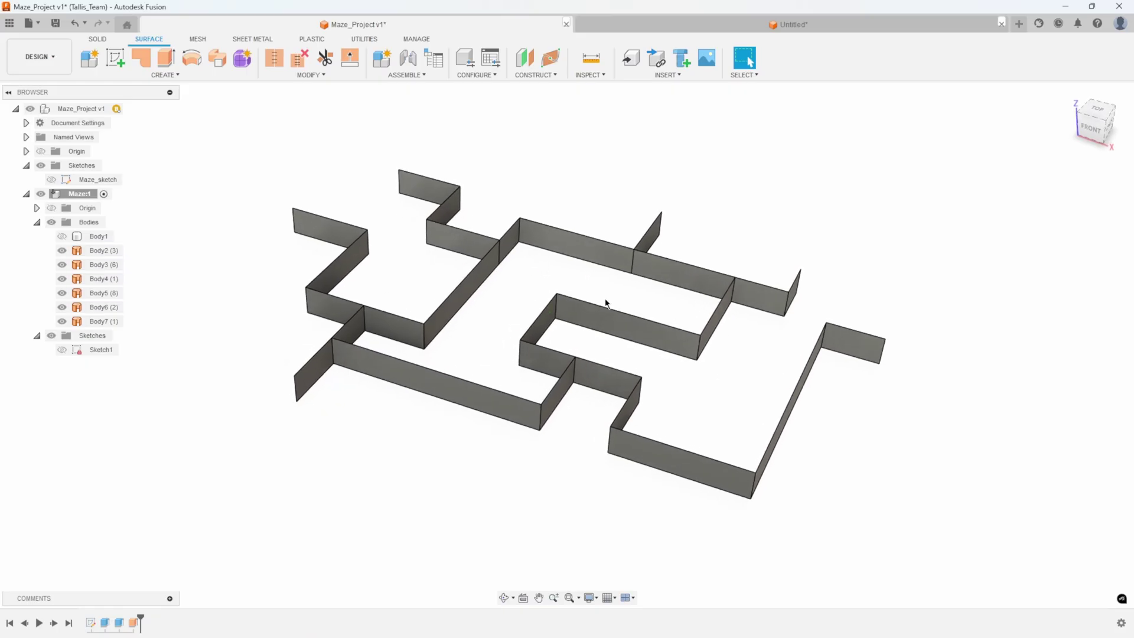
left_click(170, 75)
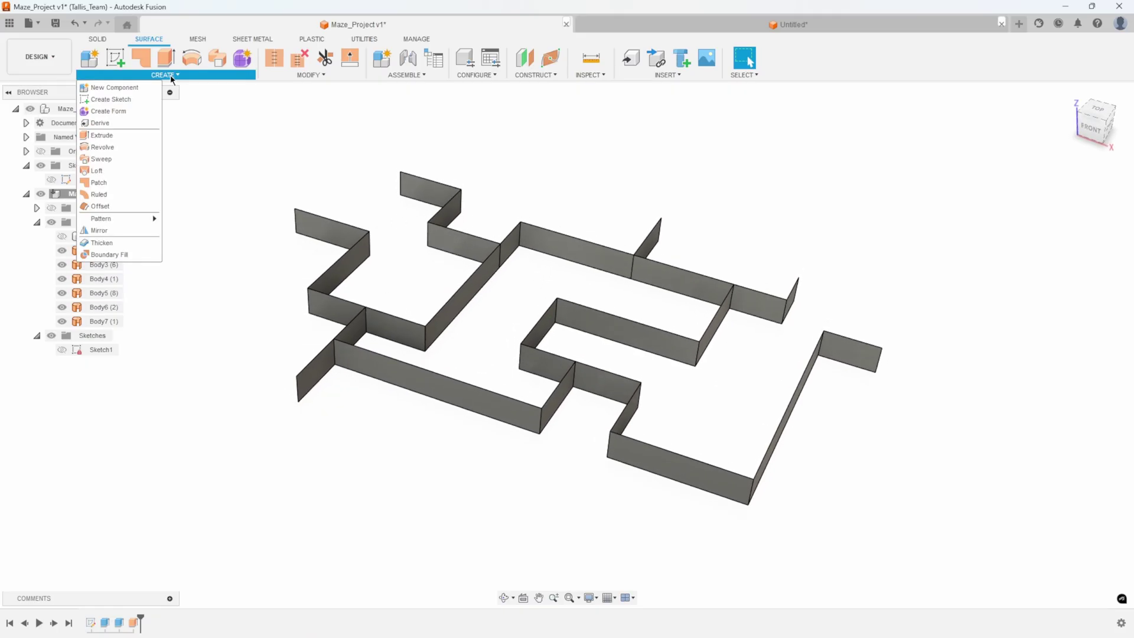
left_click(102, 243)
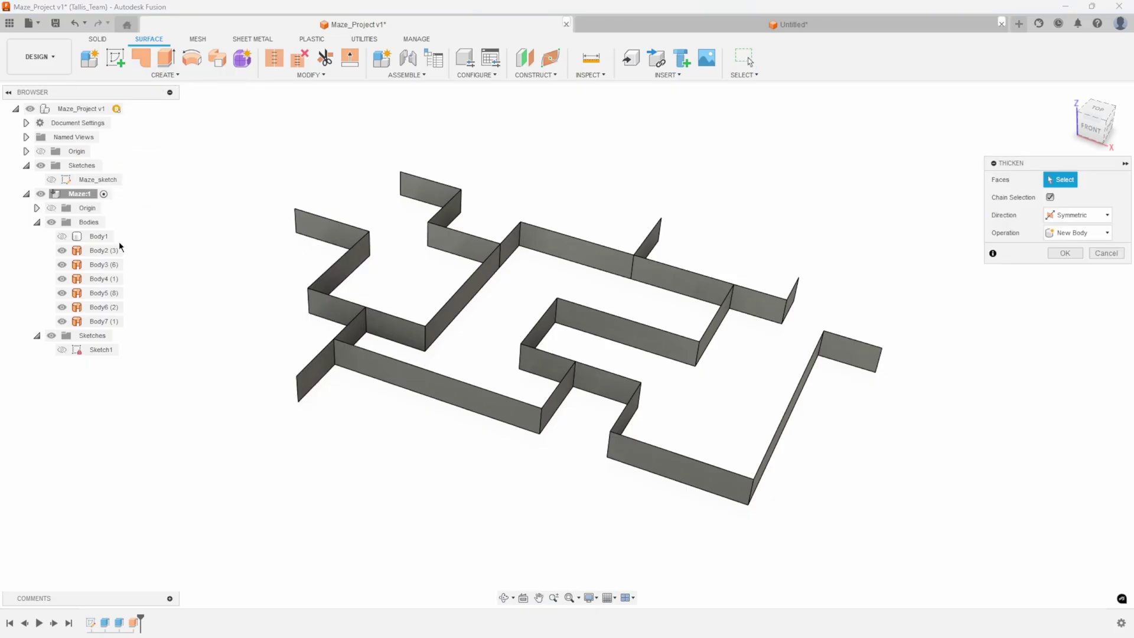
left_click(1045, 215)
left_click(1062, 229)
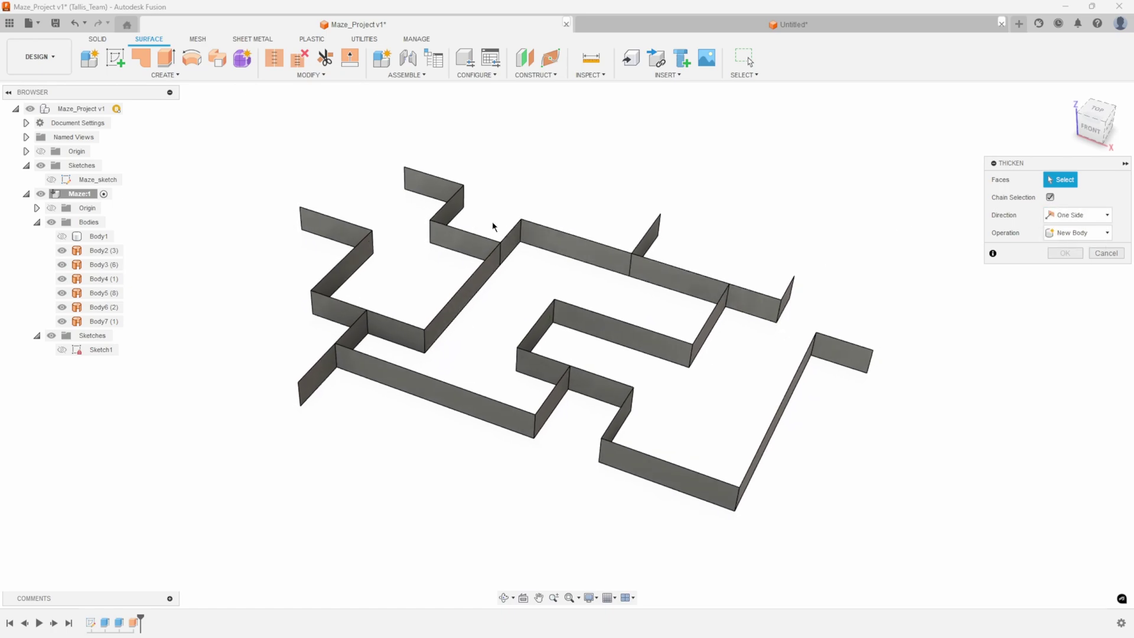
left_click(462, 200)
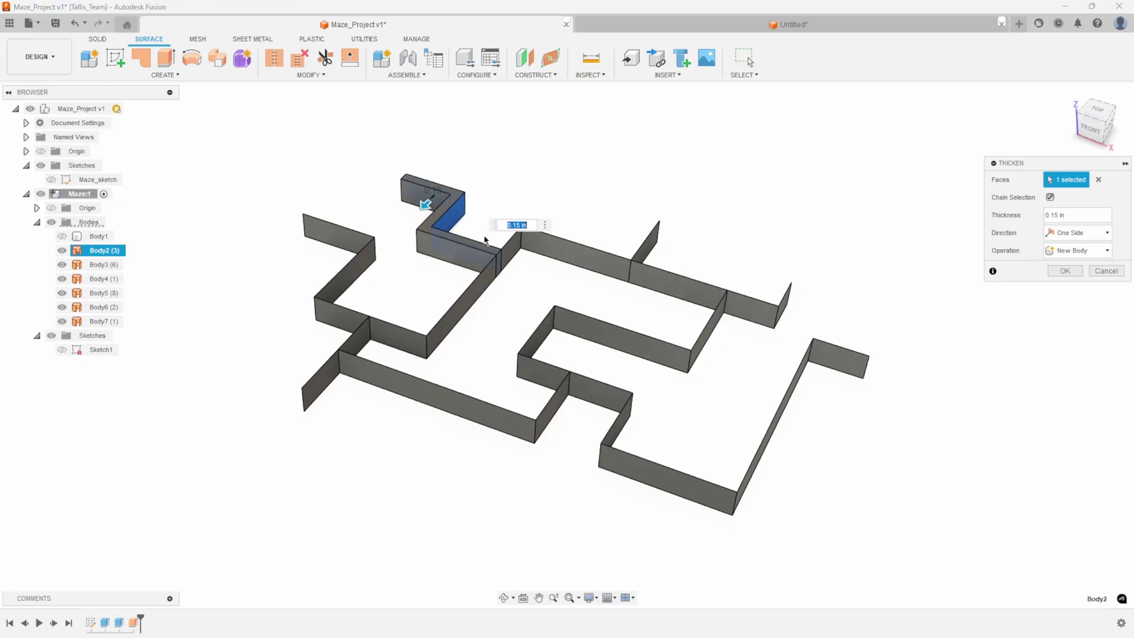
mouse_move(433, 238)
left_mouse_down()
mouse_move(413, 245)
mouse_move(428, 241)
left_mouse_up()
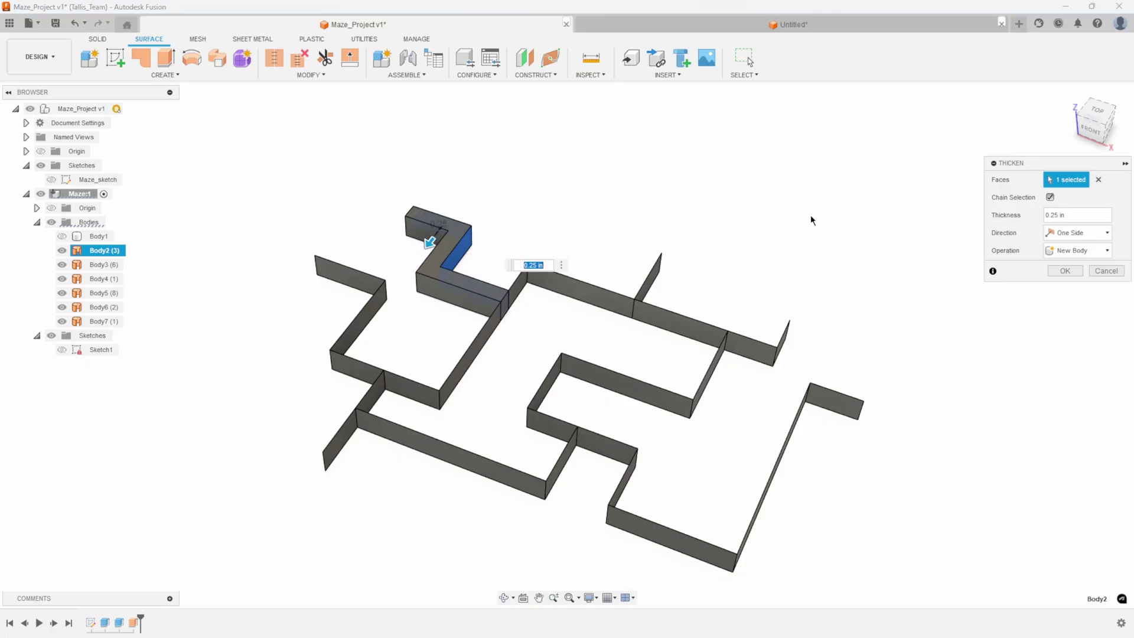
- Change the Thicken direction to Symmetric and set the thickness to 0.15 in
left_click(1063, 233)
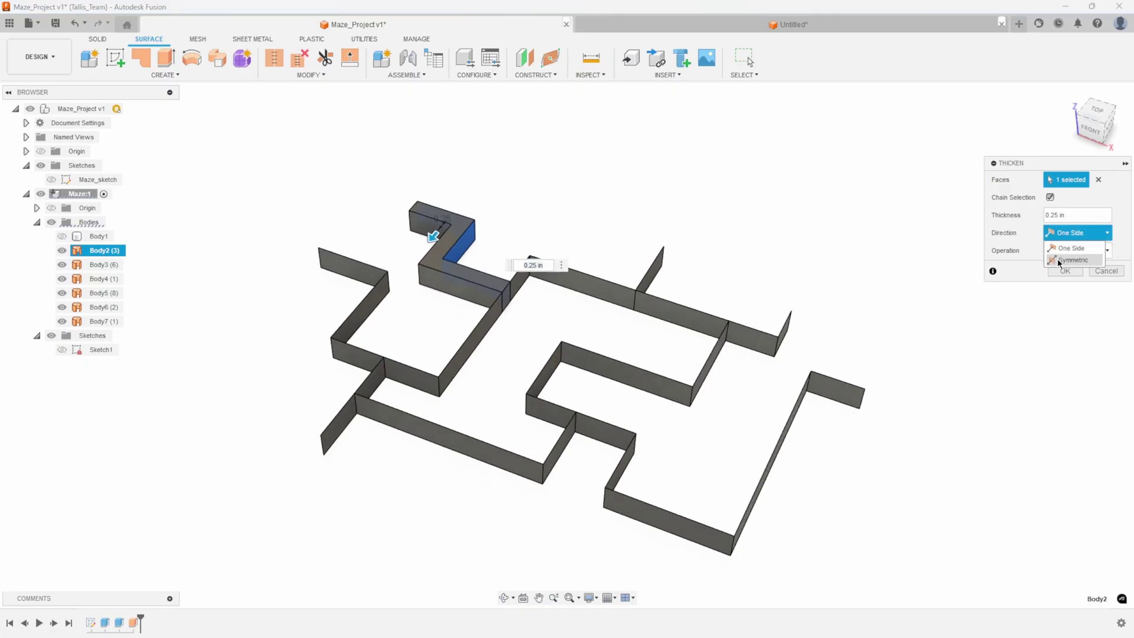
left_click(1066, 260)
left_click_drag(432, 235, 439, 229)
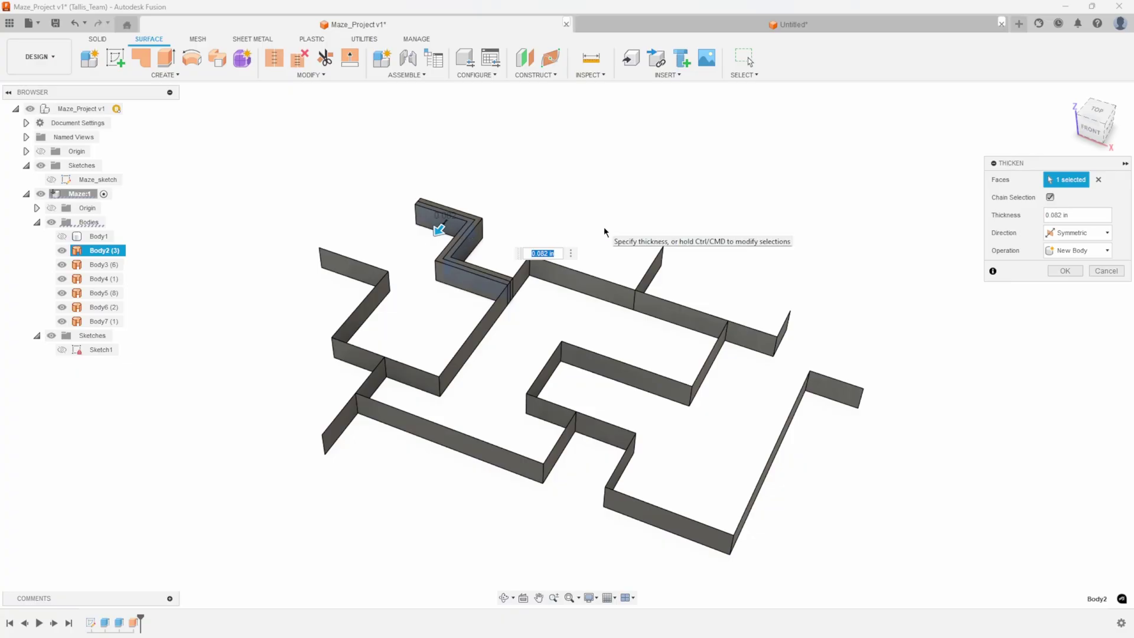
left_click(1067, 215)
key("BackSpace")
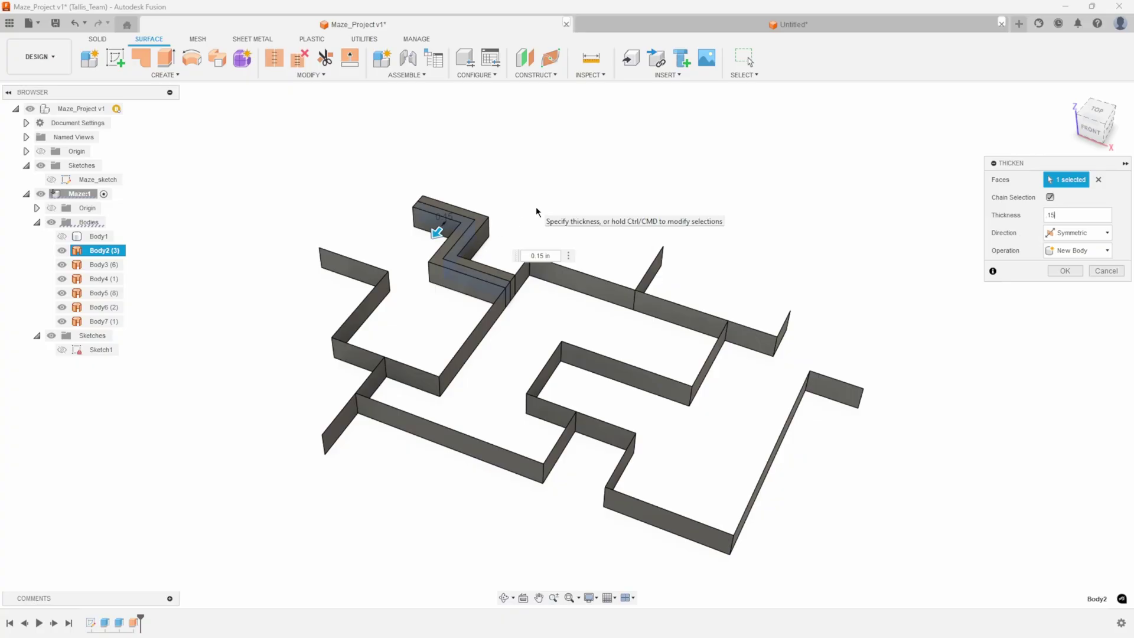
- Add all the remaining maze wall surfaces to the Thicken and create the result as a new body
left_click(567, 281, "ctrl")
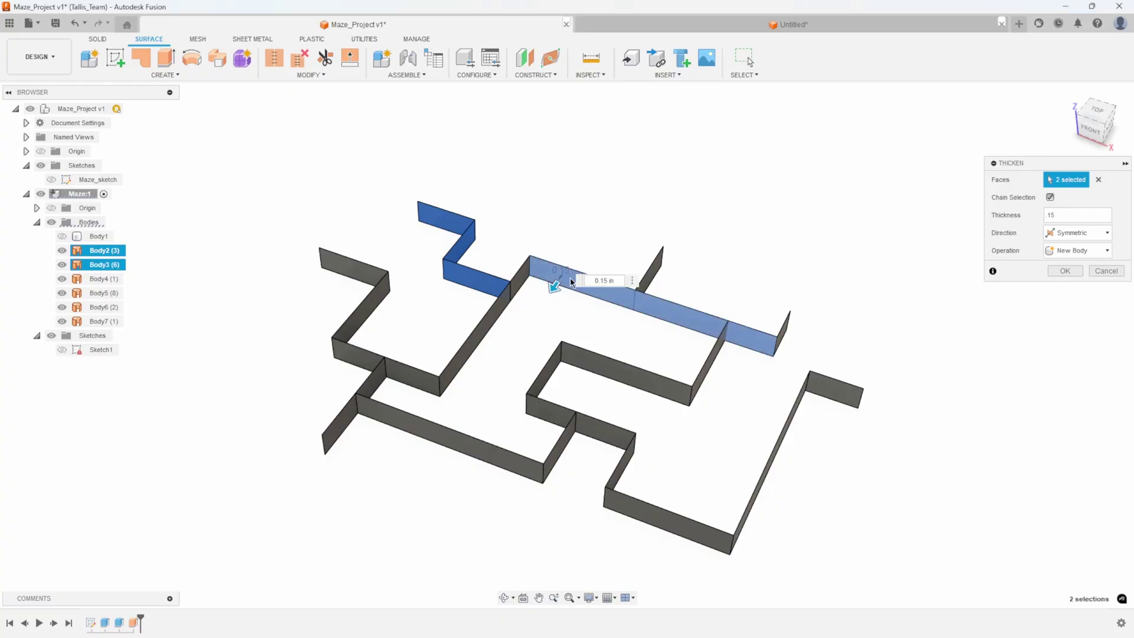
left_click(490, 325, "ctrl")
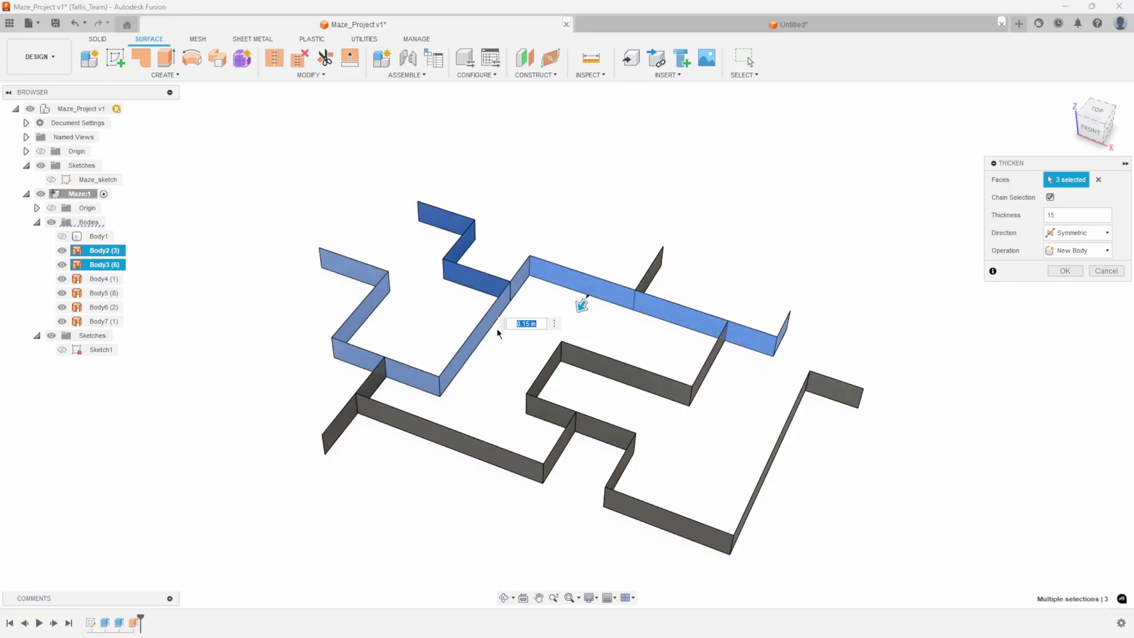
left_click(658, 267, "ctrl")
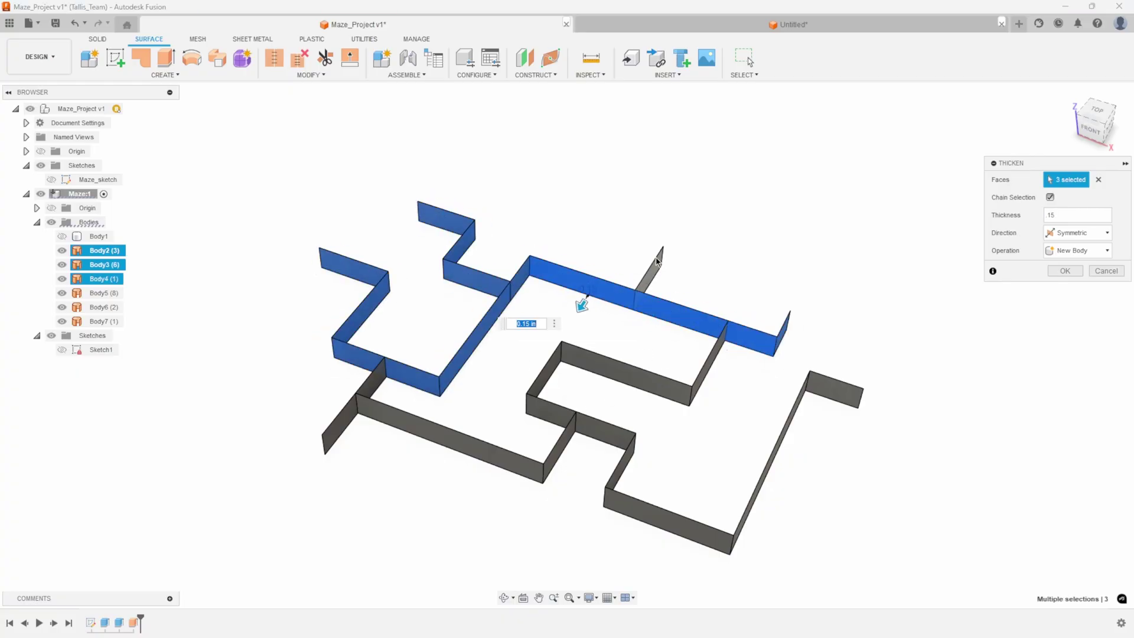
left_click(703, 378, "ctrl")
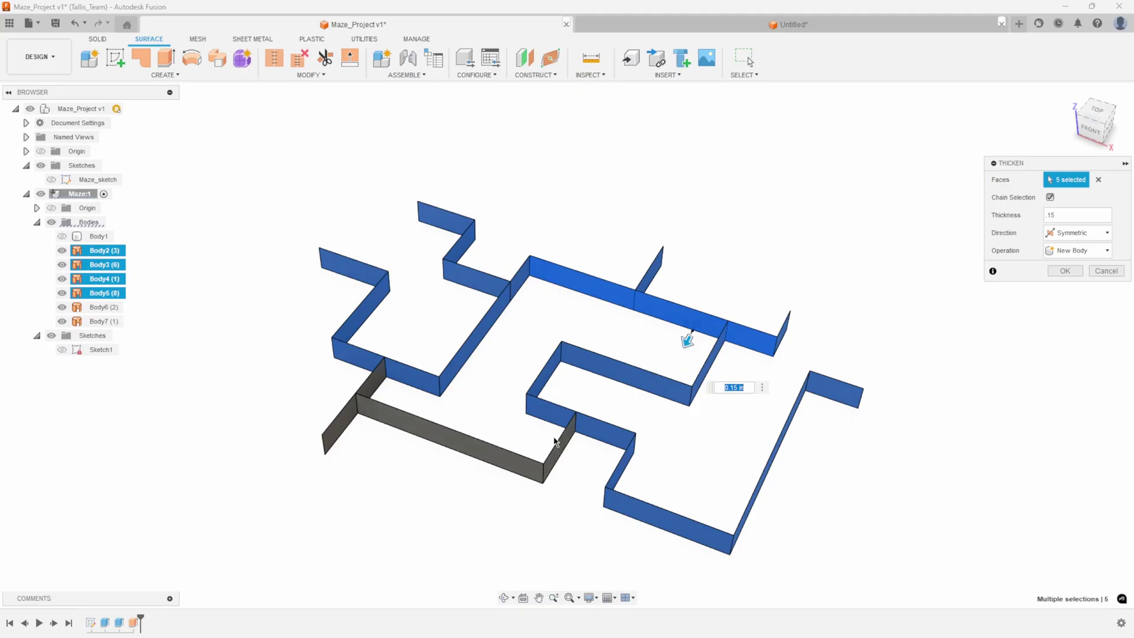
left_click(390, 408, "ctrl")
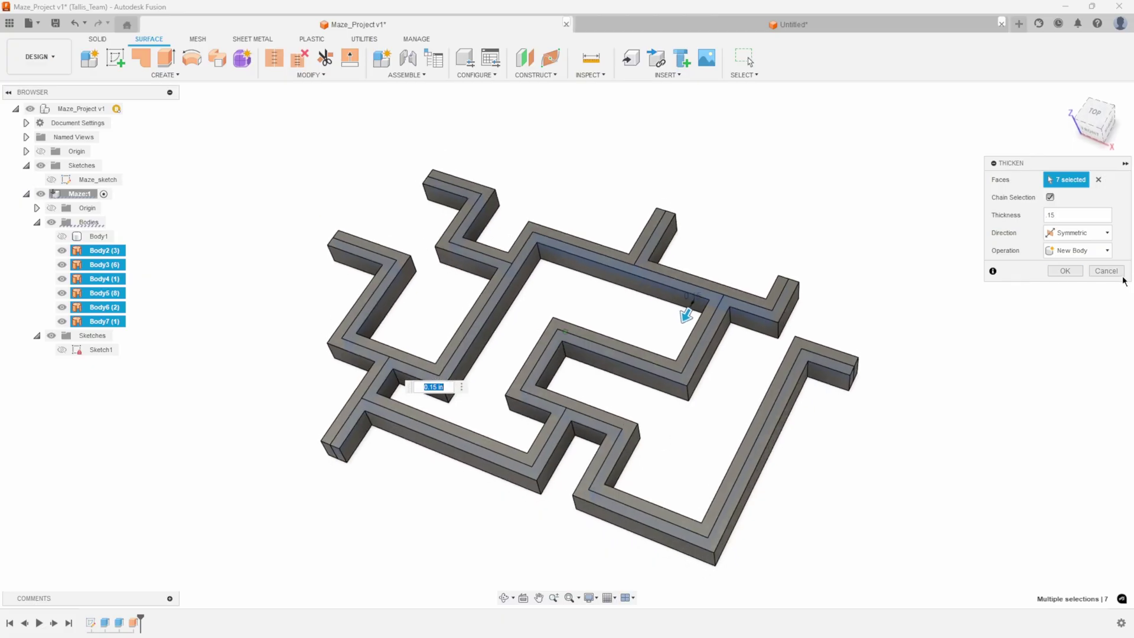
left_click(1064, 271)
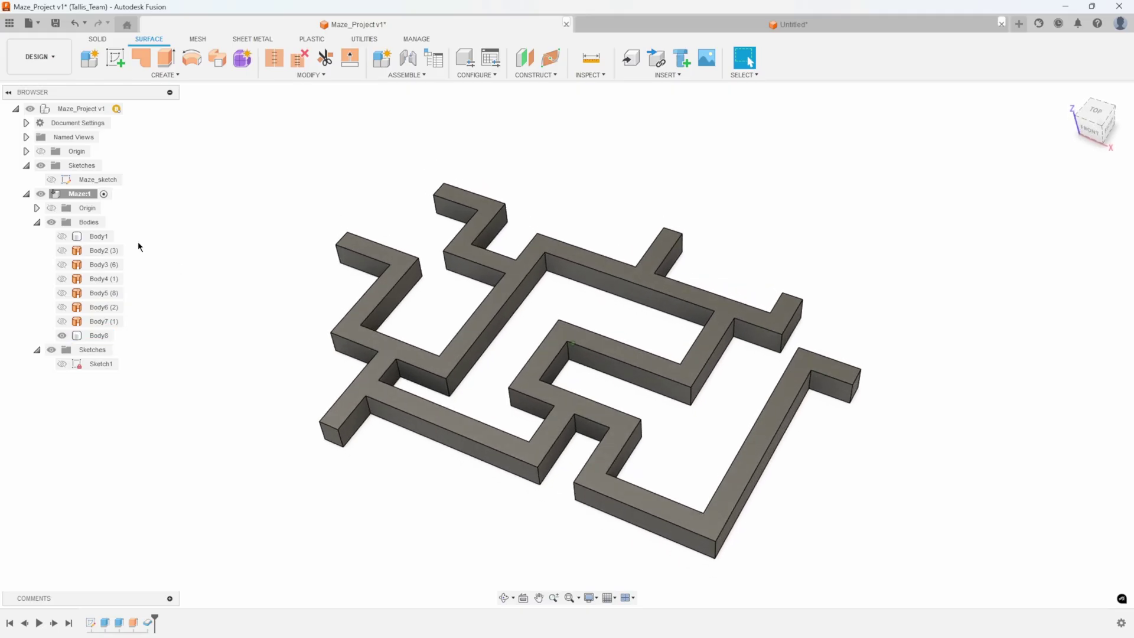
- Show the wooden base Body1 and cut the thickened maze body out of it with Combine
left_click(62, 236)
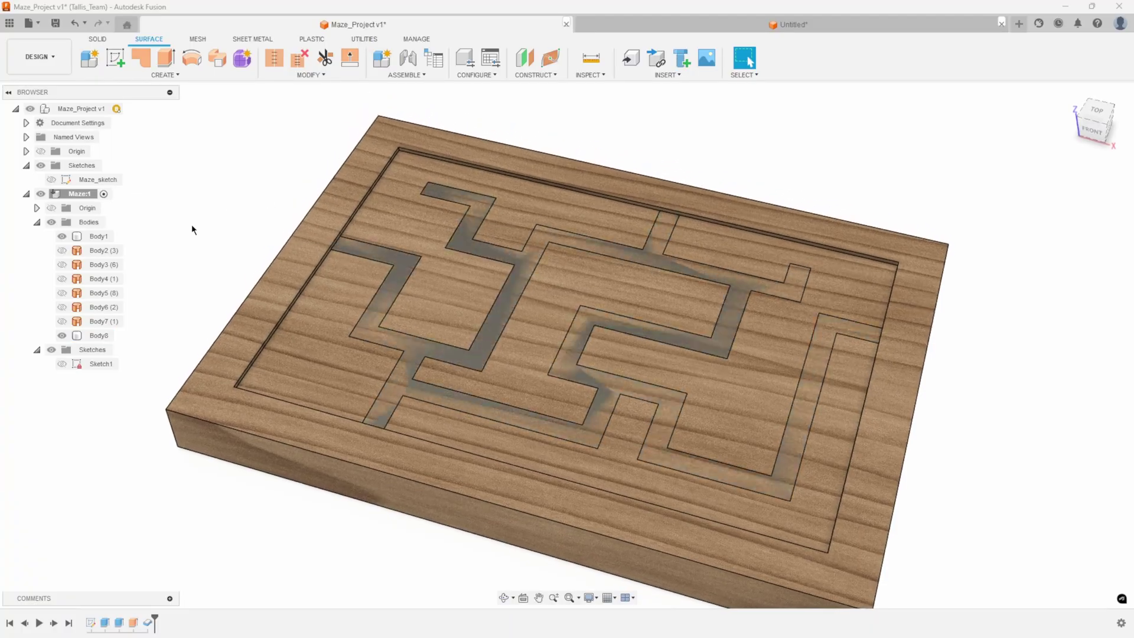
left_click(98, 39)
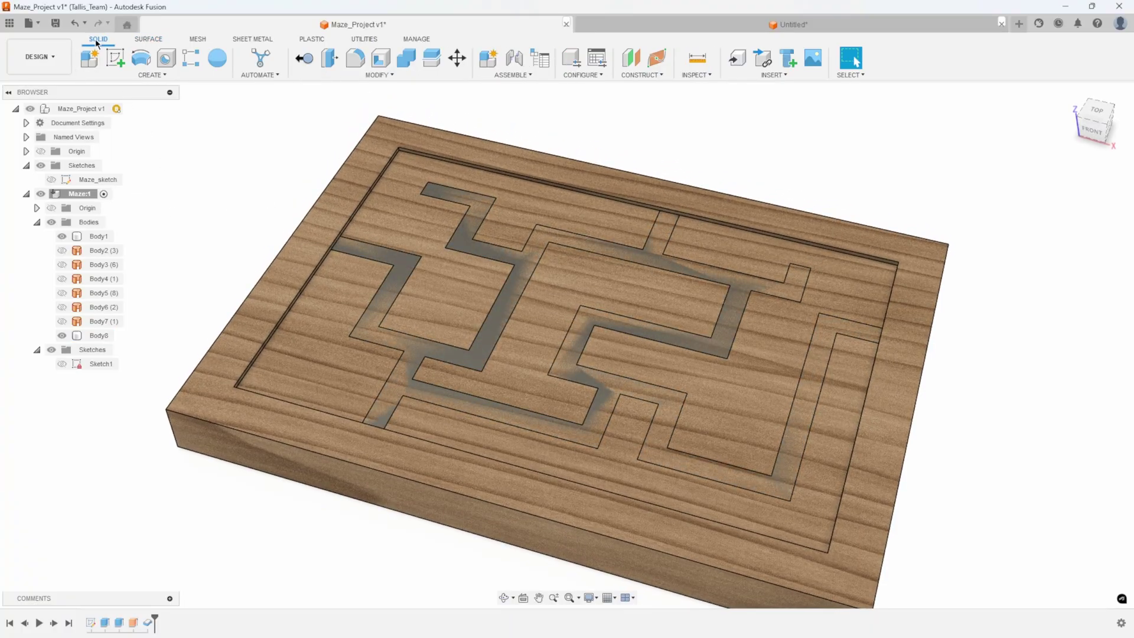
left_click(406, 57)
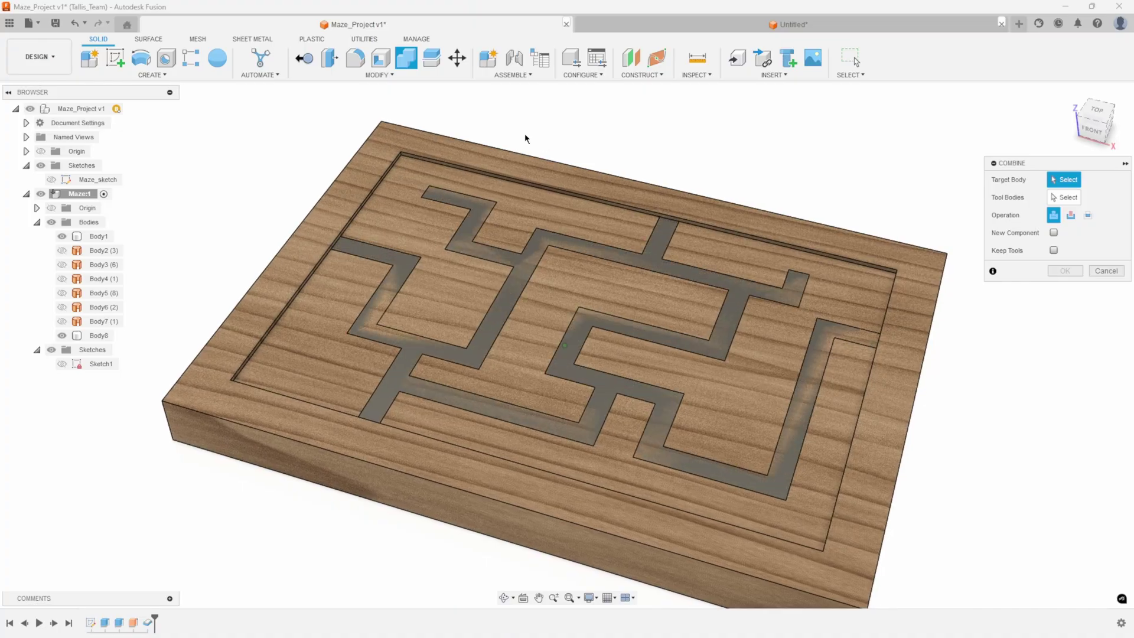
left_click(522, 165)
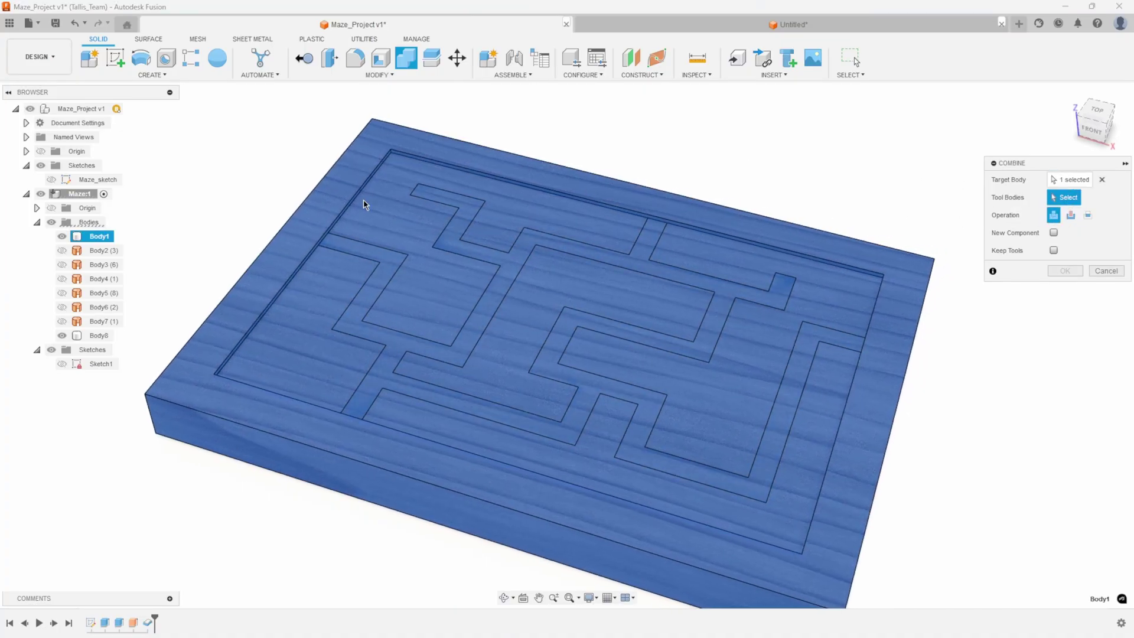
left_click(98, 336)
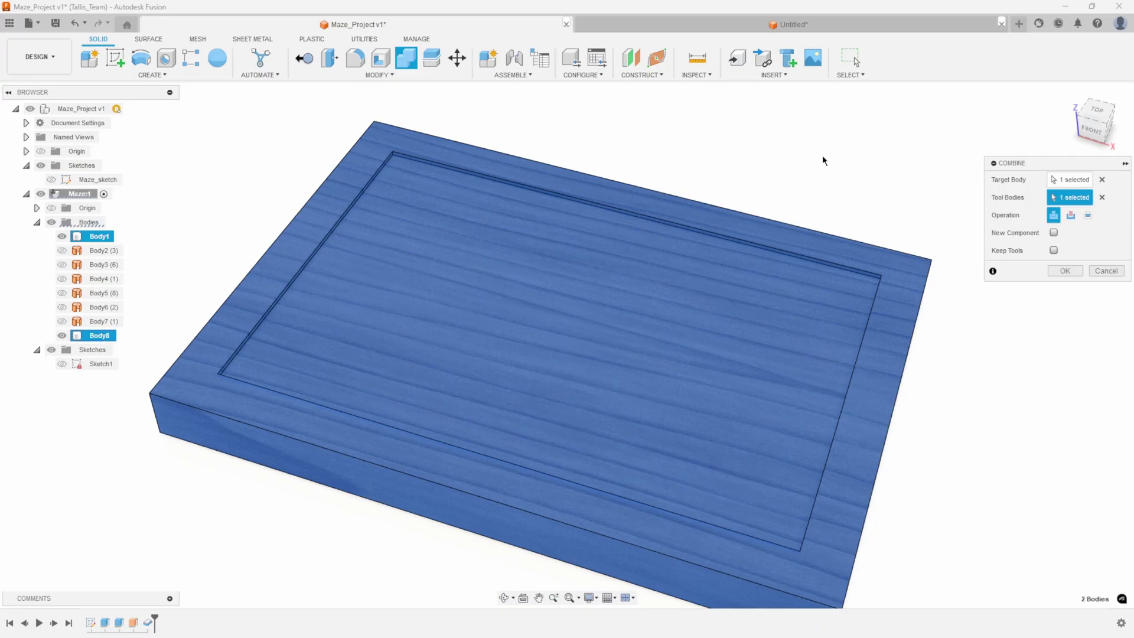
left_click(1071, 216)
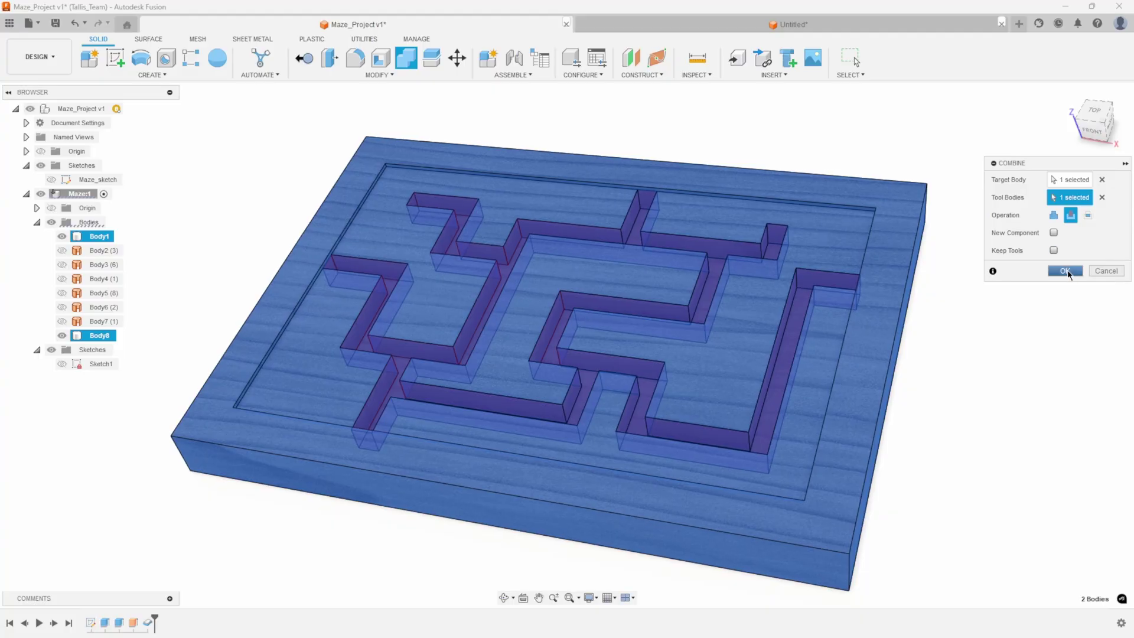
left_click(1064, 271)
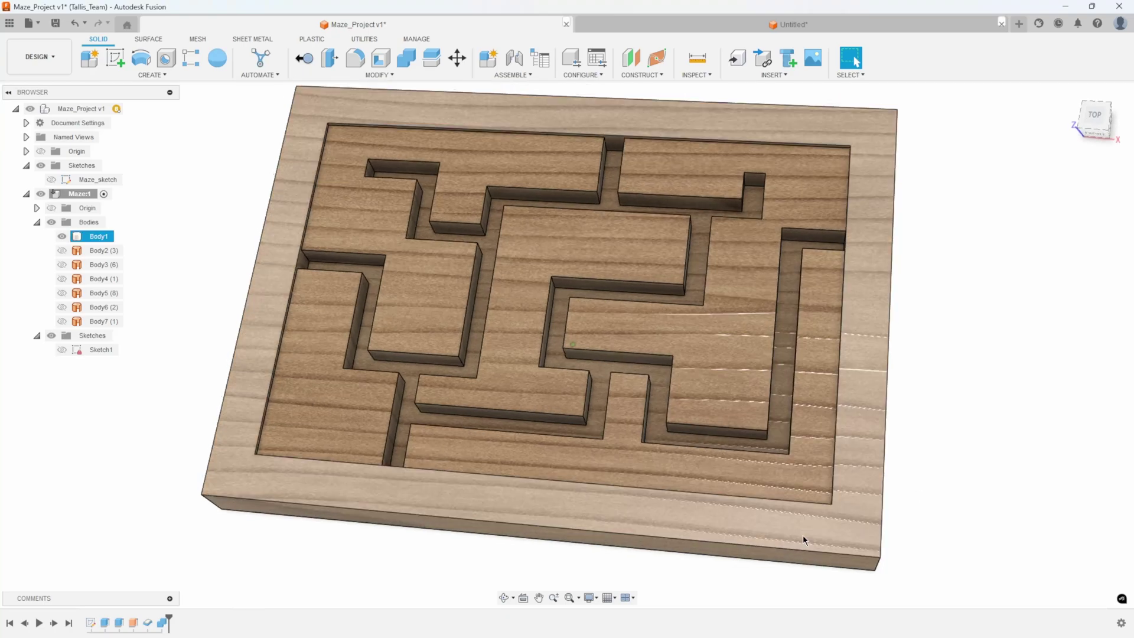
left_click(154, 442)
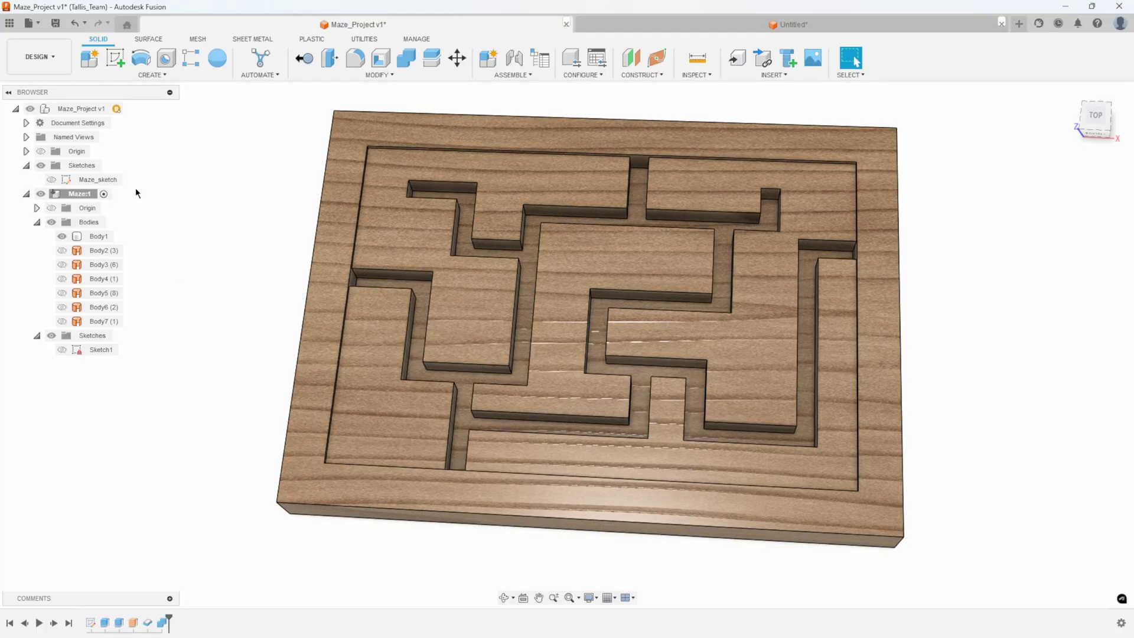
- Show Maze_sketch and move the lower horizontal line of the left-hand wall toward the back of the board
left_click(52, 180)
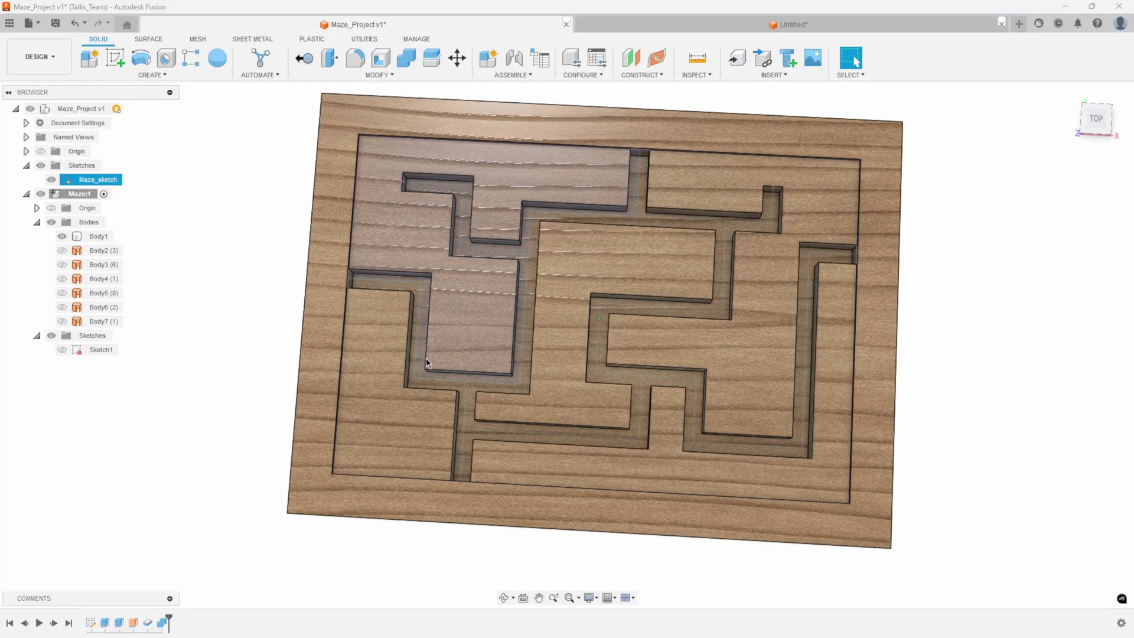
left_click(505, 383)
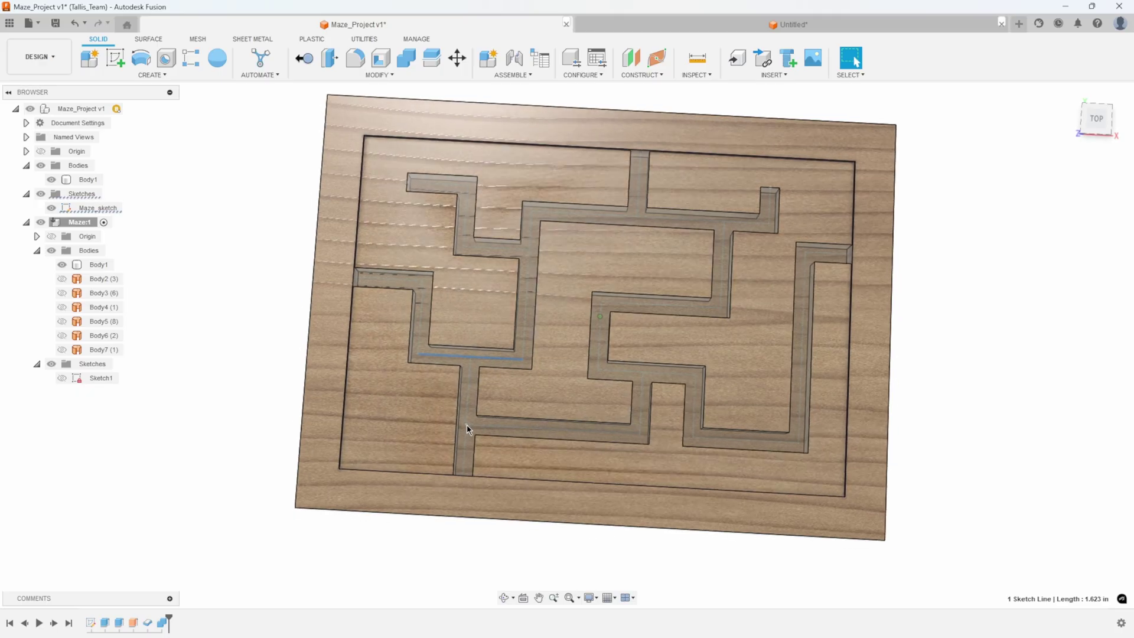
- Try to shift the front-left crosswise wall line of Maze_sketch toward the board's left edge, and undo it
left_click(463, 404)
left_click_drag(463, 403, 452, 398)
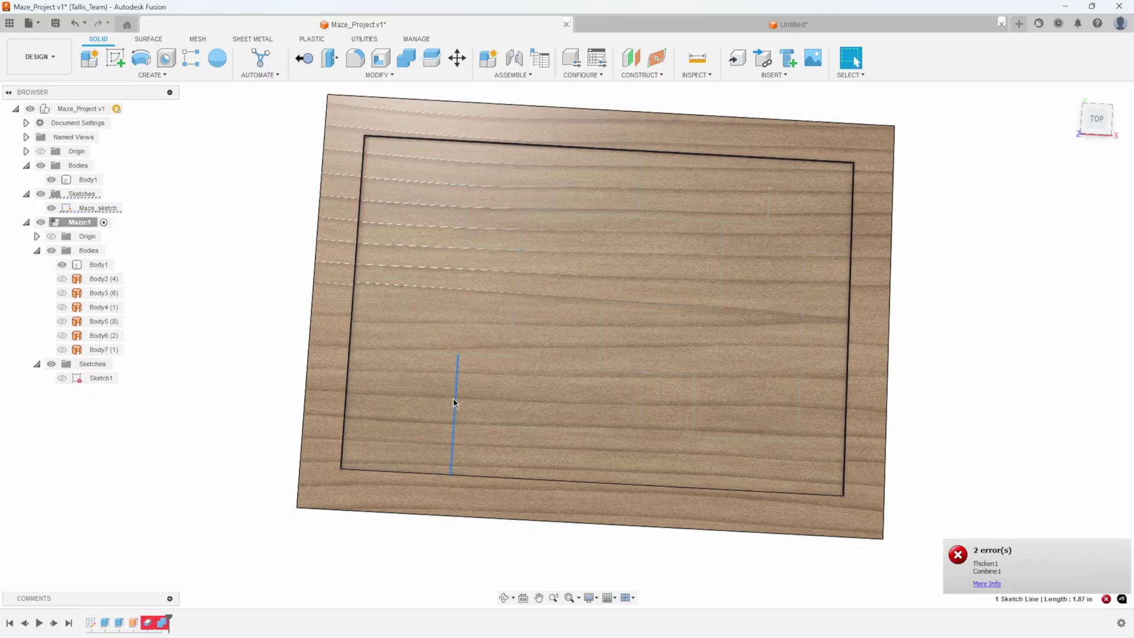
key("ctrl+z")
- Move the lower horizontal line of the back-left zigzag toward the back edge and extend its free end toward the left edge
mouse_move(515, 365)
middle_mouse_down("shift")
mouse_move(527, 360)
mouse_move(519, 350)
mouse_move(458, 285)
mouse_move(256, 348)
mouse_move(370, 400)
mouse_move(290, 275)
mouse_move(413, 228)
mouse_move(524, 261)
mouse_move(471, 256)
mouse_move(425, 206)
middle_mouse_up("shift")
left_click(514, 261)
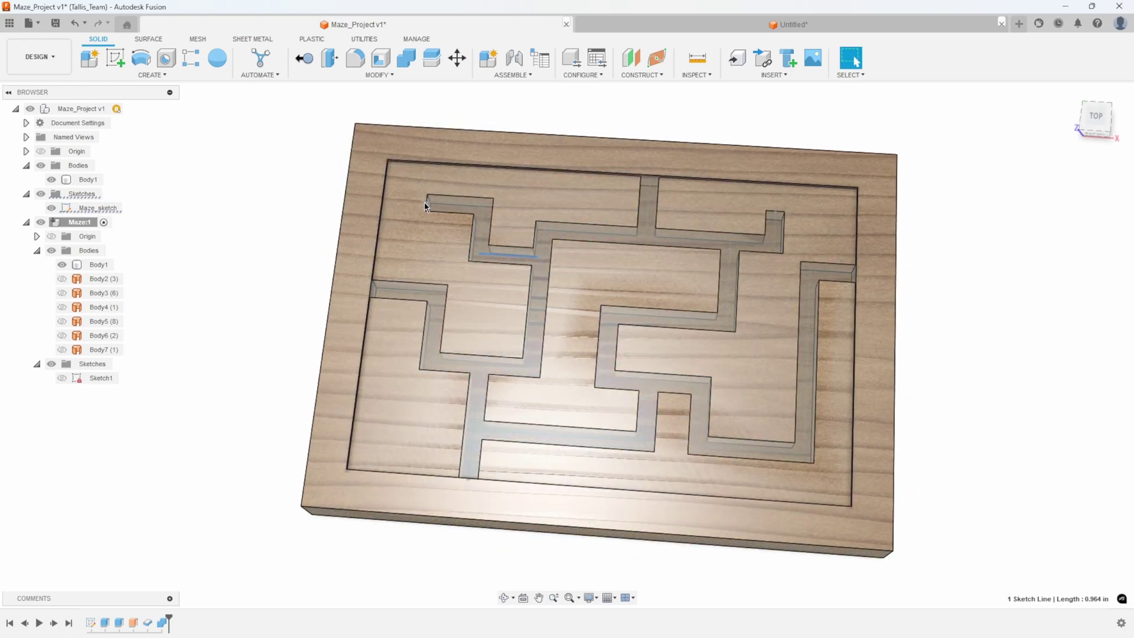
left_click_drag(423, 203, 411, 202)
mouse_move(703, 267)
middle_mouse_down("shift")
mouse_move(586, 246)
mouse_move(765, 224)
mouse_move(583, 335)
middle_mouse_up("shift")
- Move the two short crosswise wall lines near the front centre of Maze_sketch slightly toward the board's right edge
left_click(632, 406)
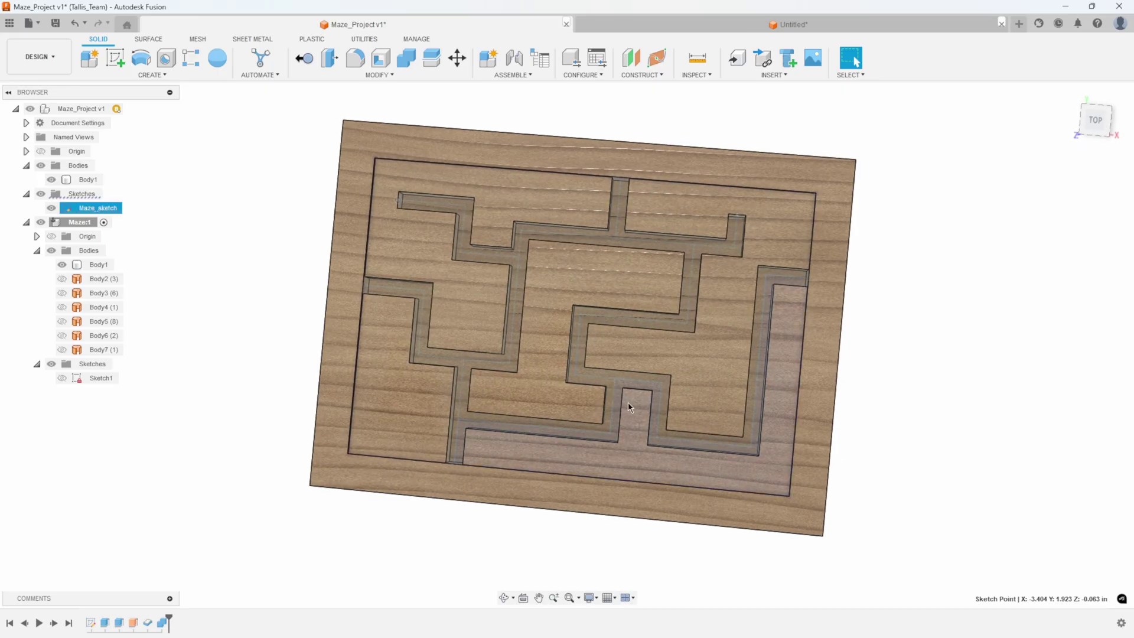
left_click(667, 407)
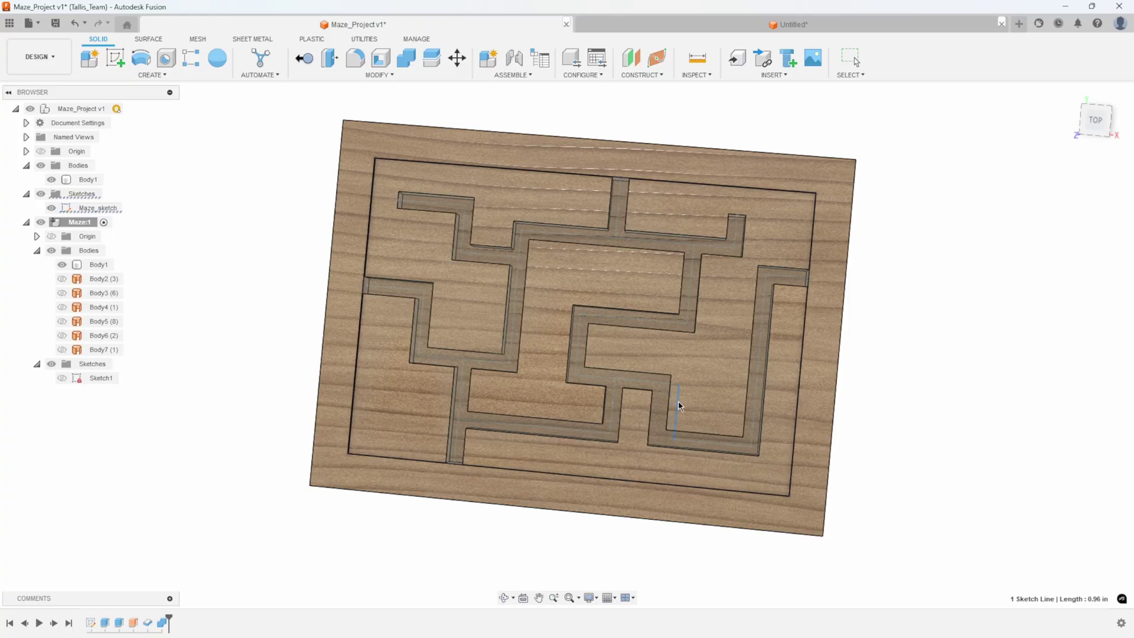
left_click_drag(678, 402, 679, 401)
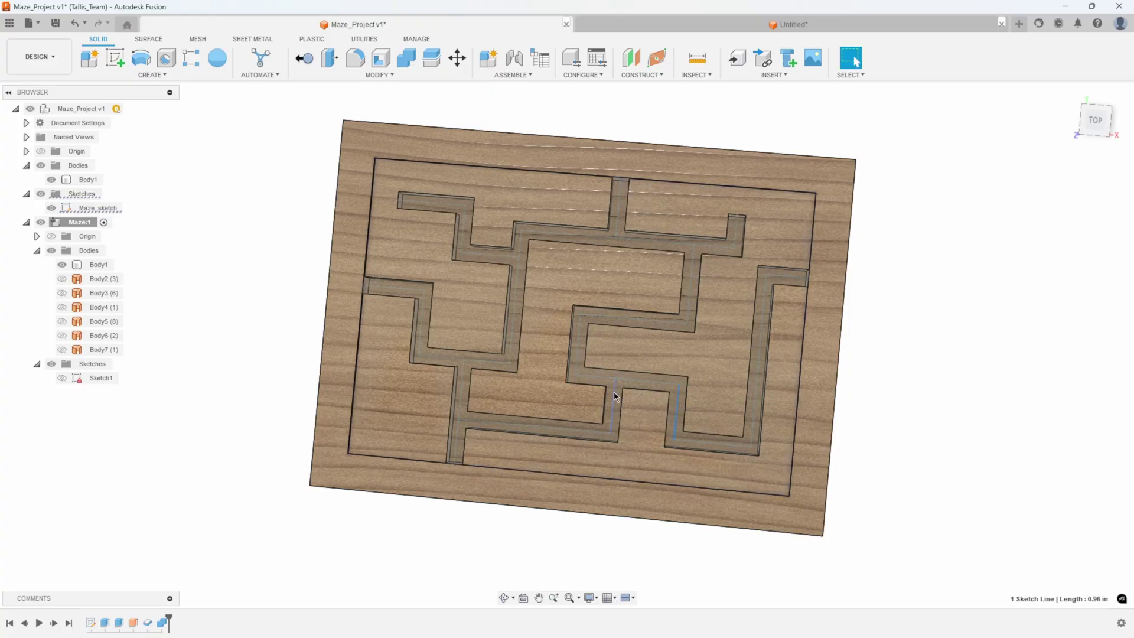
left_click_drag(621, 391, 622, 392)
left_click(899, 398)
mouse_move(899, 399)
middle_mouse_down("shift")
mouse_move(933, 370)
mouse_move(579, 516)
middle_mouse_up("shift")
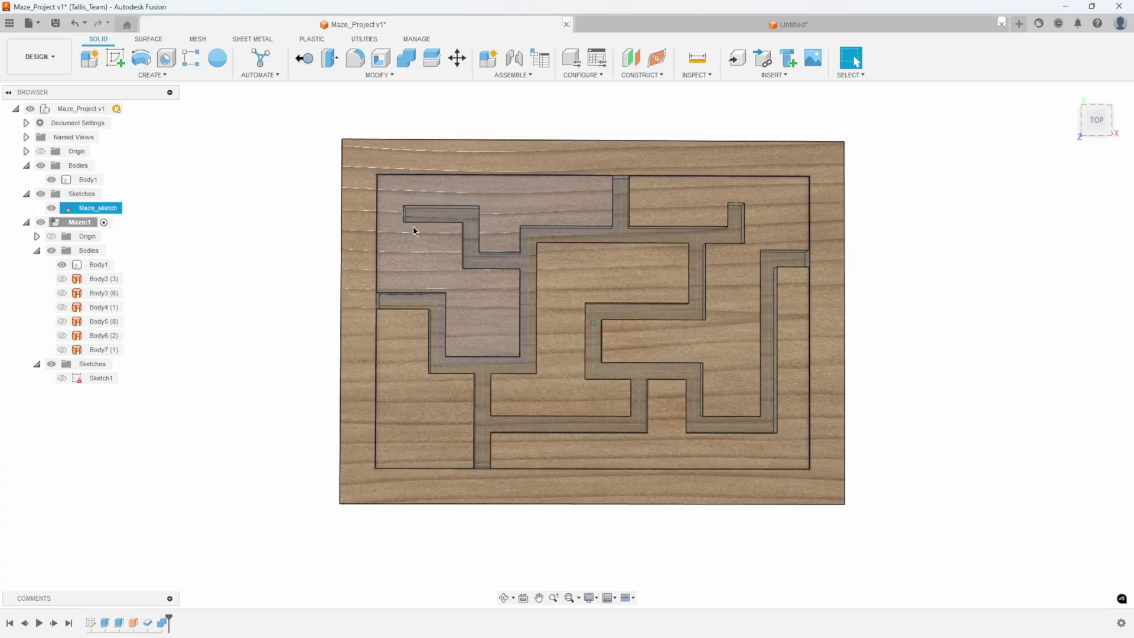
- Hide Maze_sketch so only the maze board is displayed
left_click(430, 205)
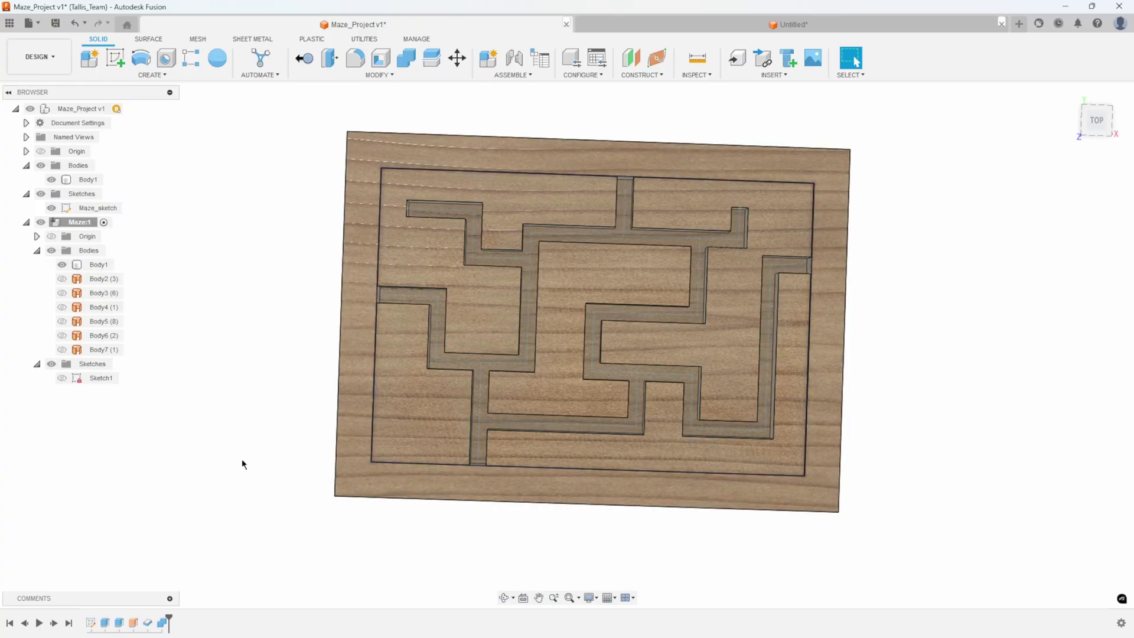
middle_click_drag(210, 474, 196, 476, "shift")
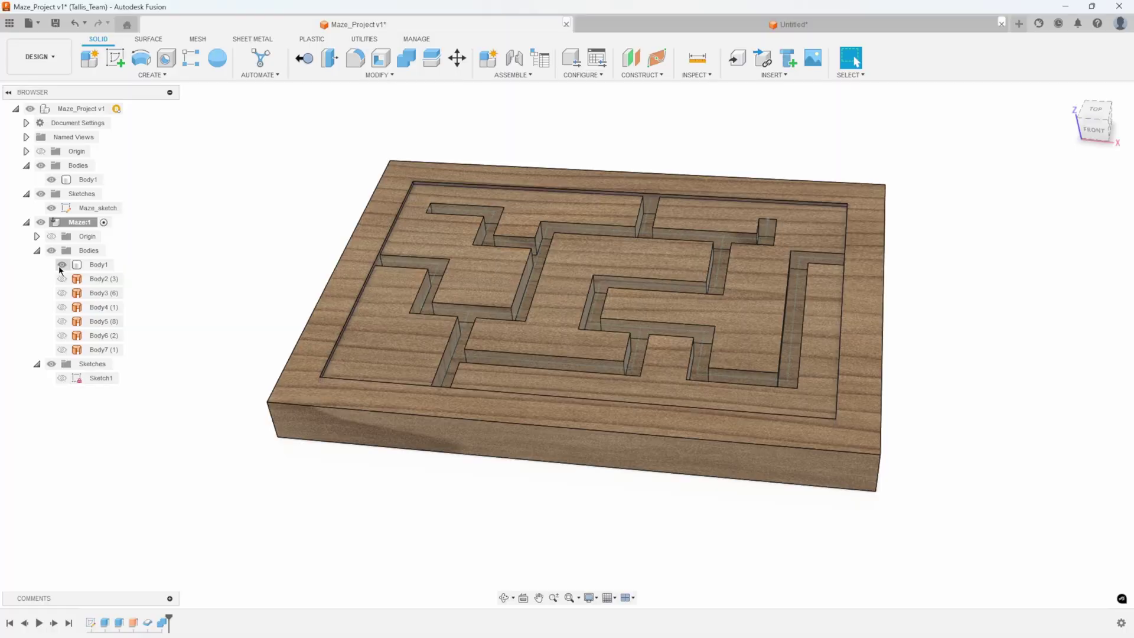
left_click(50, 208)
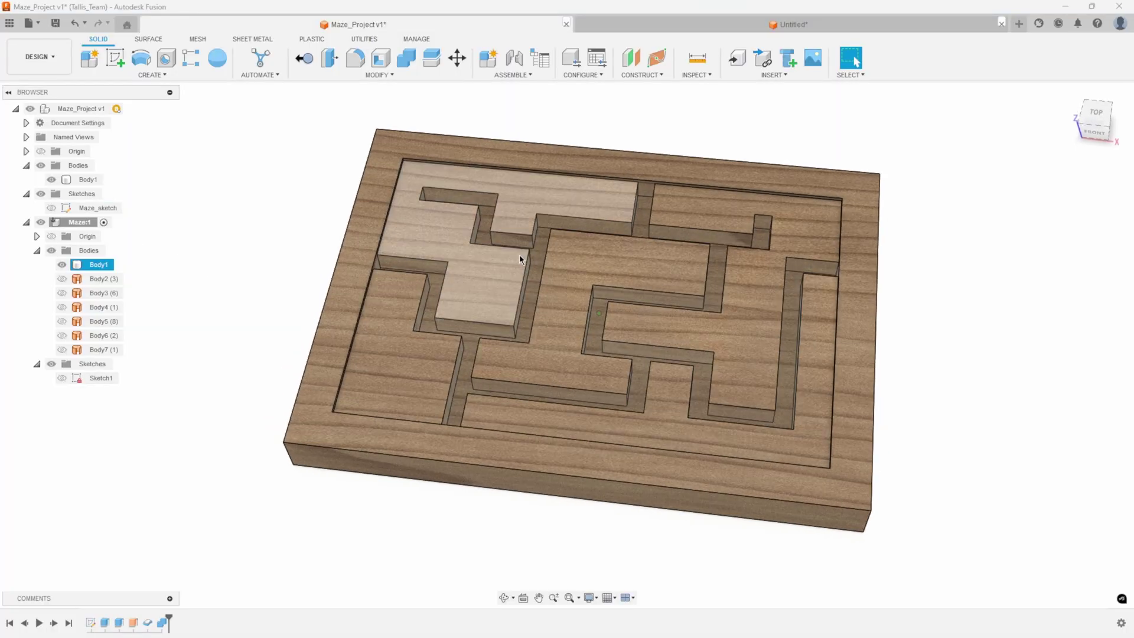
- Collapse the top-level Sketches folder and hide the top-level Body1, leaving the Maze component's body displayed
scroll(631, 236, "up", 5)
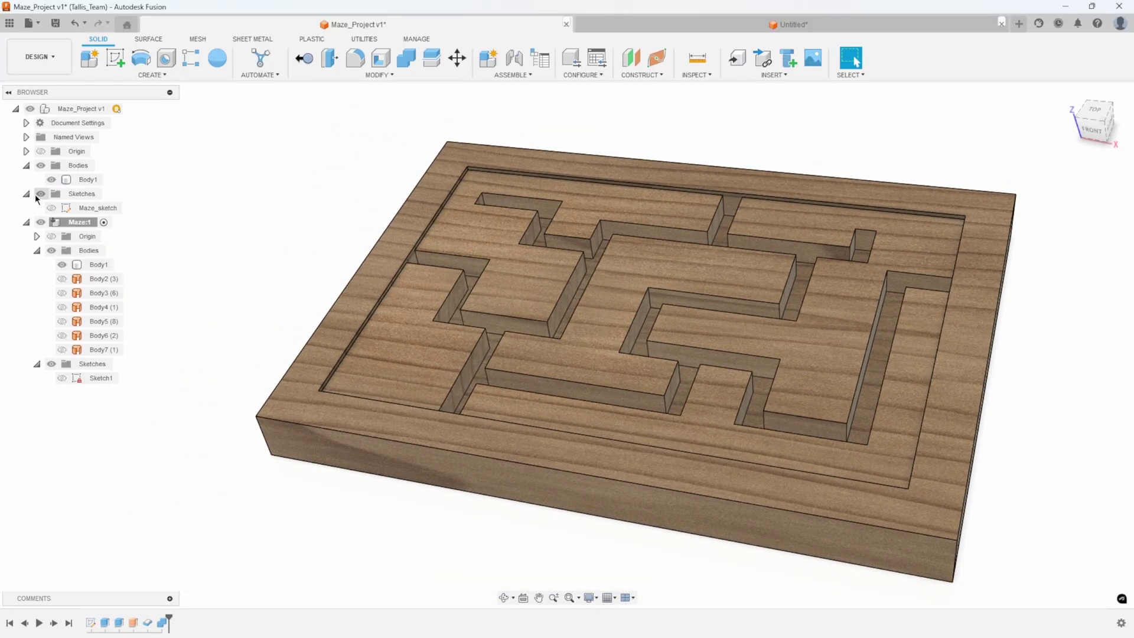
left_click(27, 194)
left_click(52, 180)
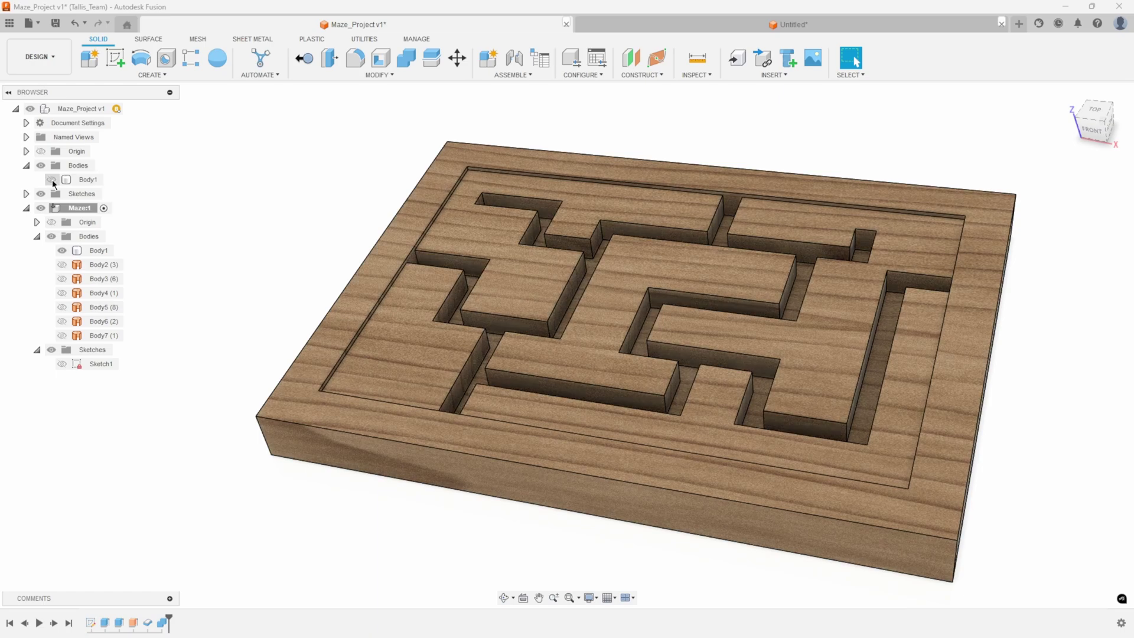
- Try a Rule Fillet with the All Edges rule on the maze board's Combine1 feature
scroll(291, 241, "up", 5)
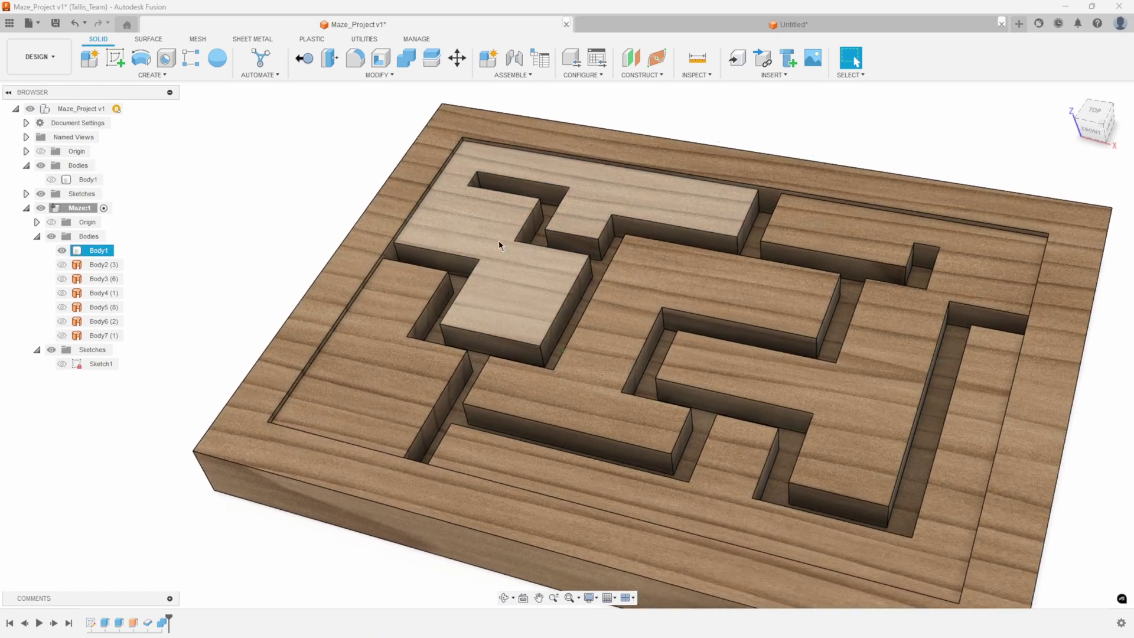
scroll(596, 250, "up", 2)
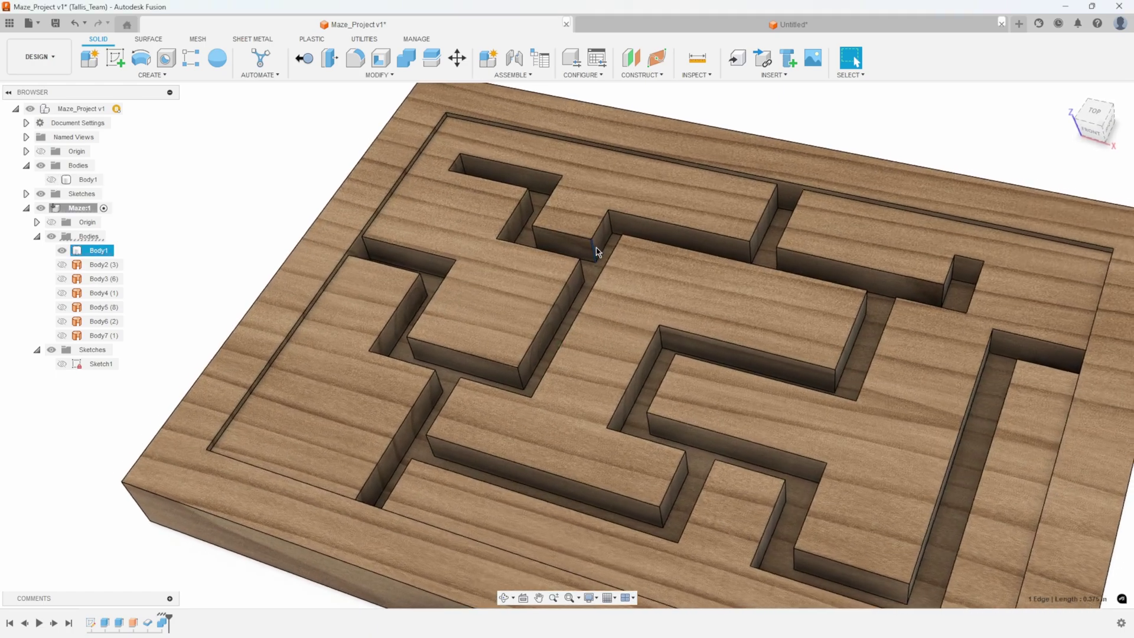
scroll(596, 252, "up", 2)
scroll(531, 251, "down", 4)
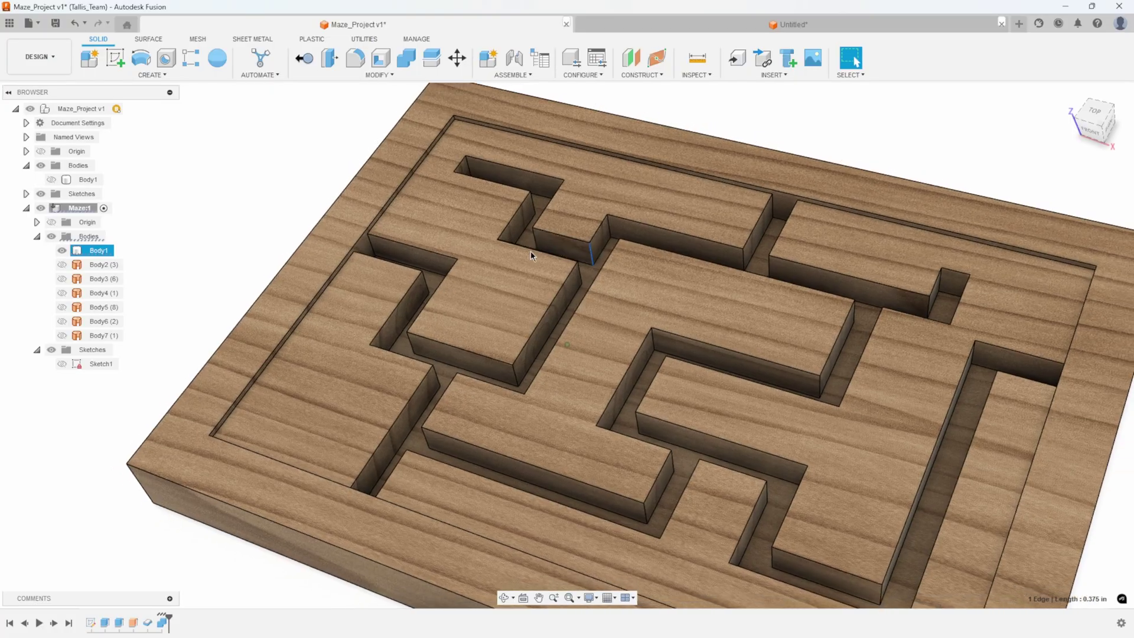
scroll(294, 246, "down", 2)
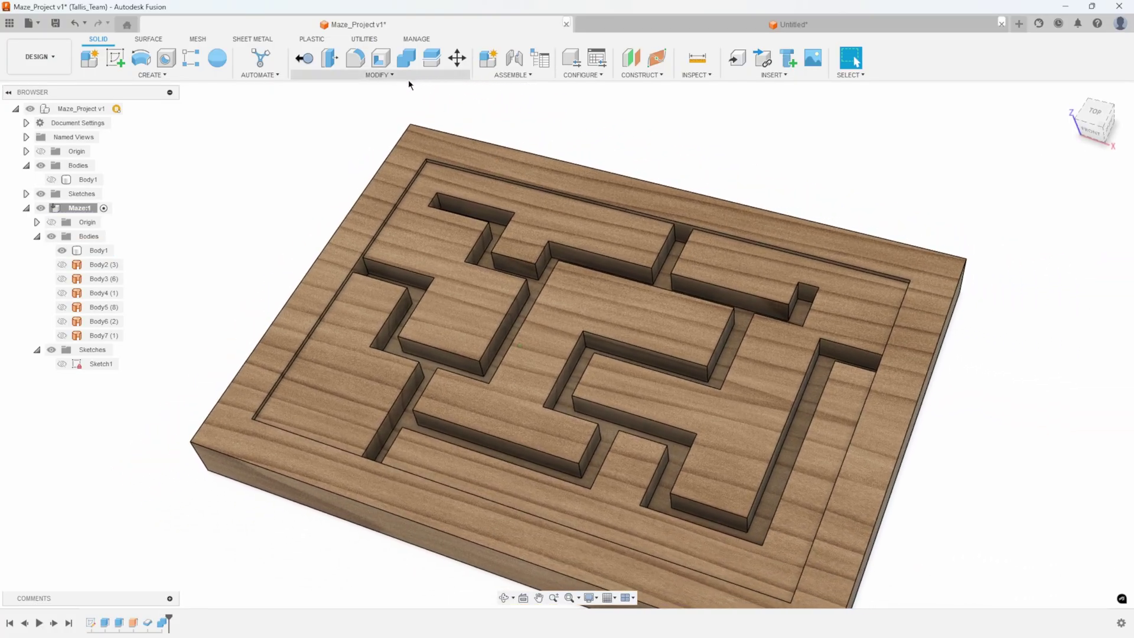
left_click(356, 59)
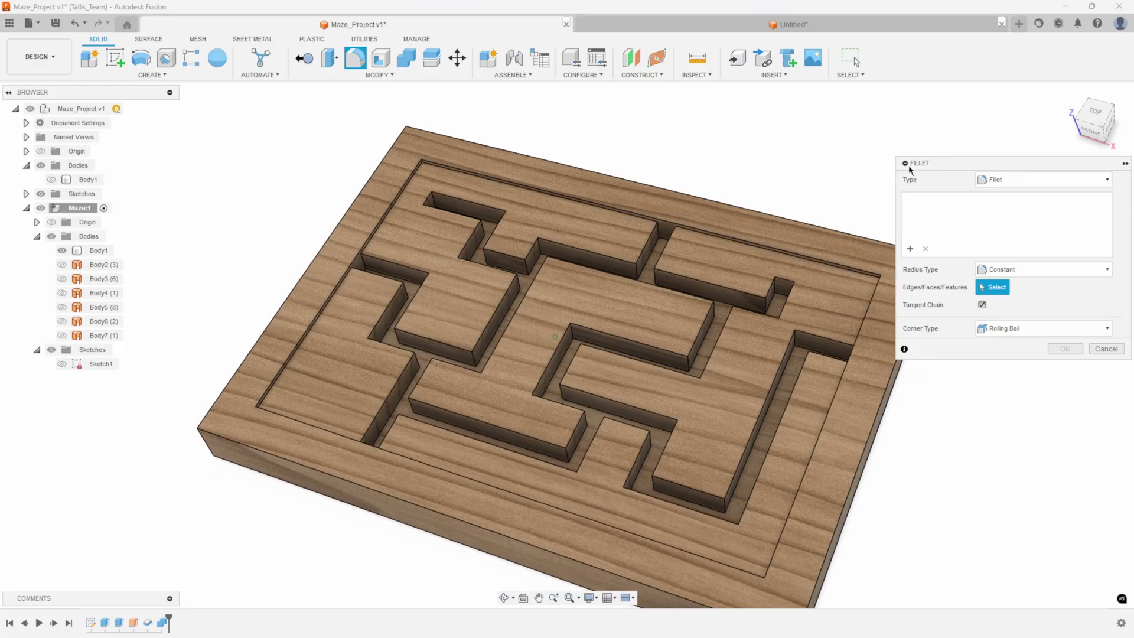
left_click(1001, 180)
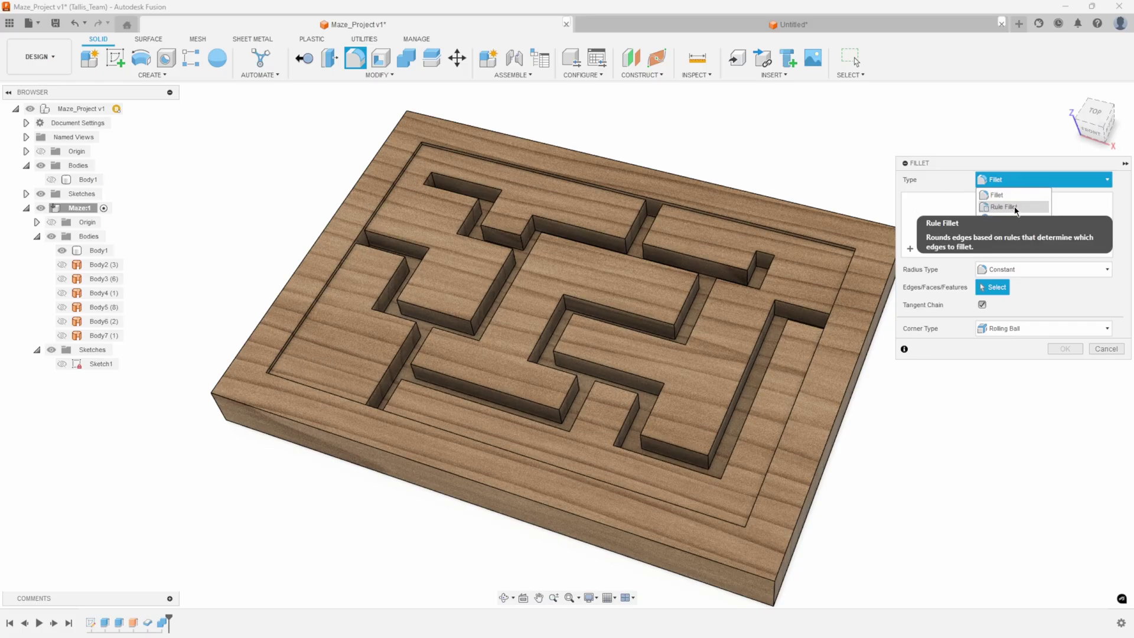
left_click(1004, 206)
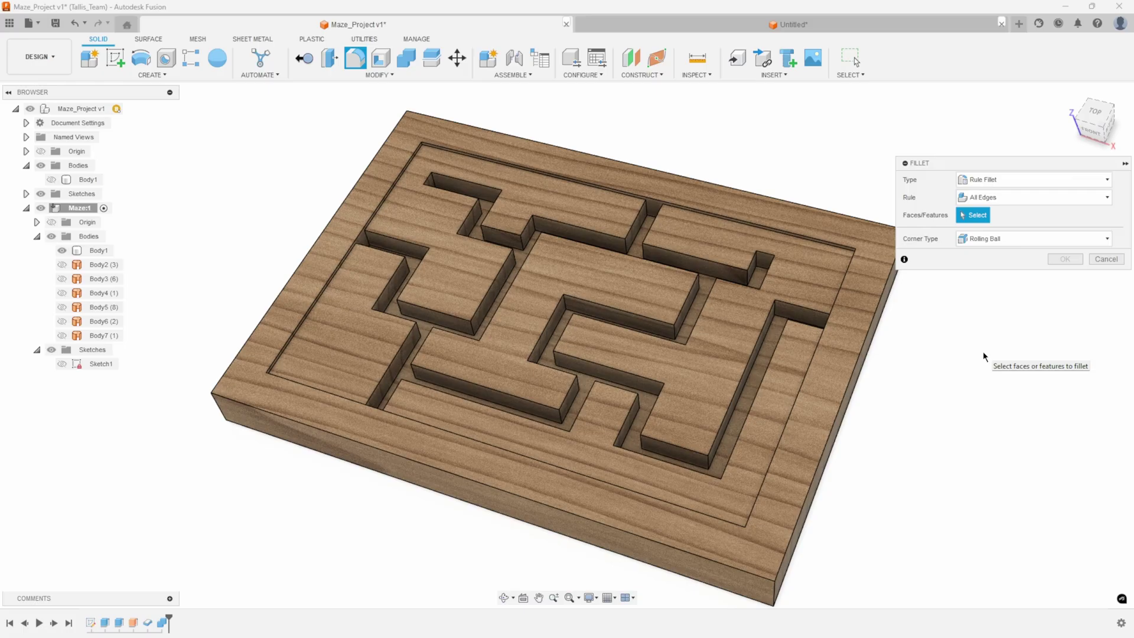
middle_click_drag(982, 352, 957, 310, "shift")
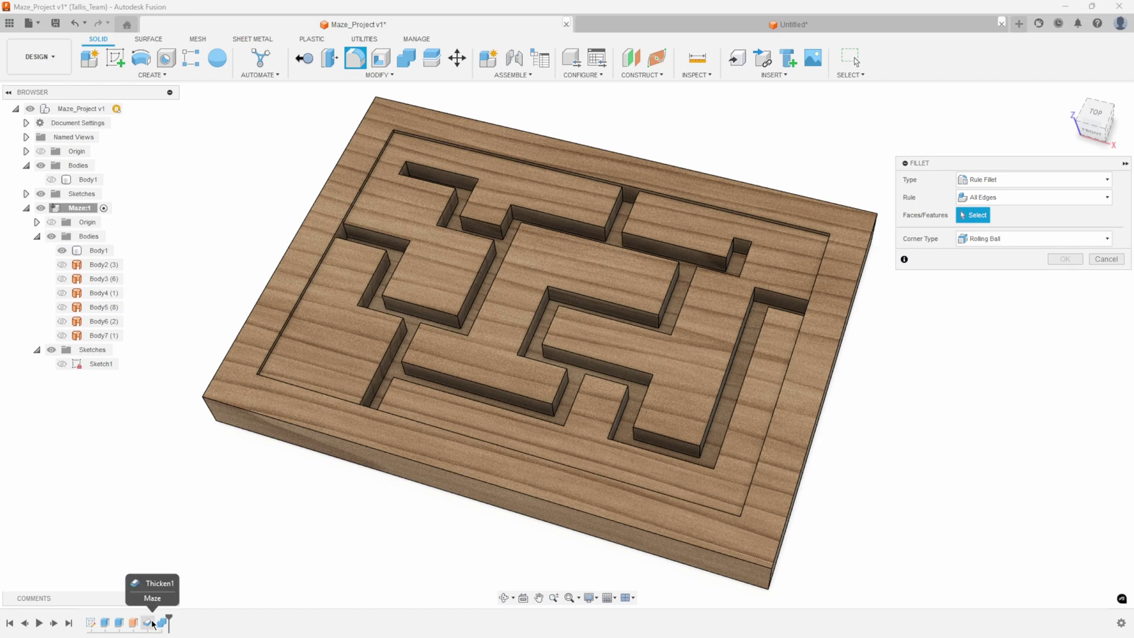
left_click(599, 177)
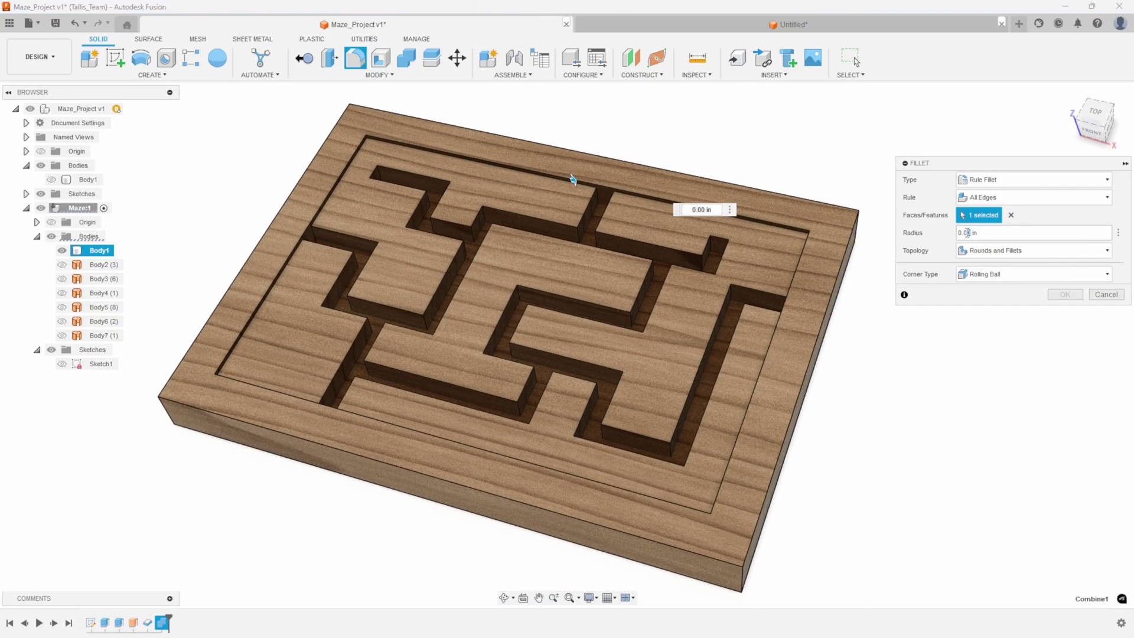
- Try rule fillet radii of 0.02 in, 0.05 in and 0.03 in on the maze channel edges
type("2")
scroll(809, 236, "up", 5)
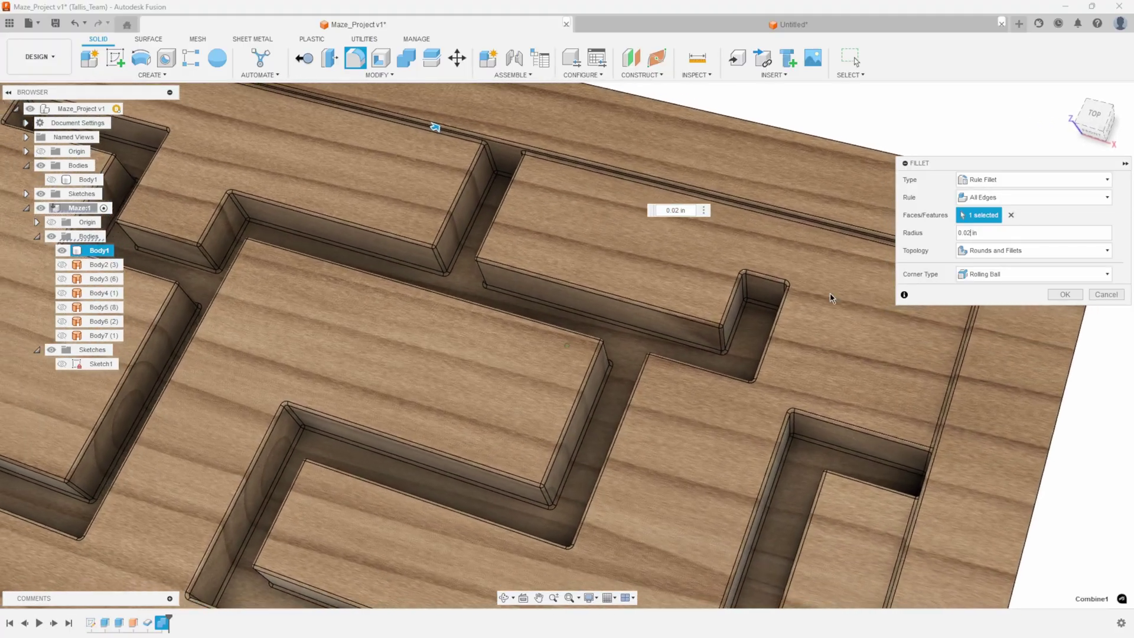
type("5")
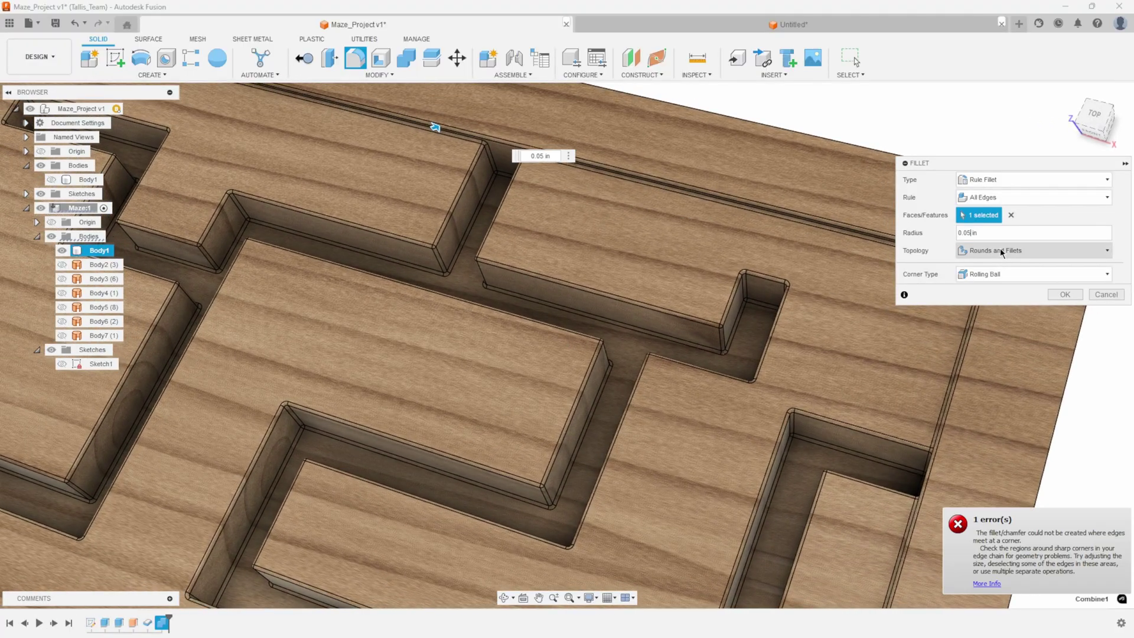
key("BackSpace")
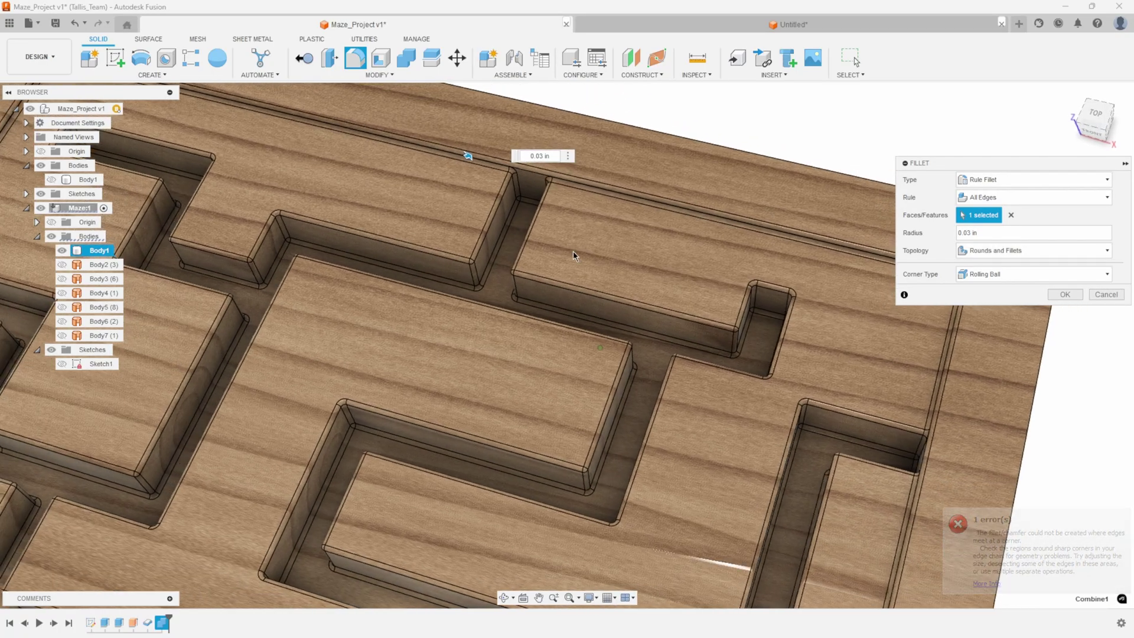
middle_click_drag(573, 251, 537, 304, "shift")
middle_click_drag(649, 336, 743, 388, "shift")
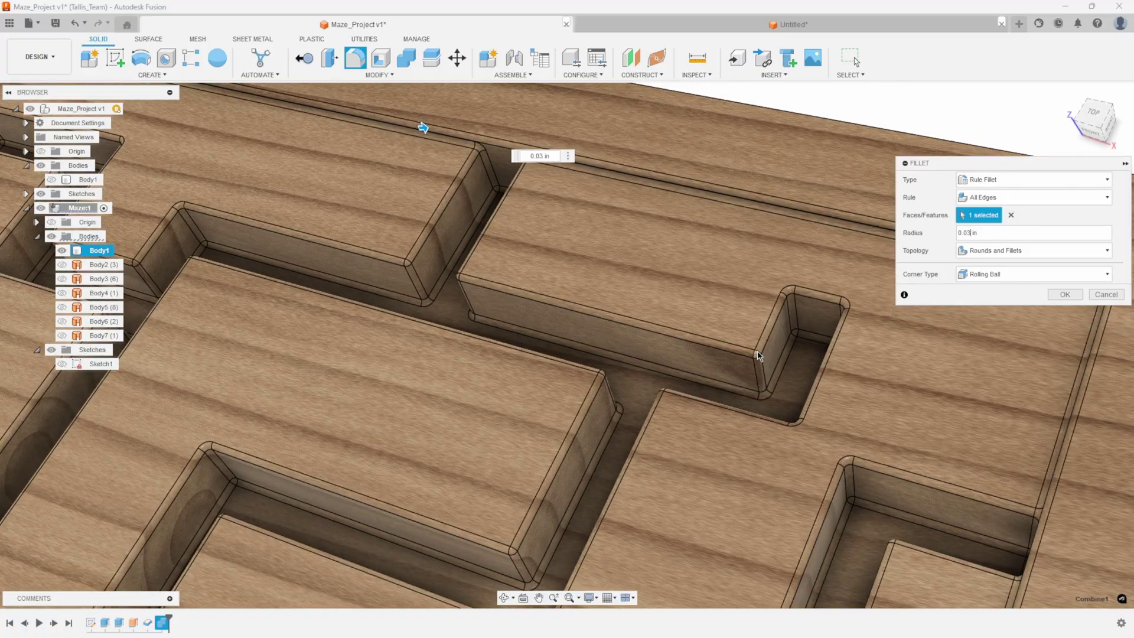
middle_click_drag(759, 362, 841, 276, "shift")
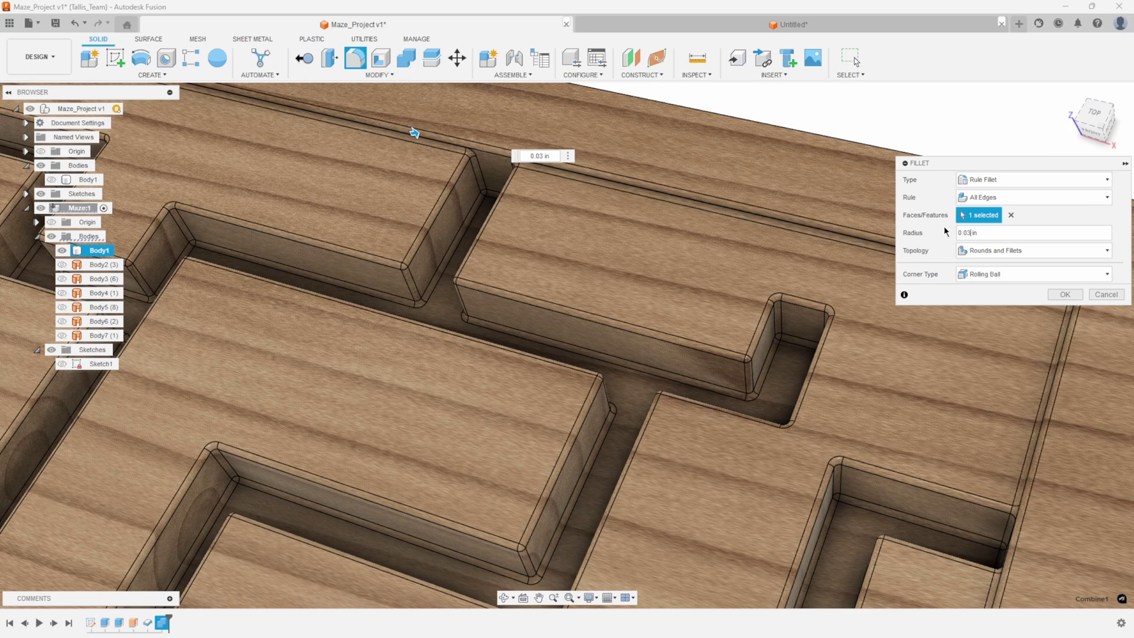
- Try the Rounds Only and Fillets Only topologies for the 0.03 in rule fillet, and cancel the fillet
left_click(988, 251)
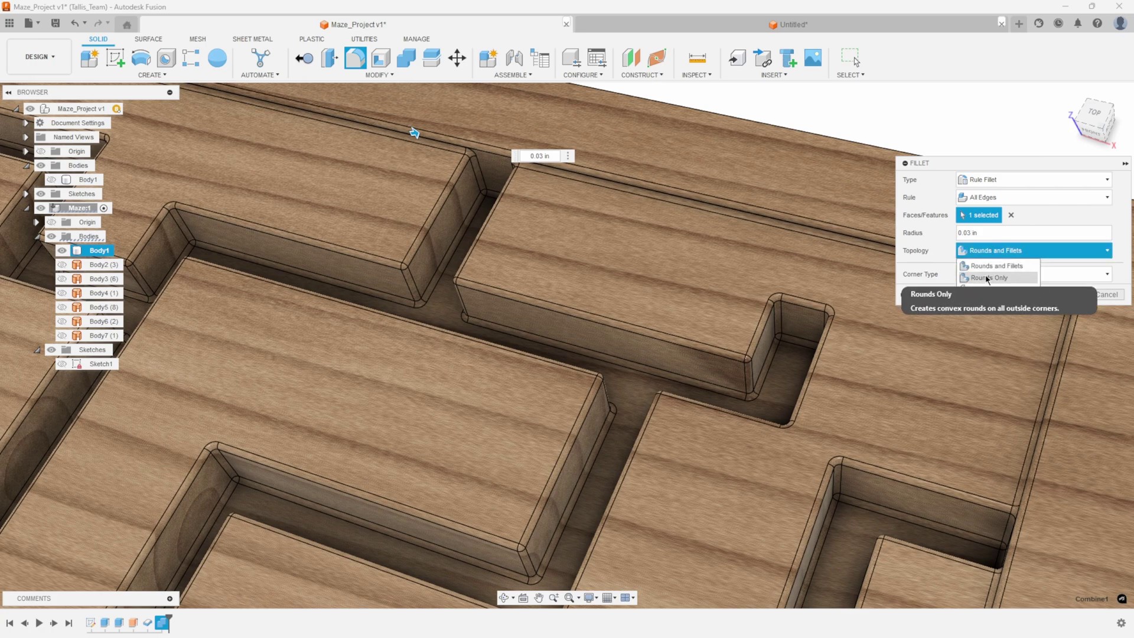
left_click(985, 277)
middle_click_drag(895, 286, 990, 253, "shift")
left_click(992, 253)
left_click(984, 289)
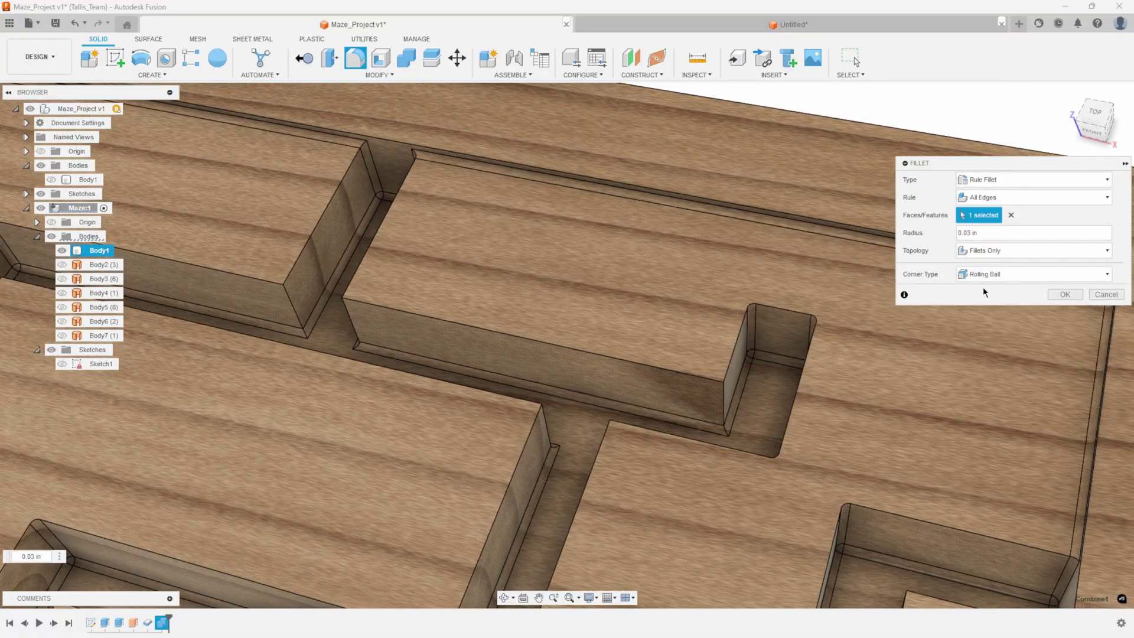
middle_click_drag(889, 314, 769, 332, "shift")
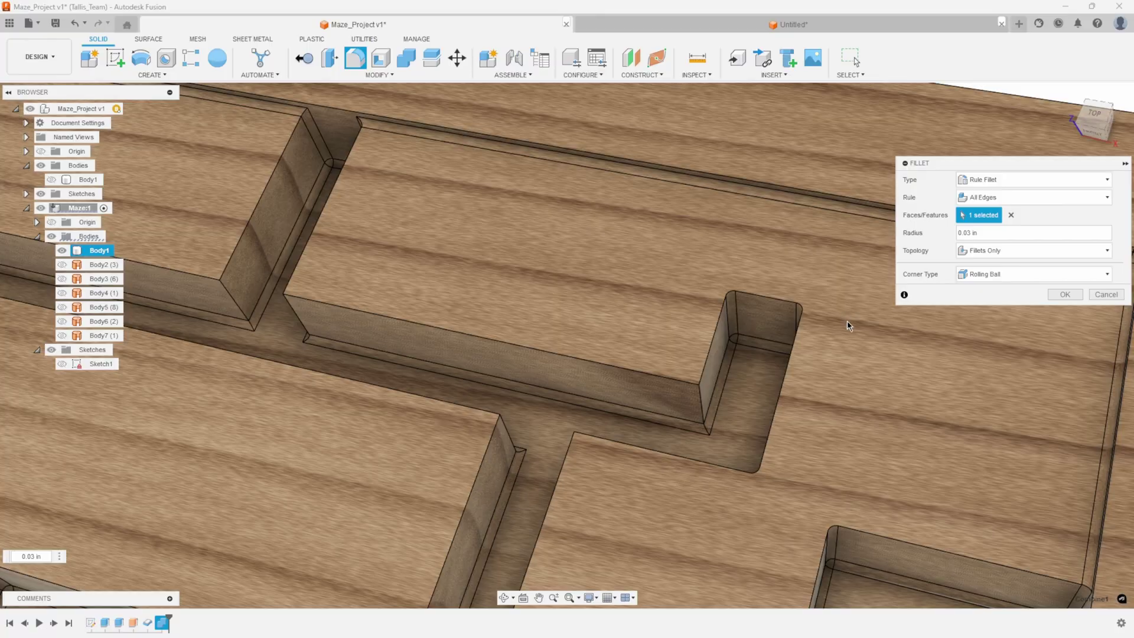
scroll(851, 324, "down", 3)
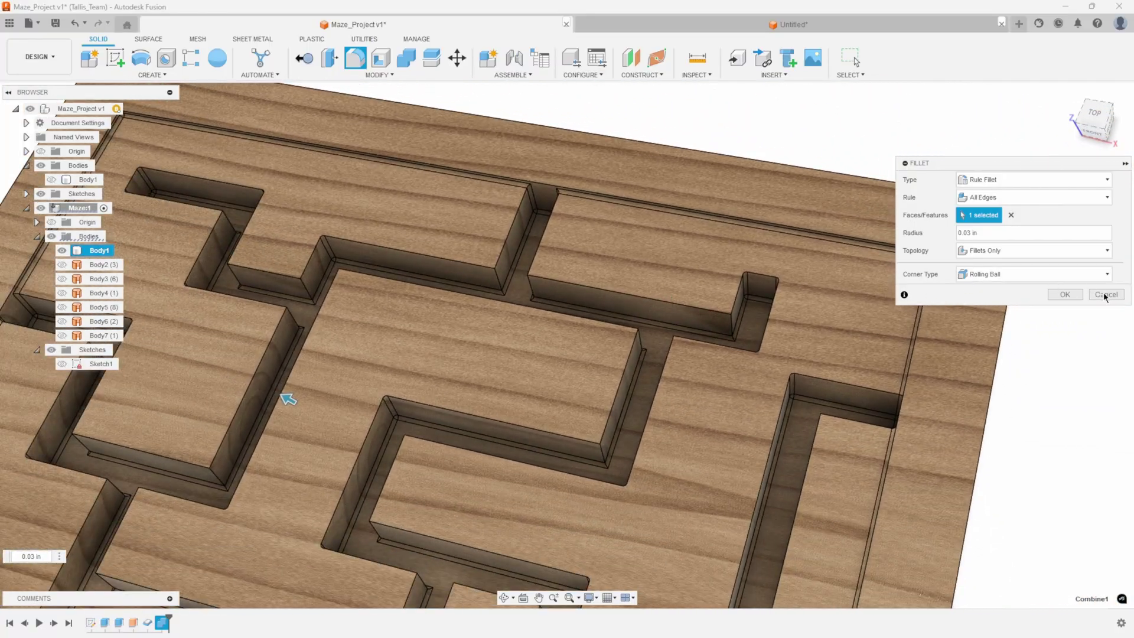
left_click(1105, 295)
scroll(834, 257, "down", 5)
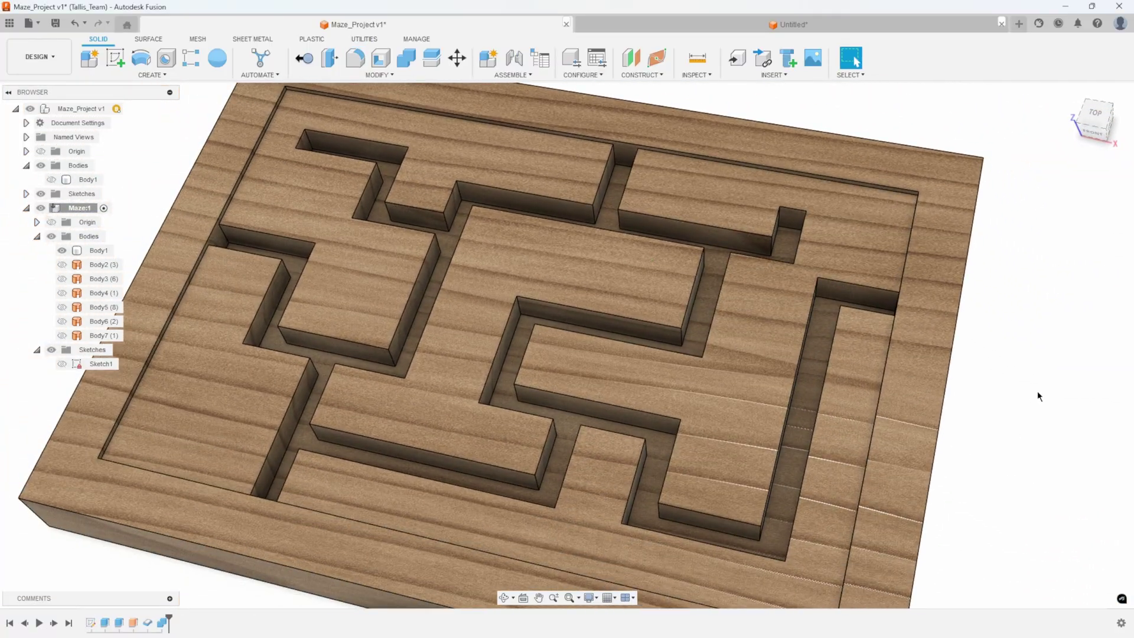
- Start a regular constant-radius Fillet, pick the four vertical corner edges of the short channel at the back centre, and clear the selection
left_click(728, 273)
scroll(727, 269, "up", 5)
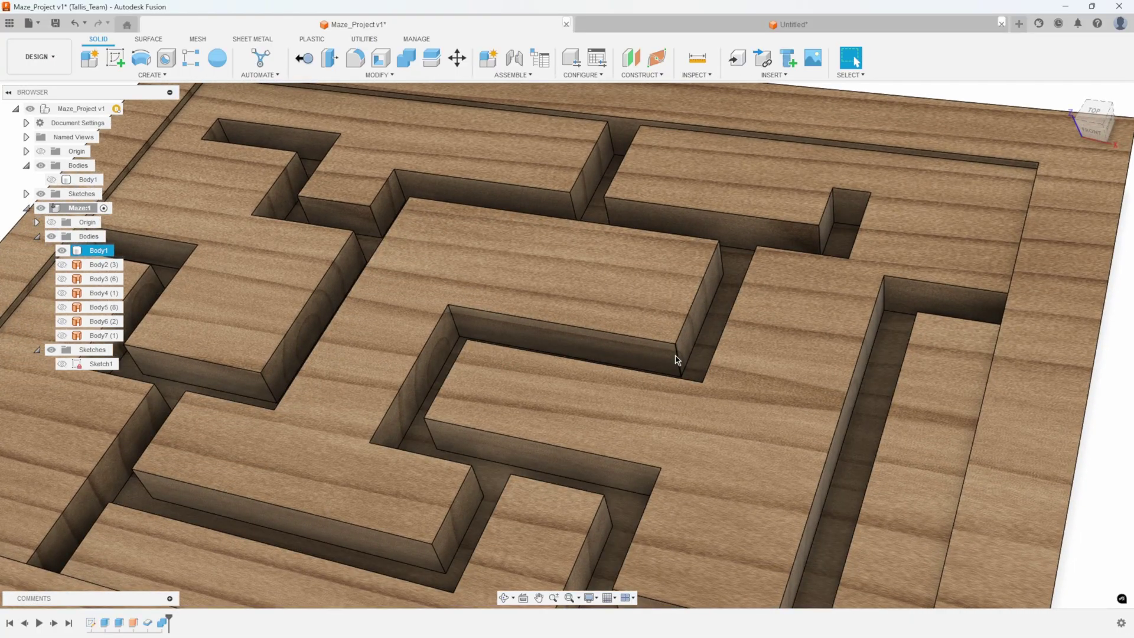
scroll(722, 262, "down", 5)
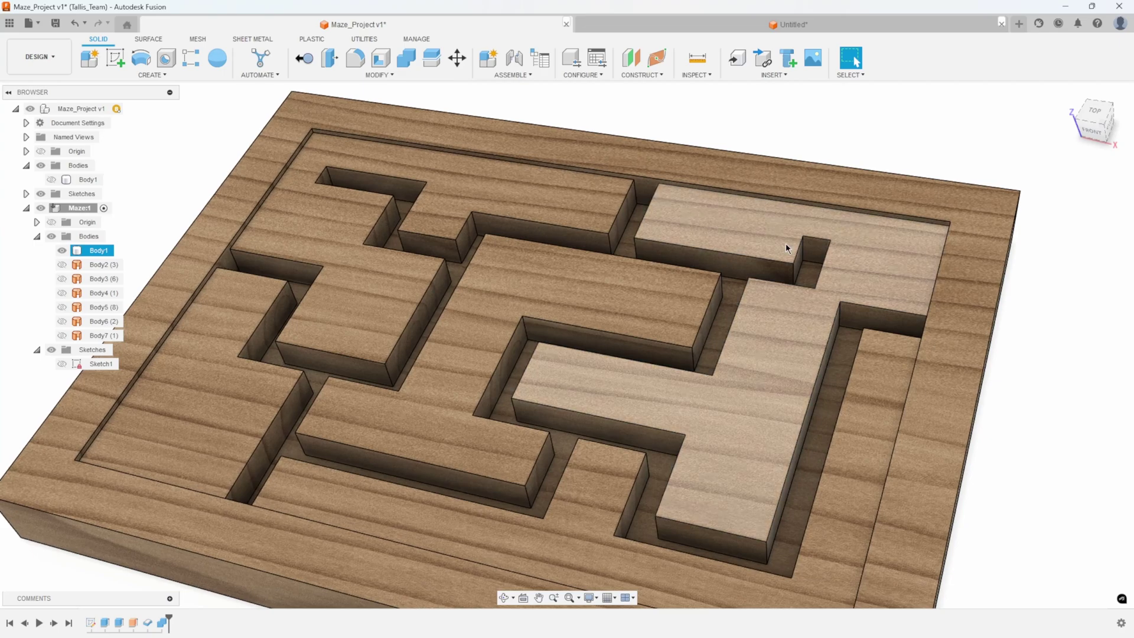
left_click(830, 124)
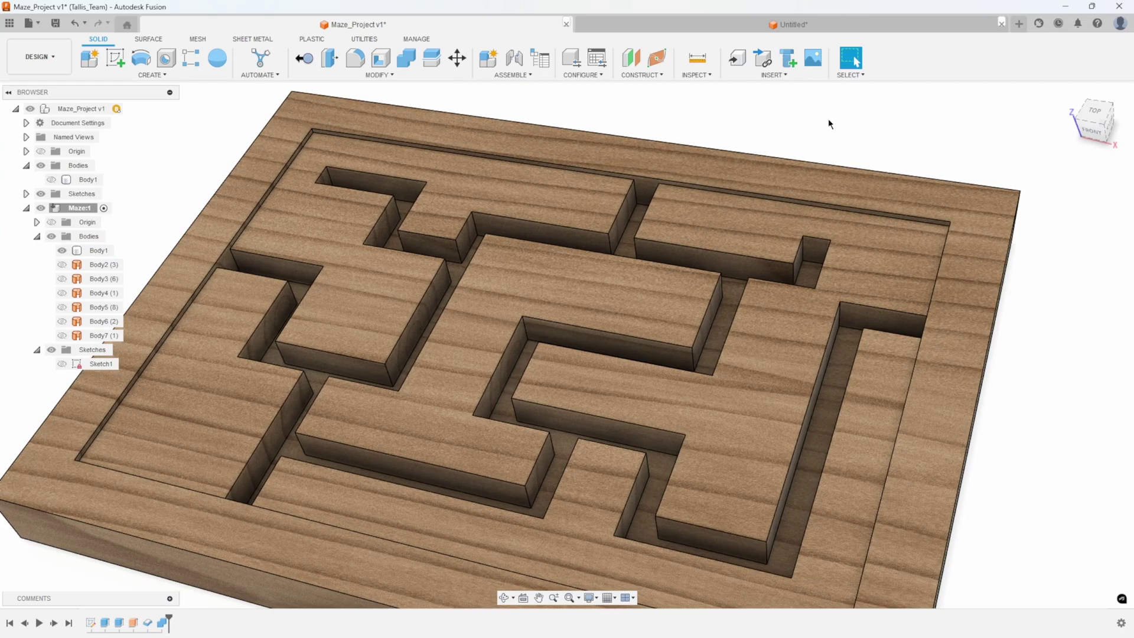
left_click(355, 58)
scroll(621, 214, "up", 3)
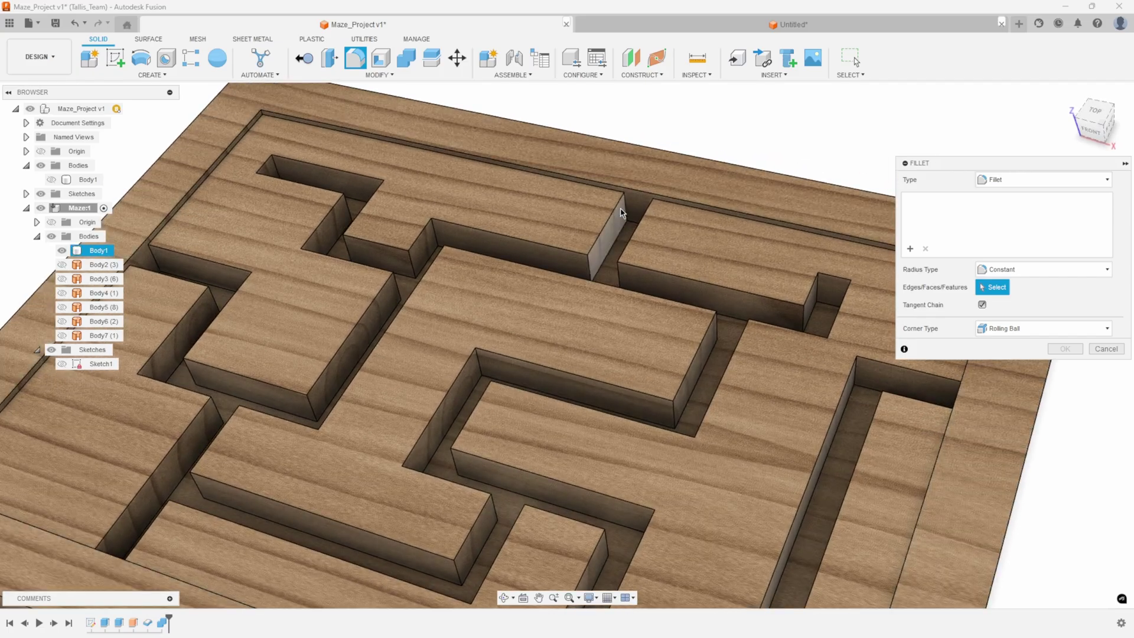
left_click(625, 208)
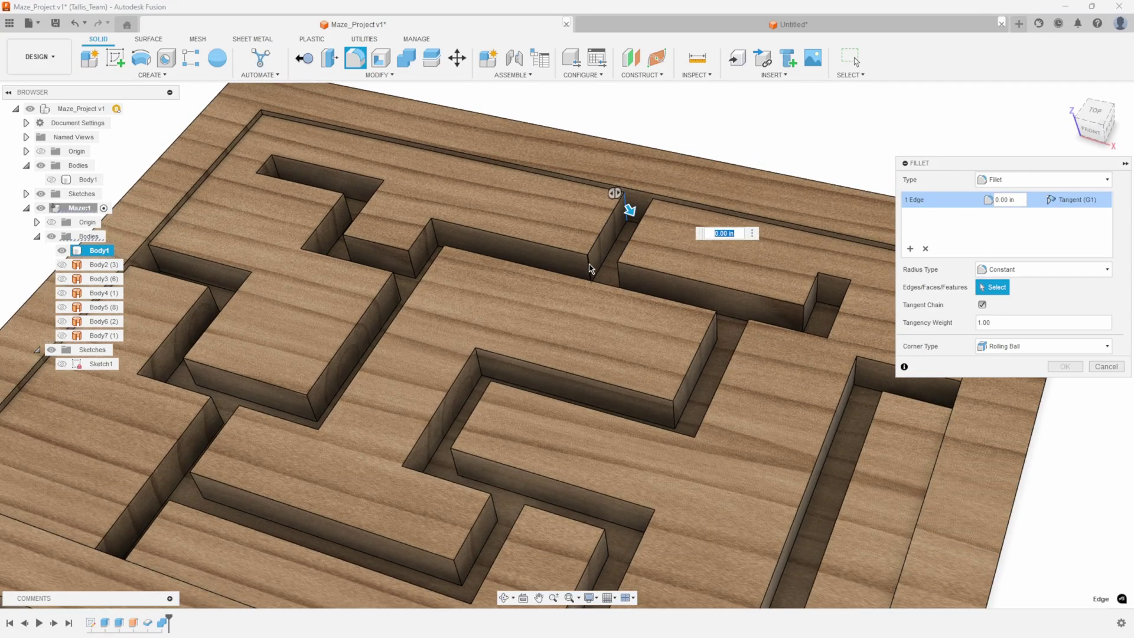
left_click(589, 268)
left_click(617, 274)
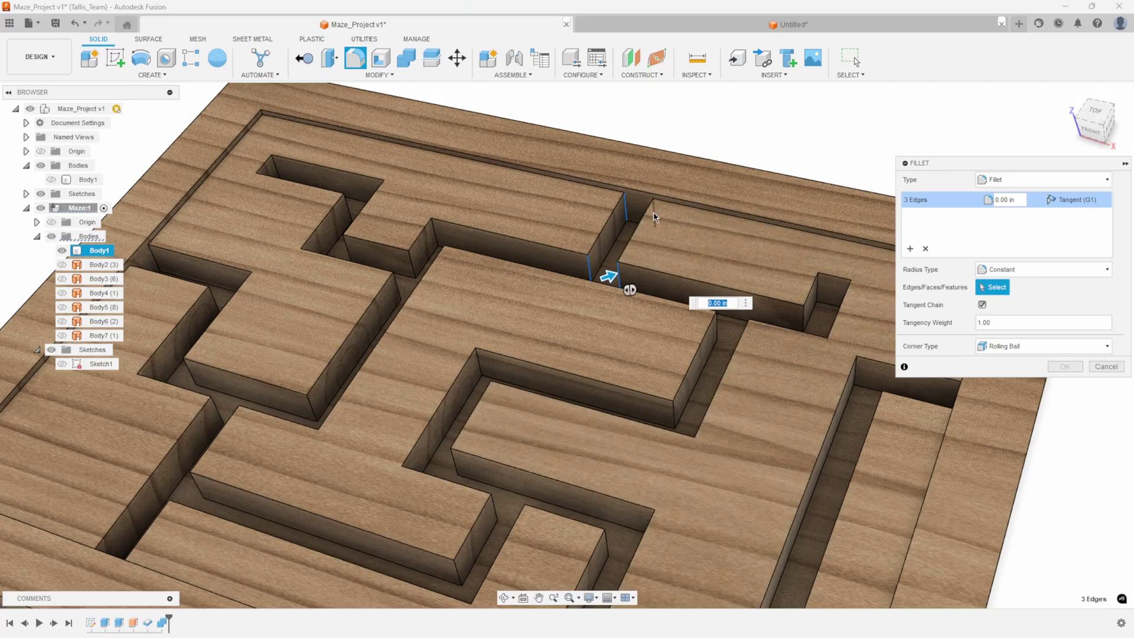
left_click(654, 217)
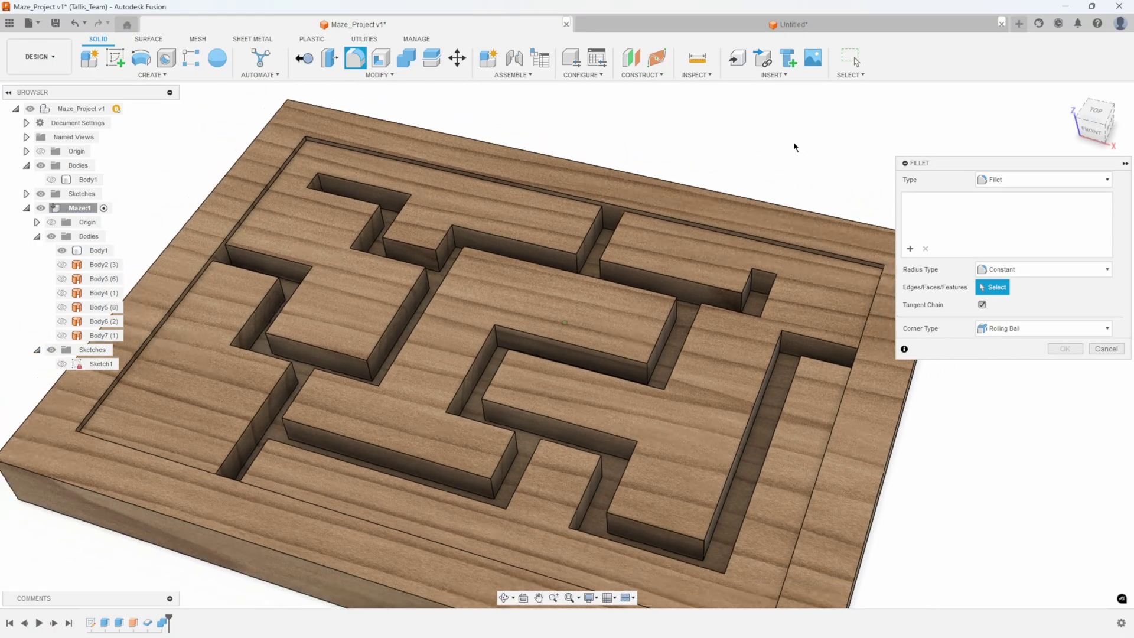
scroll(794, 144, "down", 2)
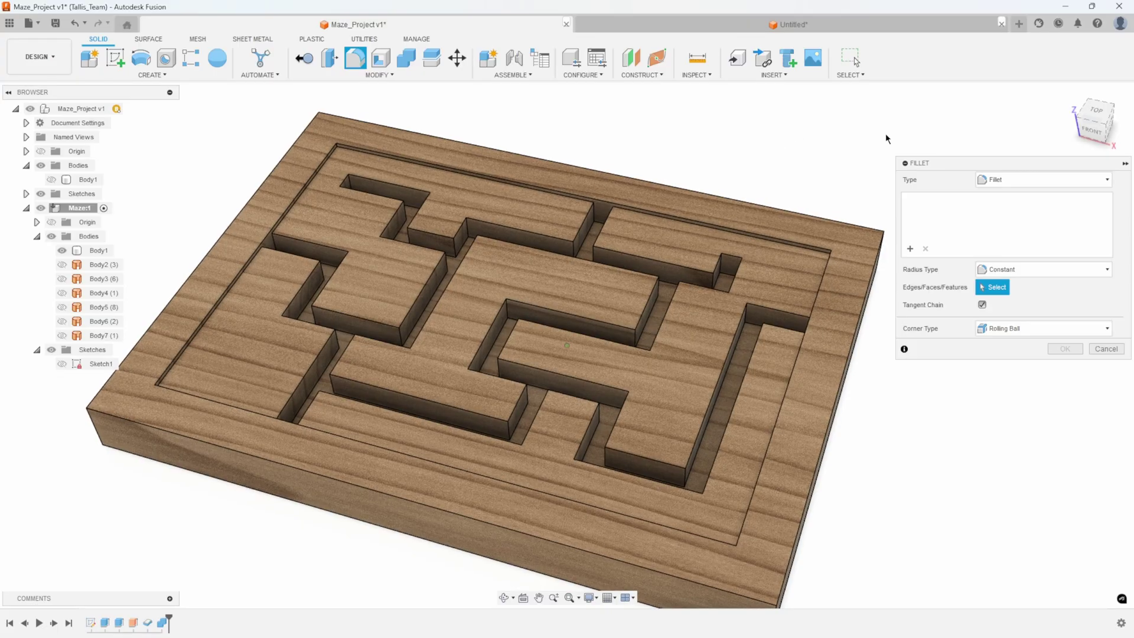
- Restrict the fillet's selection filters to Body Edges only, with Select Through kept on
left_click(840, 75)
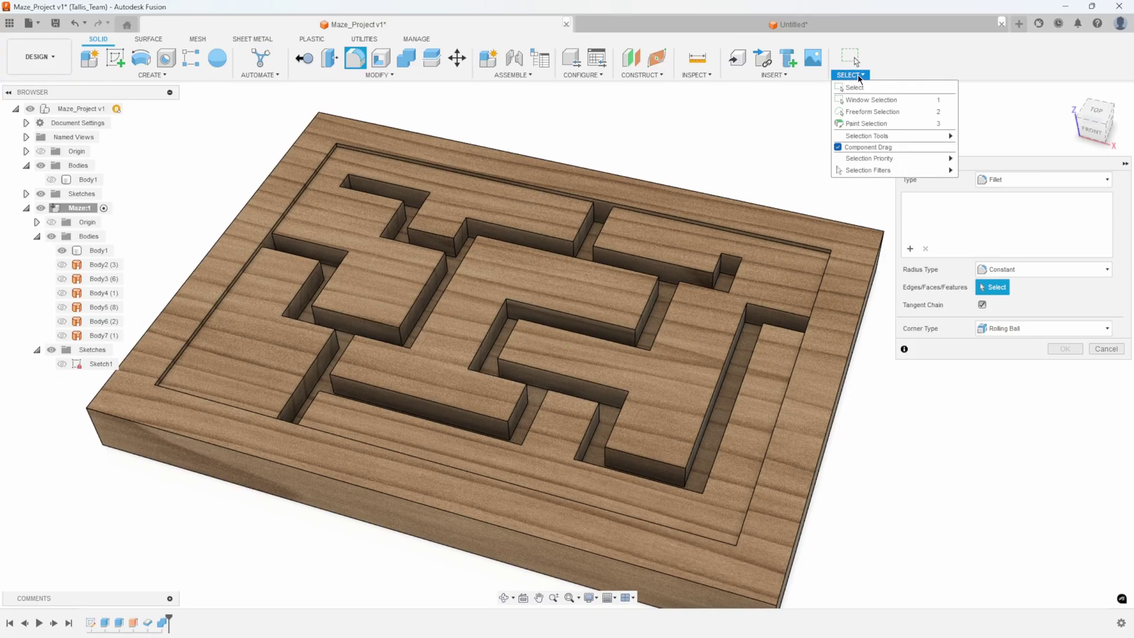
mouse_move(864, 171)
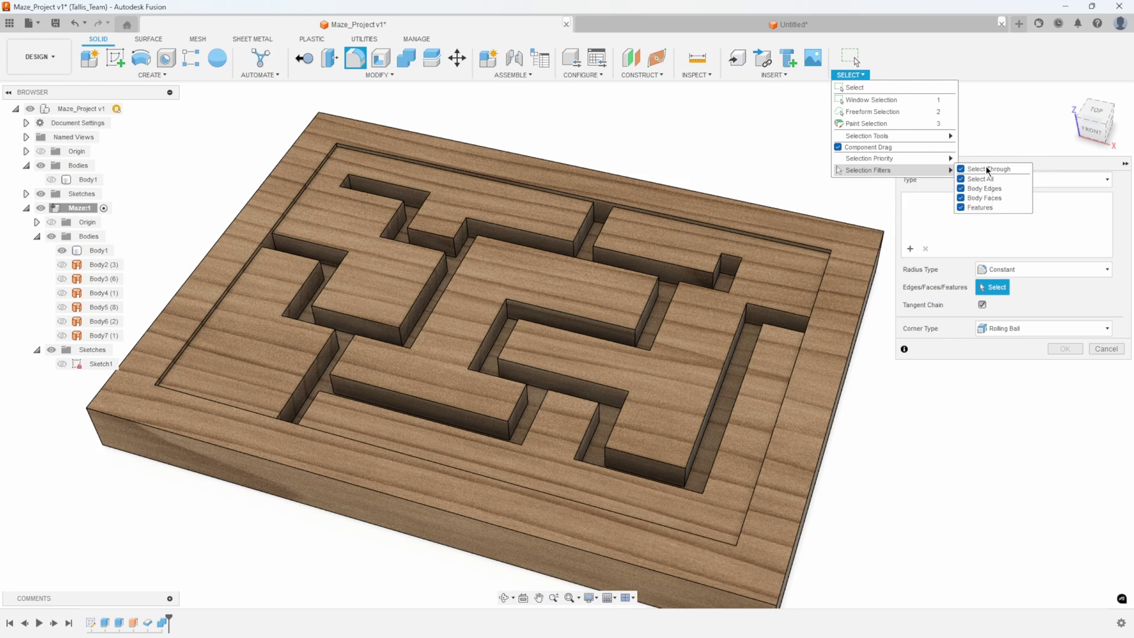
left_click(961, 179)
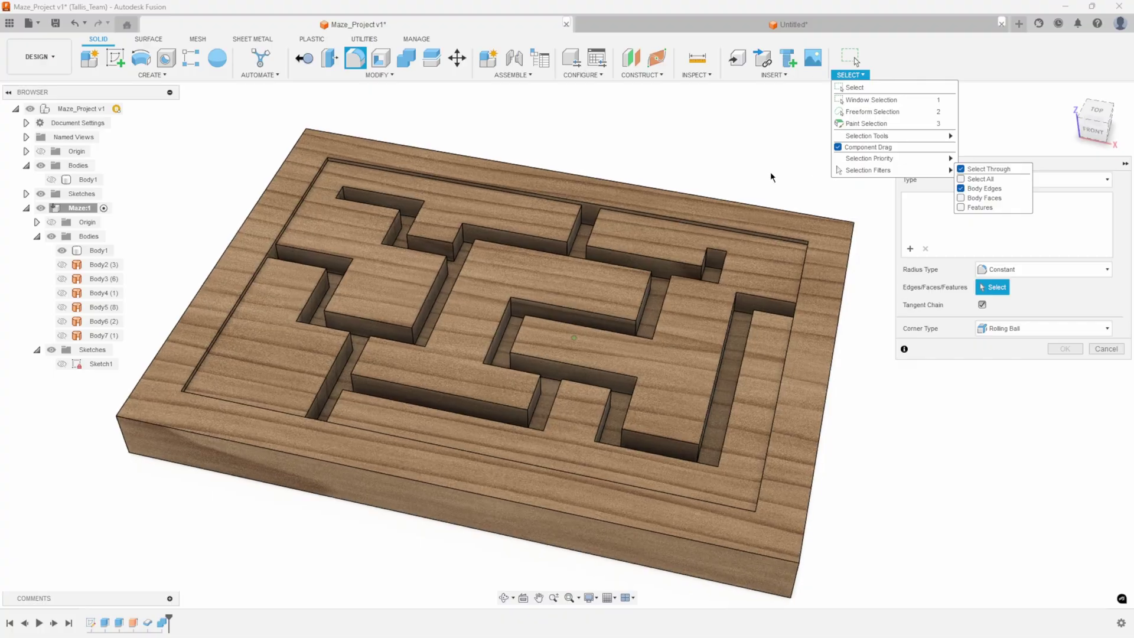
- Try a window selection of the channel edges in the back-right part of the maze for the fillet, and clear it
left_click_drag(498, 145, 724, 354)
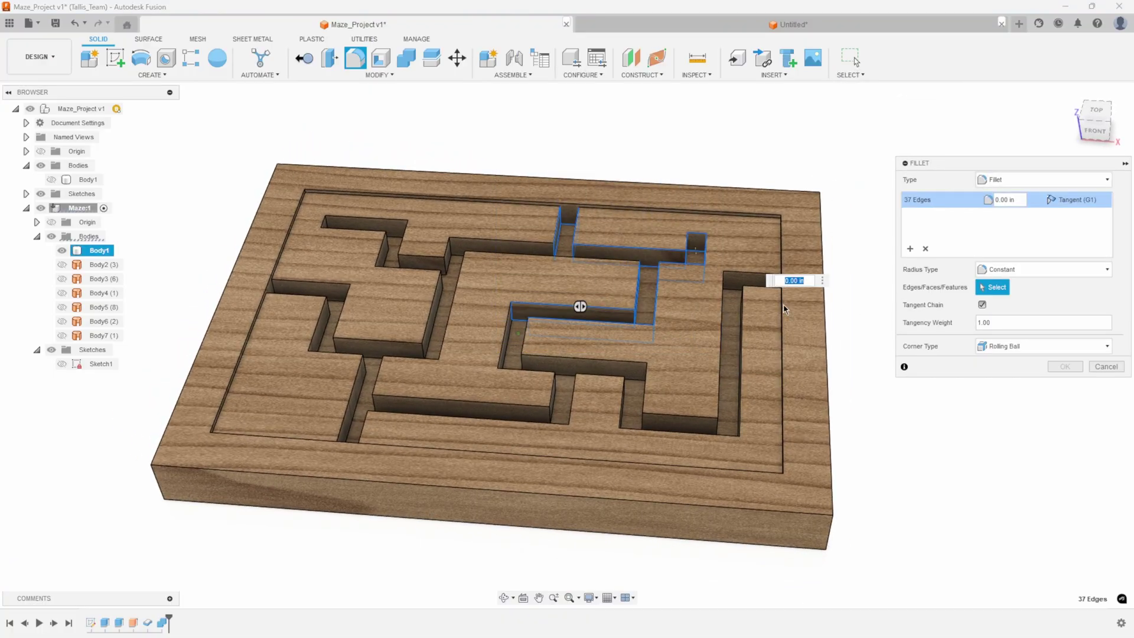
scroll(539, 228, "up", 5)
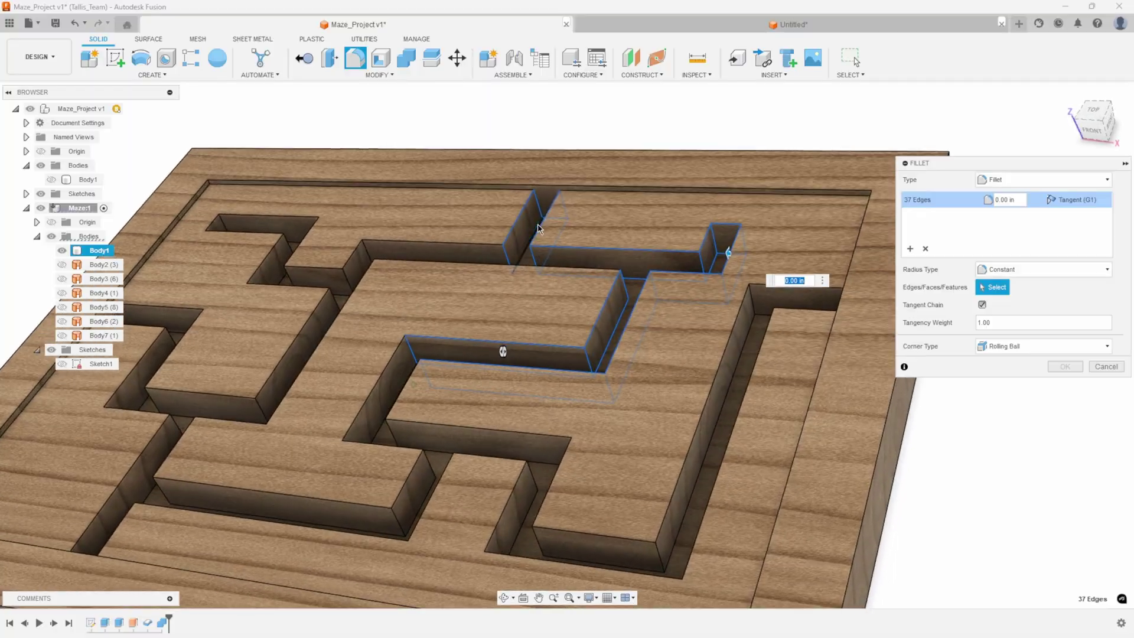
middle_click_drag(534, 236, 698, 300, "shift")
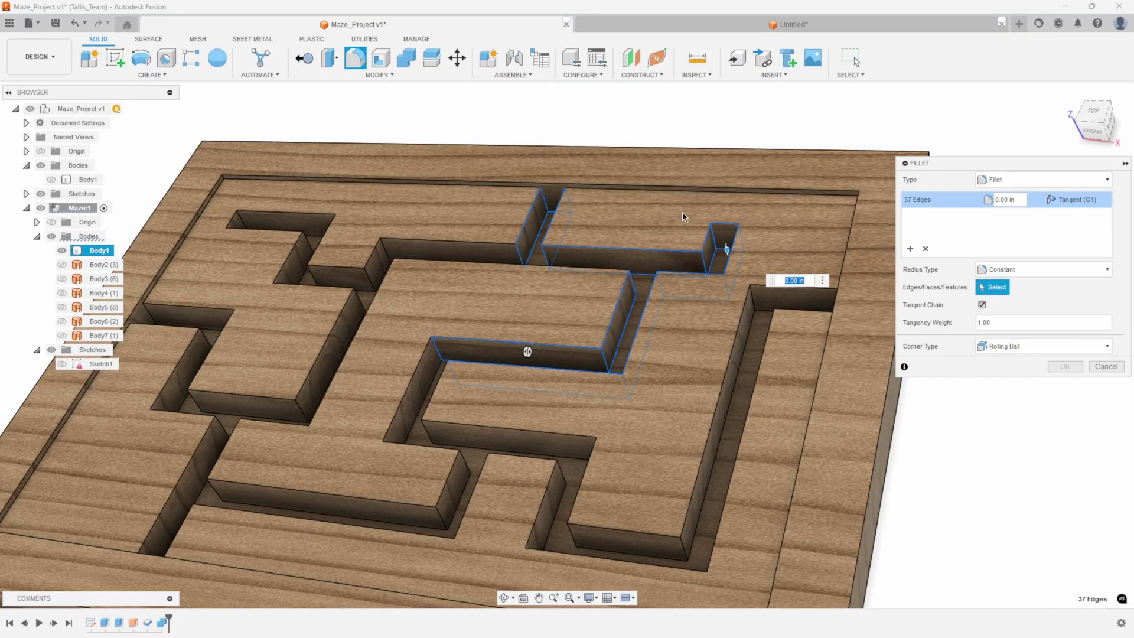
left_click(925, 249)
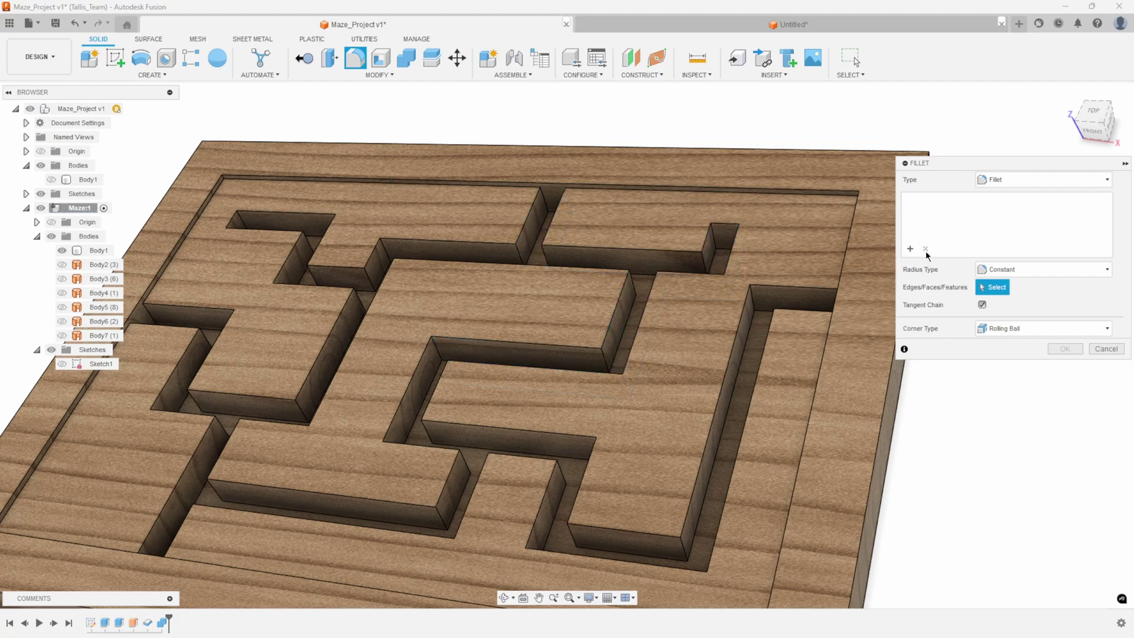
- In the front view, window-select all vertical corner edges of the maze channels for the fillet with a thin band across the board's width
scroll(736, 113, "down", 1)
left_click(850, 75)
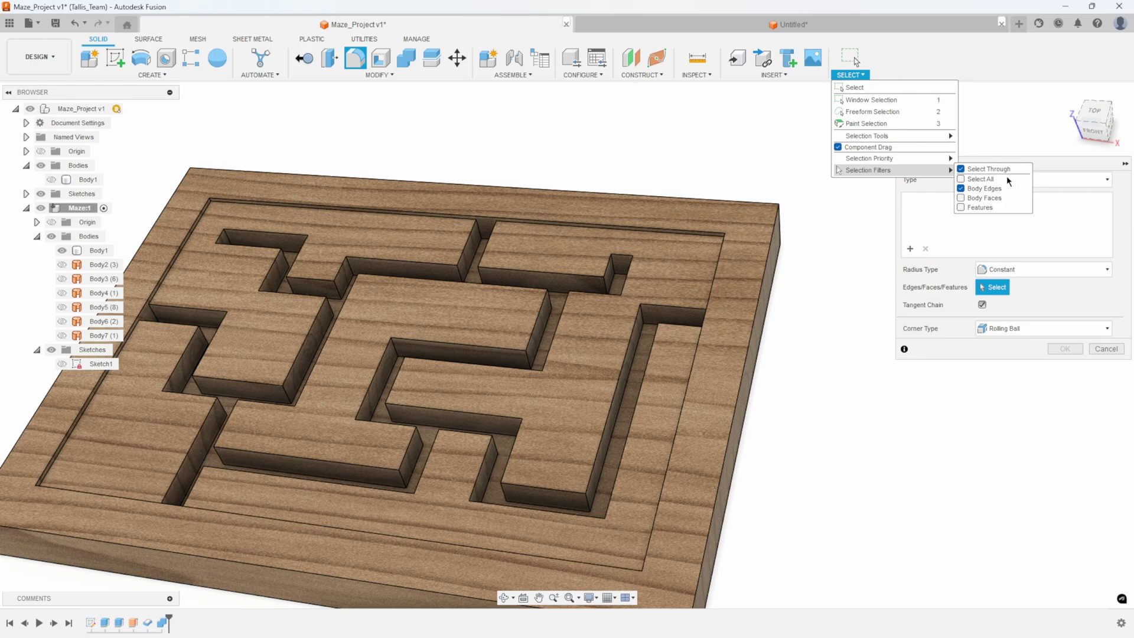
left_click(755, 137)
left_click(1094, 129)
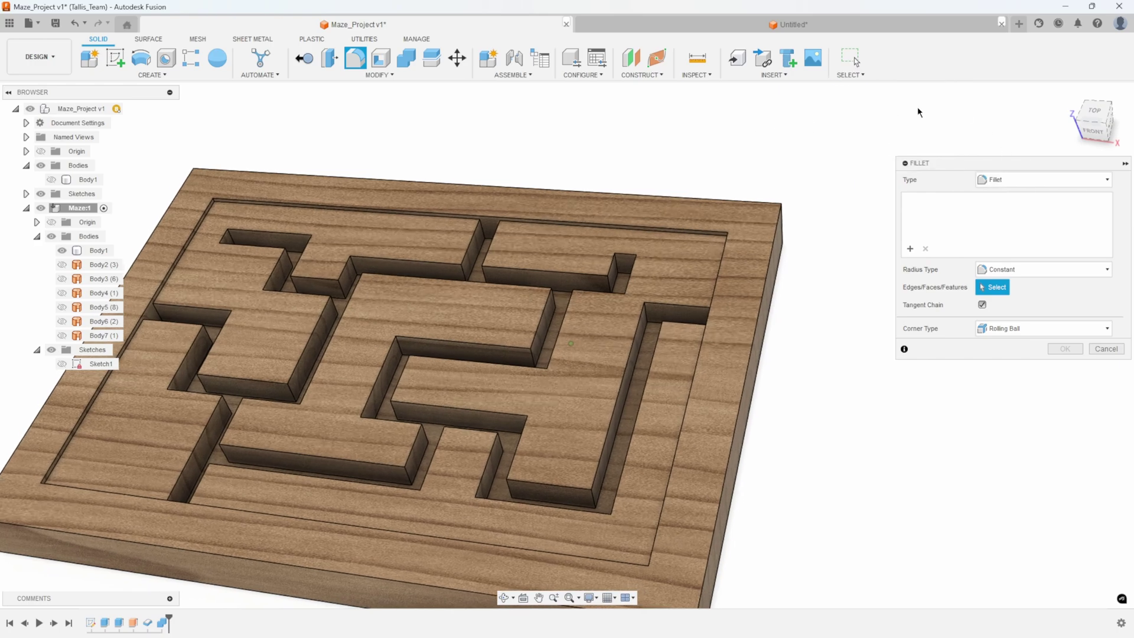
left_click(1096, 130)
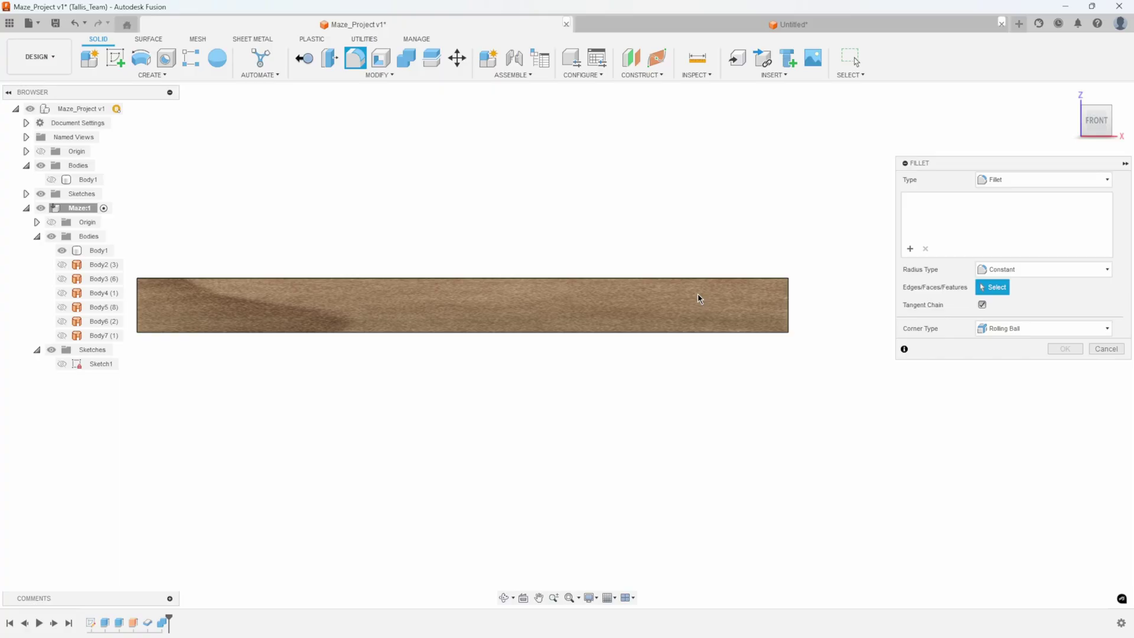
left_click_drag(779, 298, 145, 297)
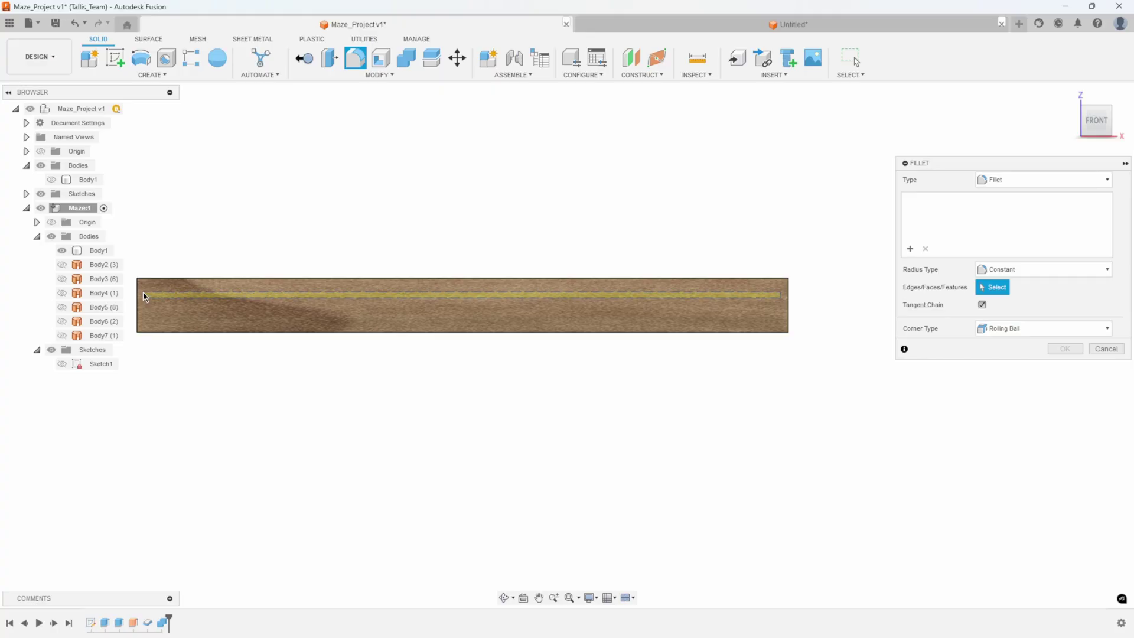
left_click_drag(144, 296, 144, 297)
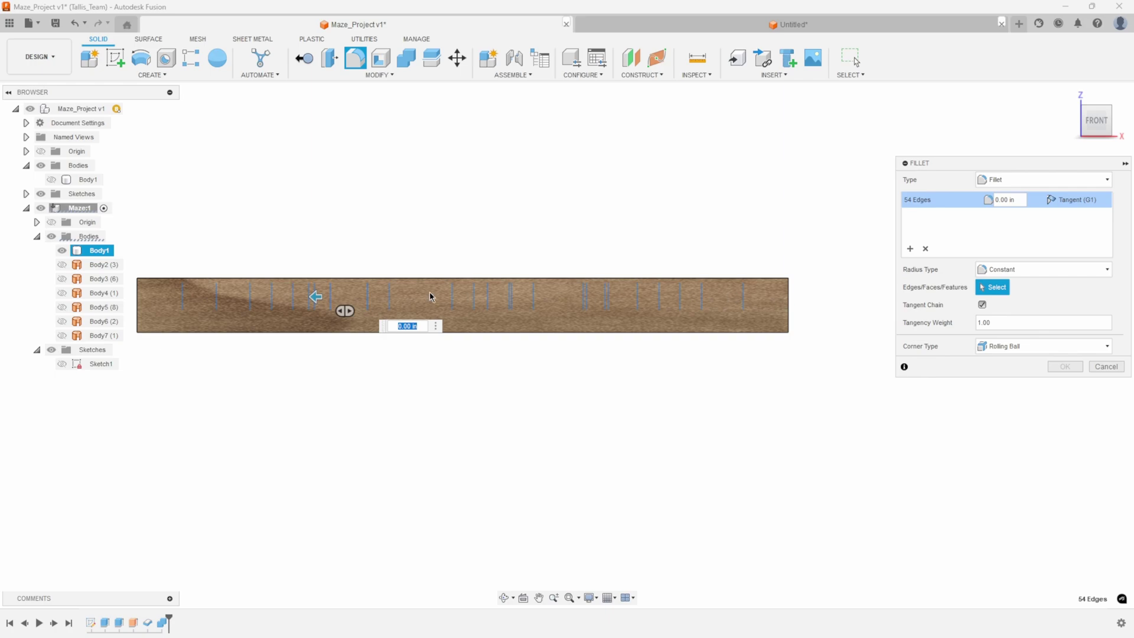
- Set the fillet radius for the selected vertical channel edges to 0.125 in and apply the fillet
middle_click_drag(582, 188, 788, 267, "shift")
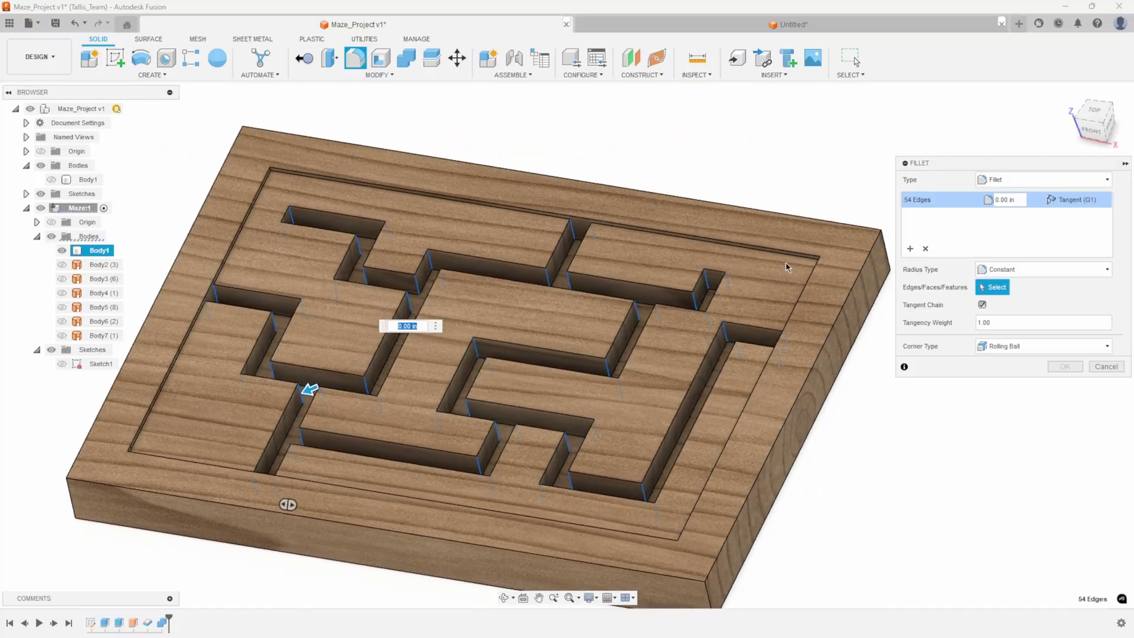
middle_click_drag(397, 260, 834, 253, "shift")
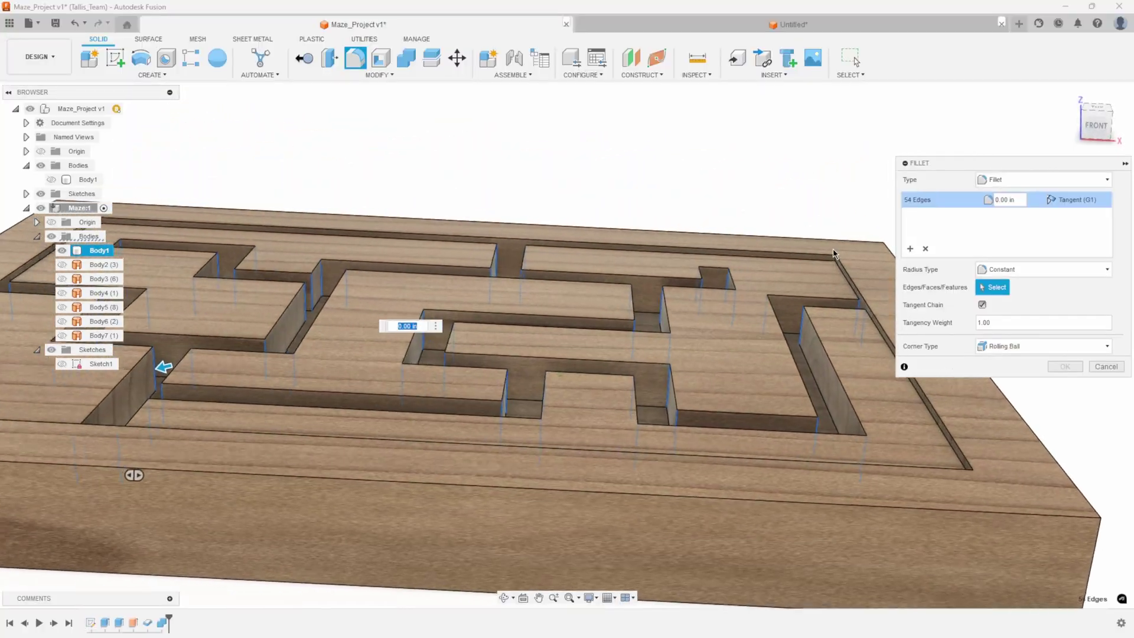
scroll(1022, 546, "down", 1)
middle_click_drag(1022, 546, 830, 336)
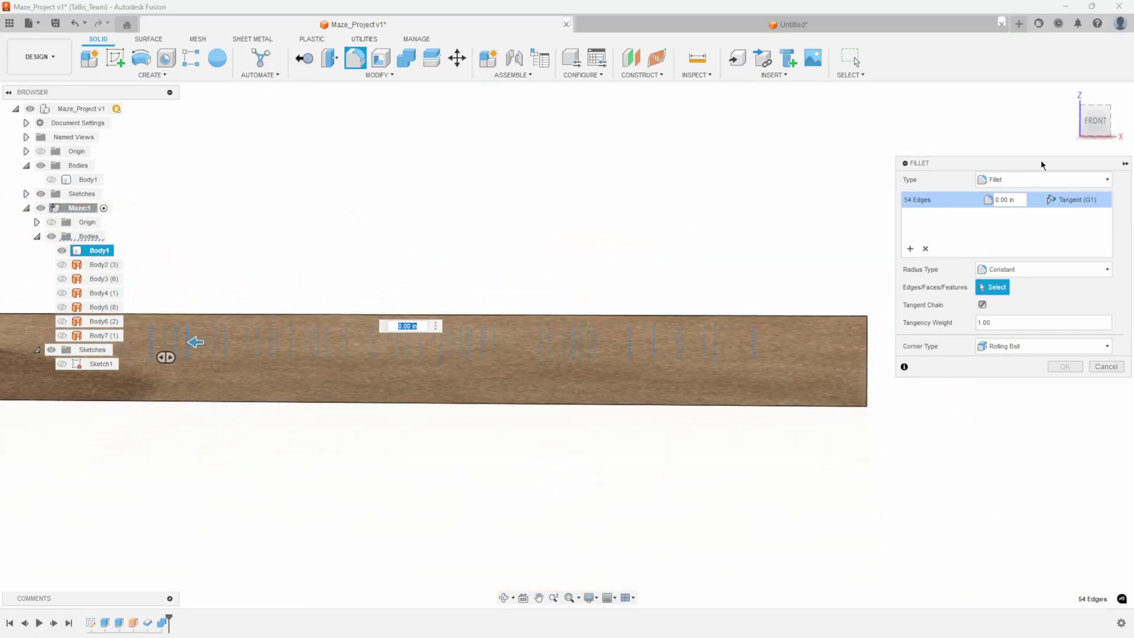
left_click(1093, 119)
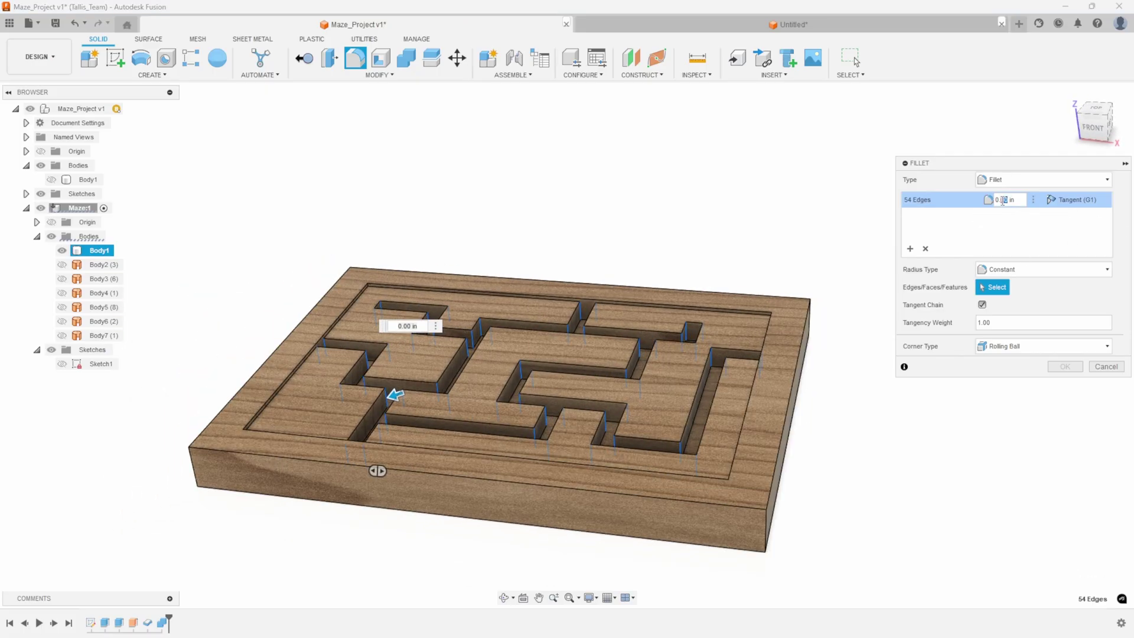
type("25")
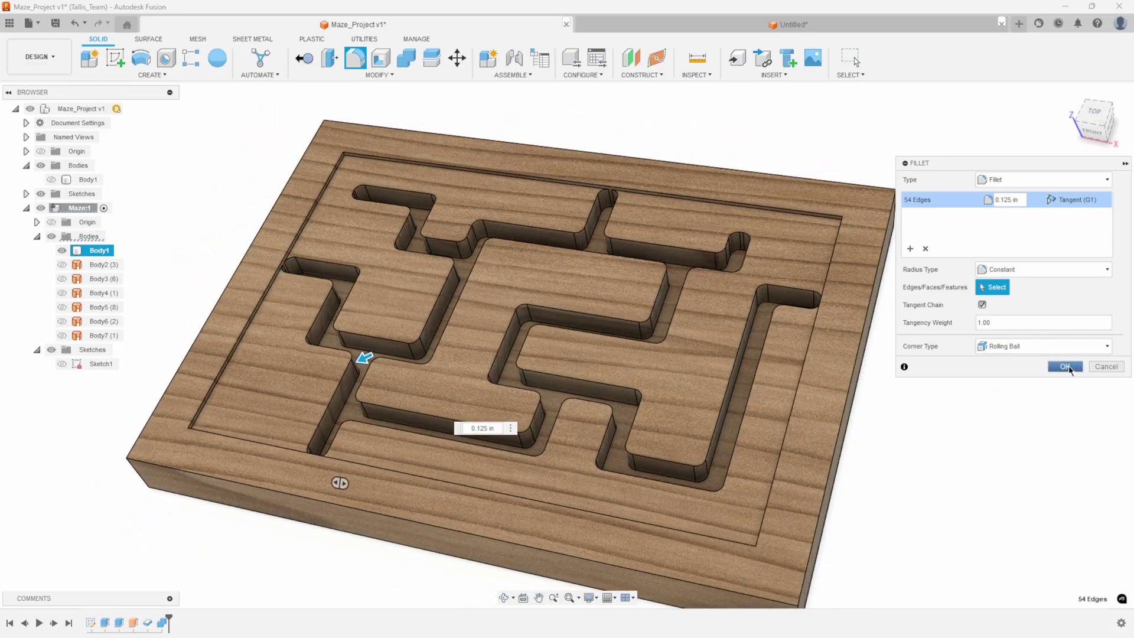
left_click(1064, 366)
- Review the general selection filters outside the fillet, try a window selection of the back-centre channel's faces, and clear it
middle_click_drag(977, 424, 956, 443, "shift")
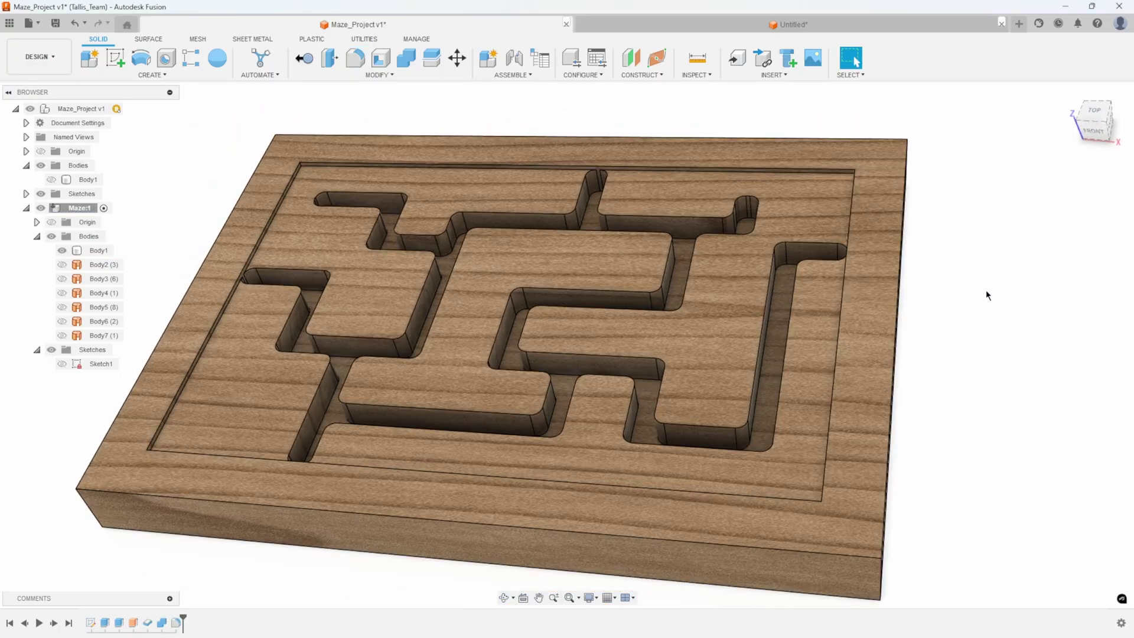
left_click(862, 75)
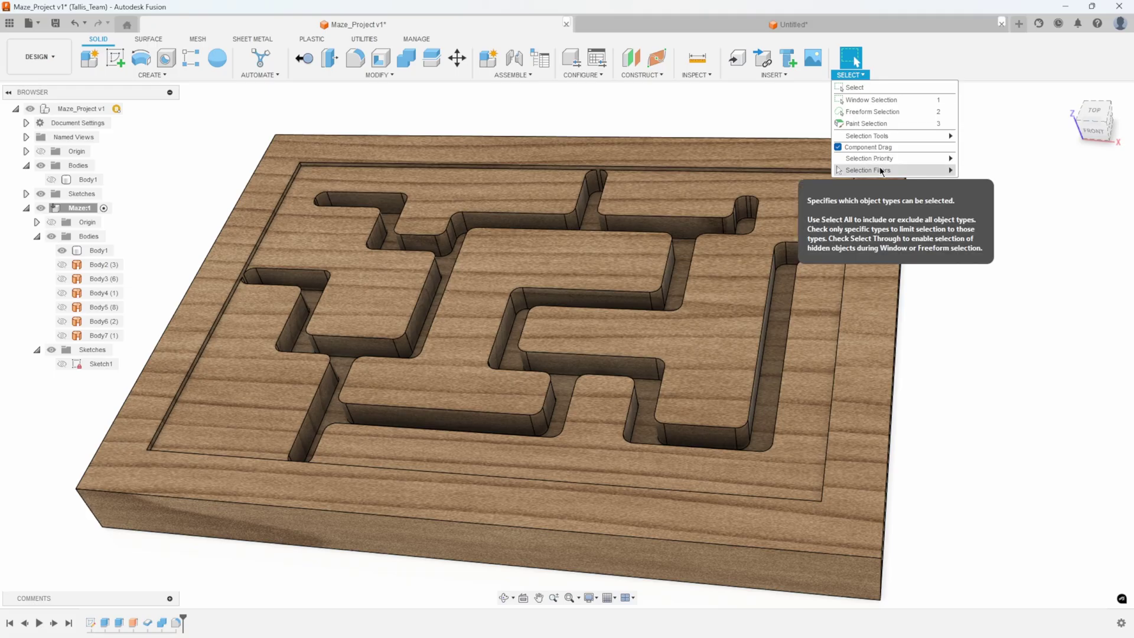
mouse_move(889, 168)
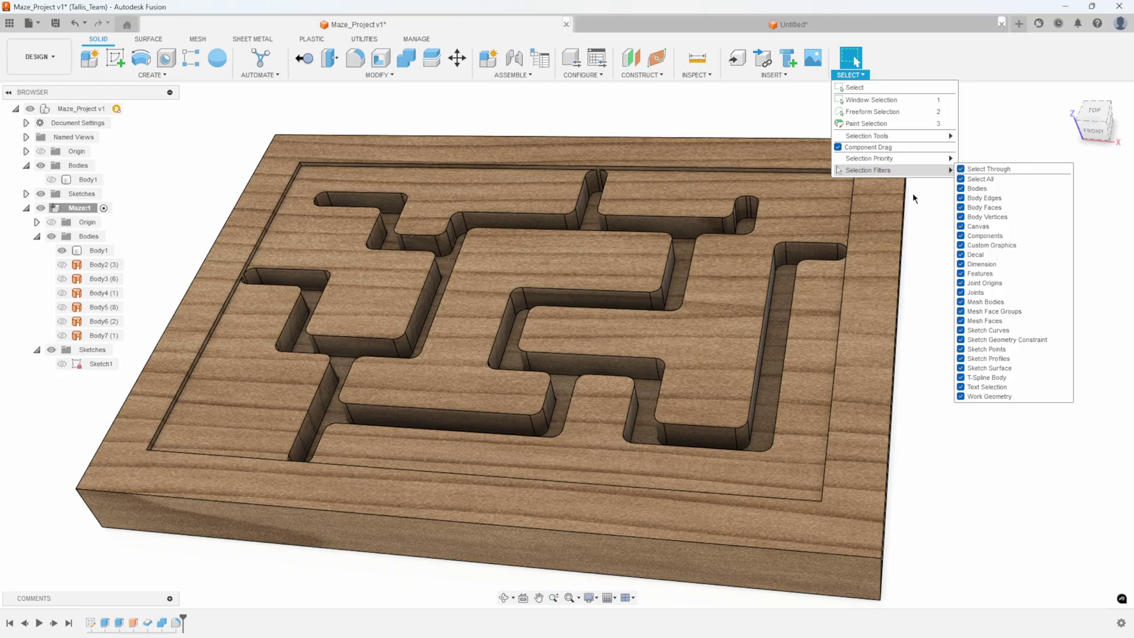
left_click_drag(532, 107, 690, 285)
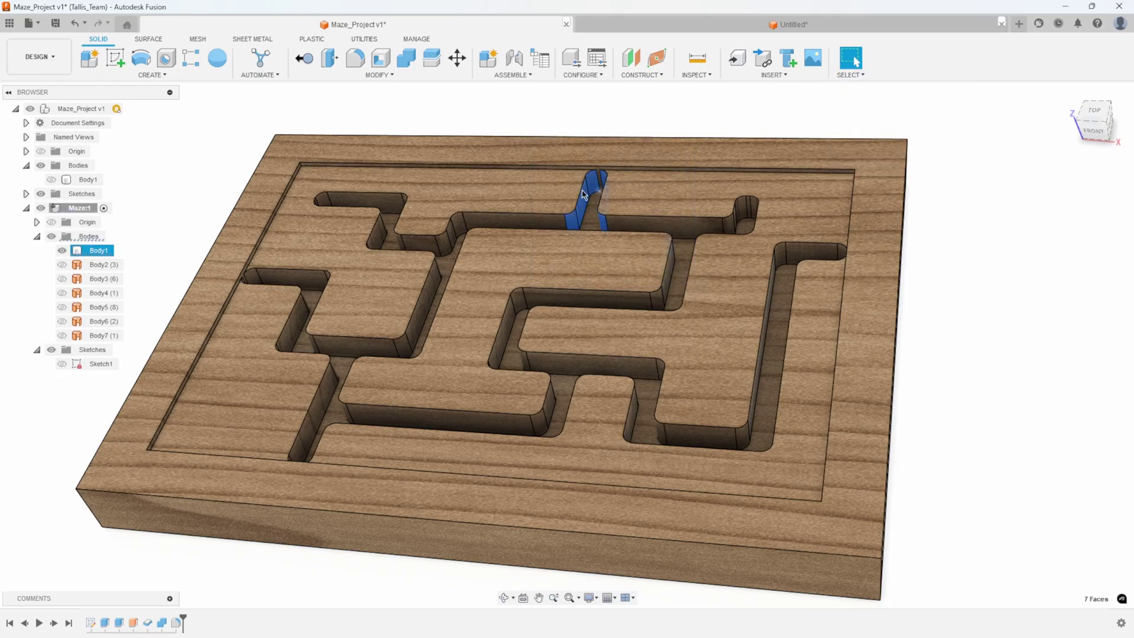
left_click(985, 187)
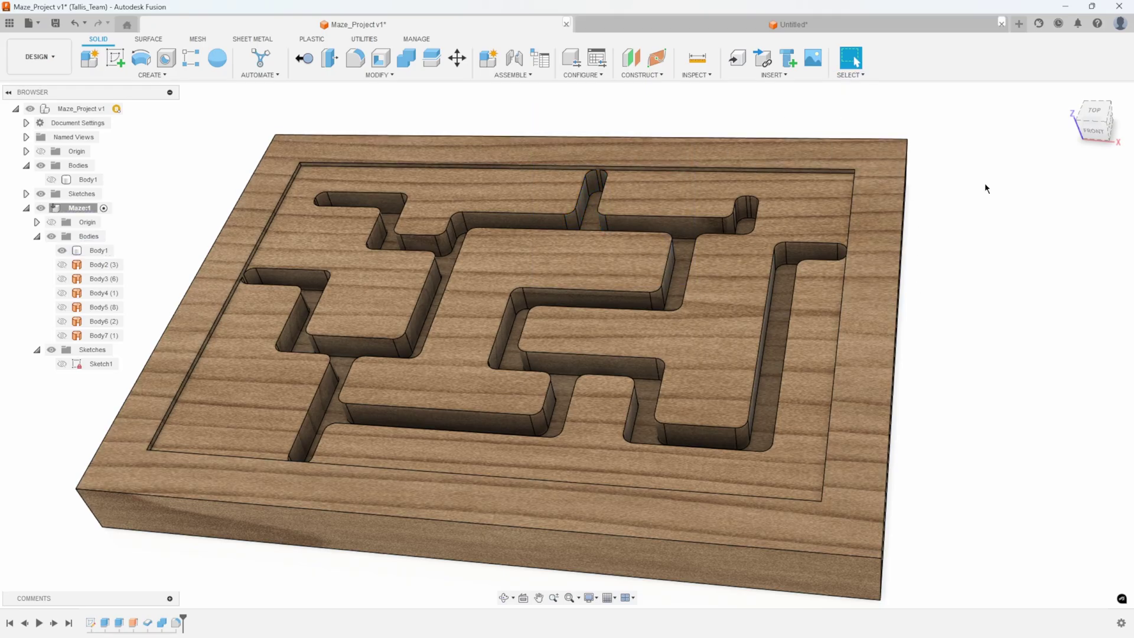